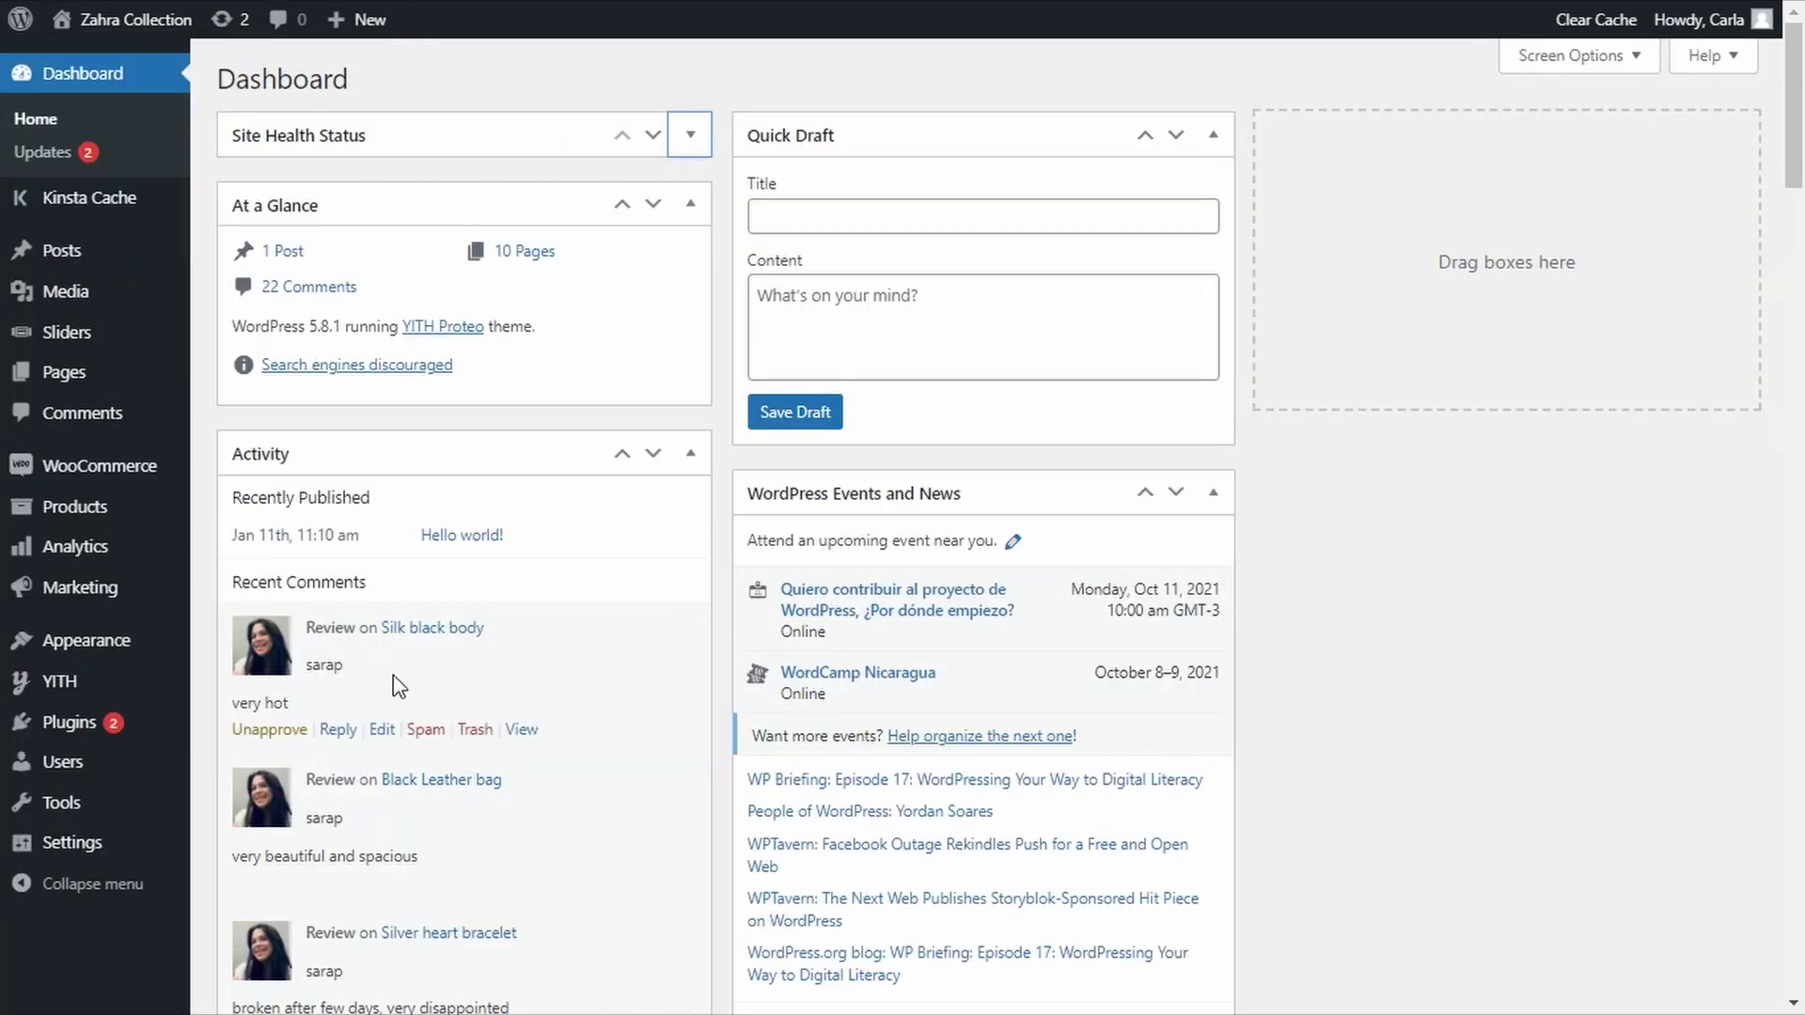
Search the installed plugins for "PDF" and activate YITH WooCommerce PDF Invoices & Packing Slips Premium.
mouse_move(110, 731)
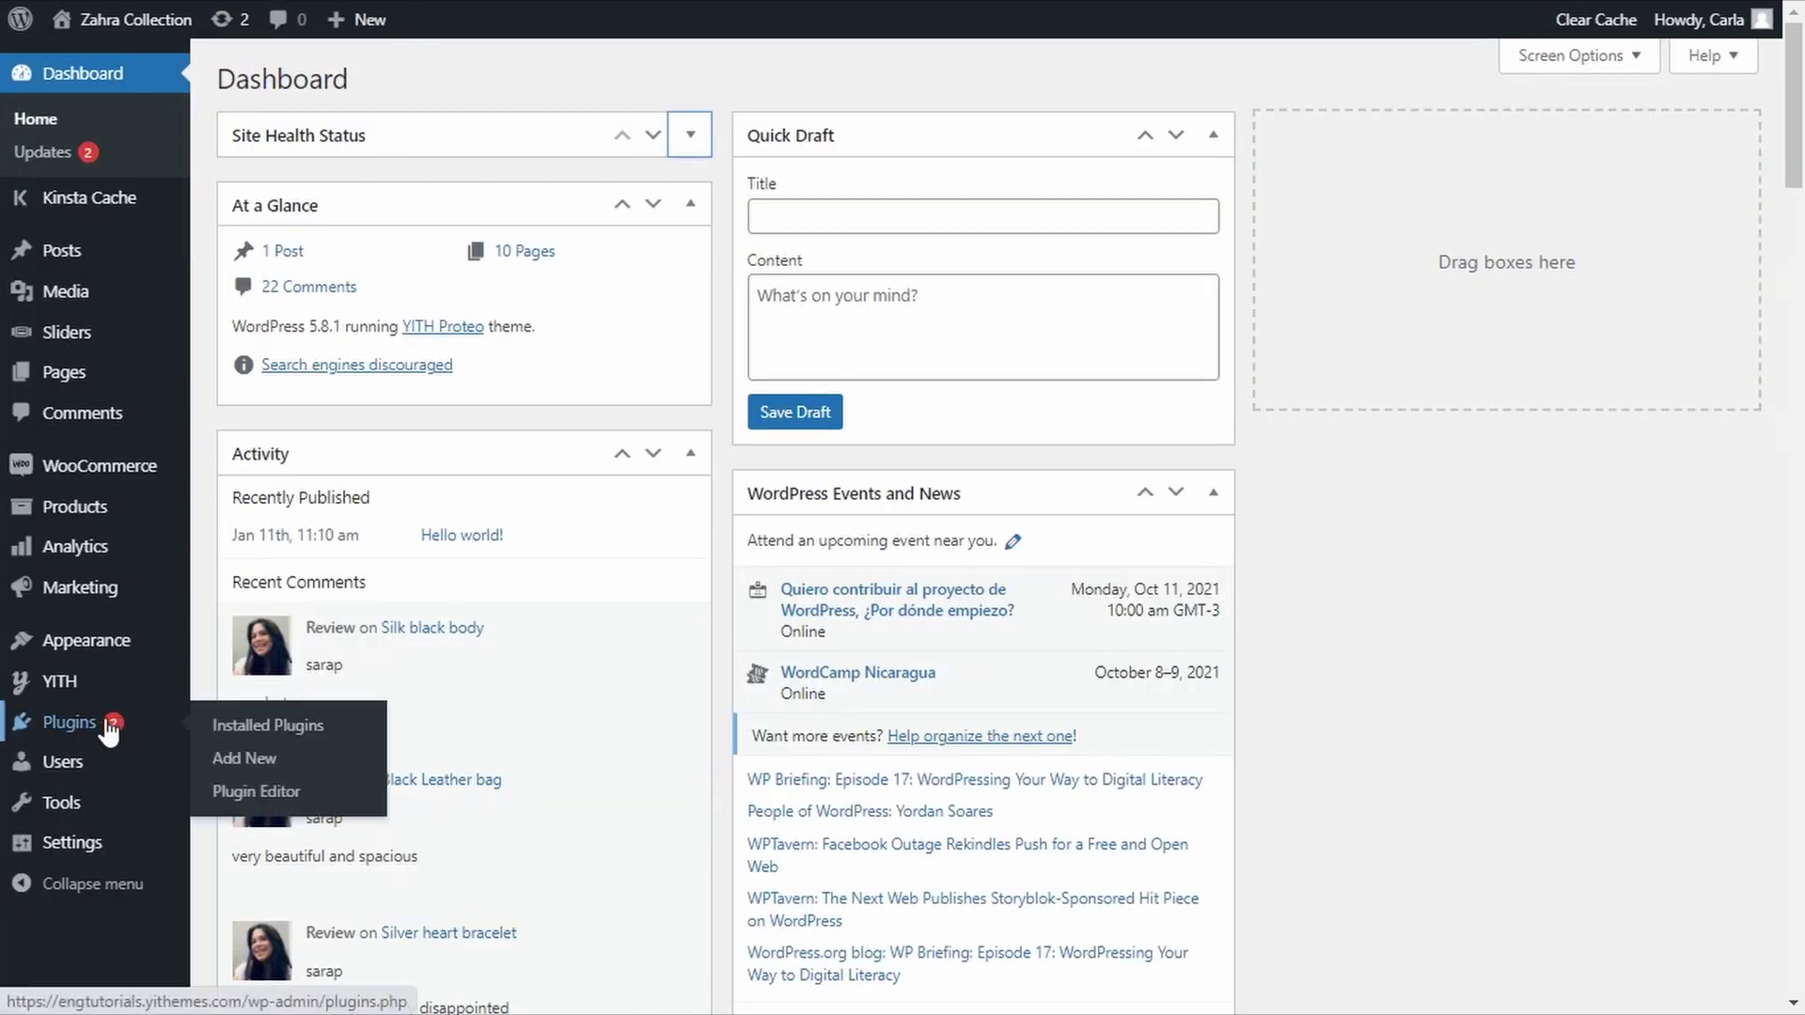
click(230, 726)
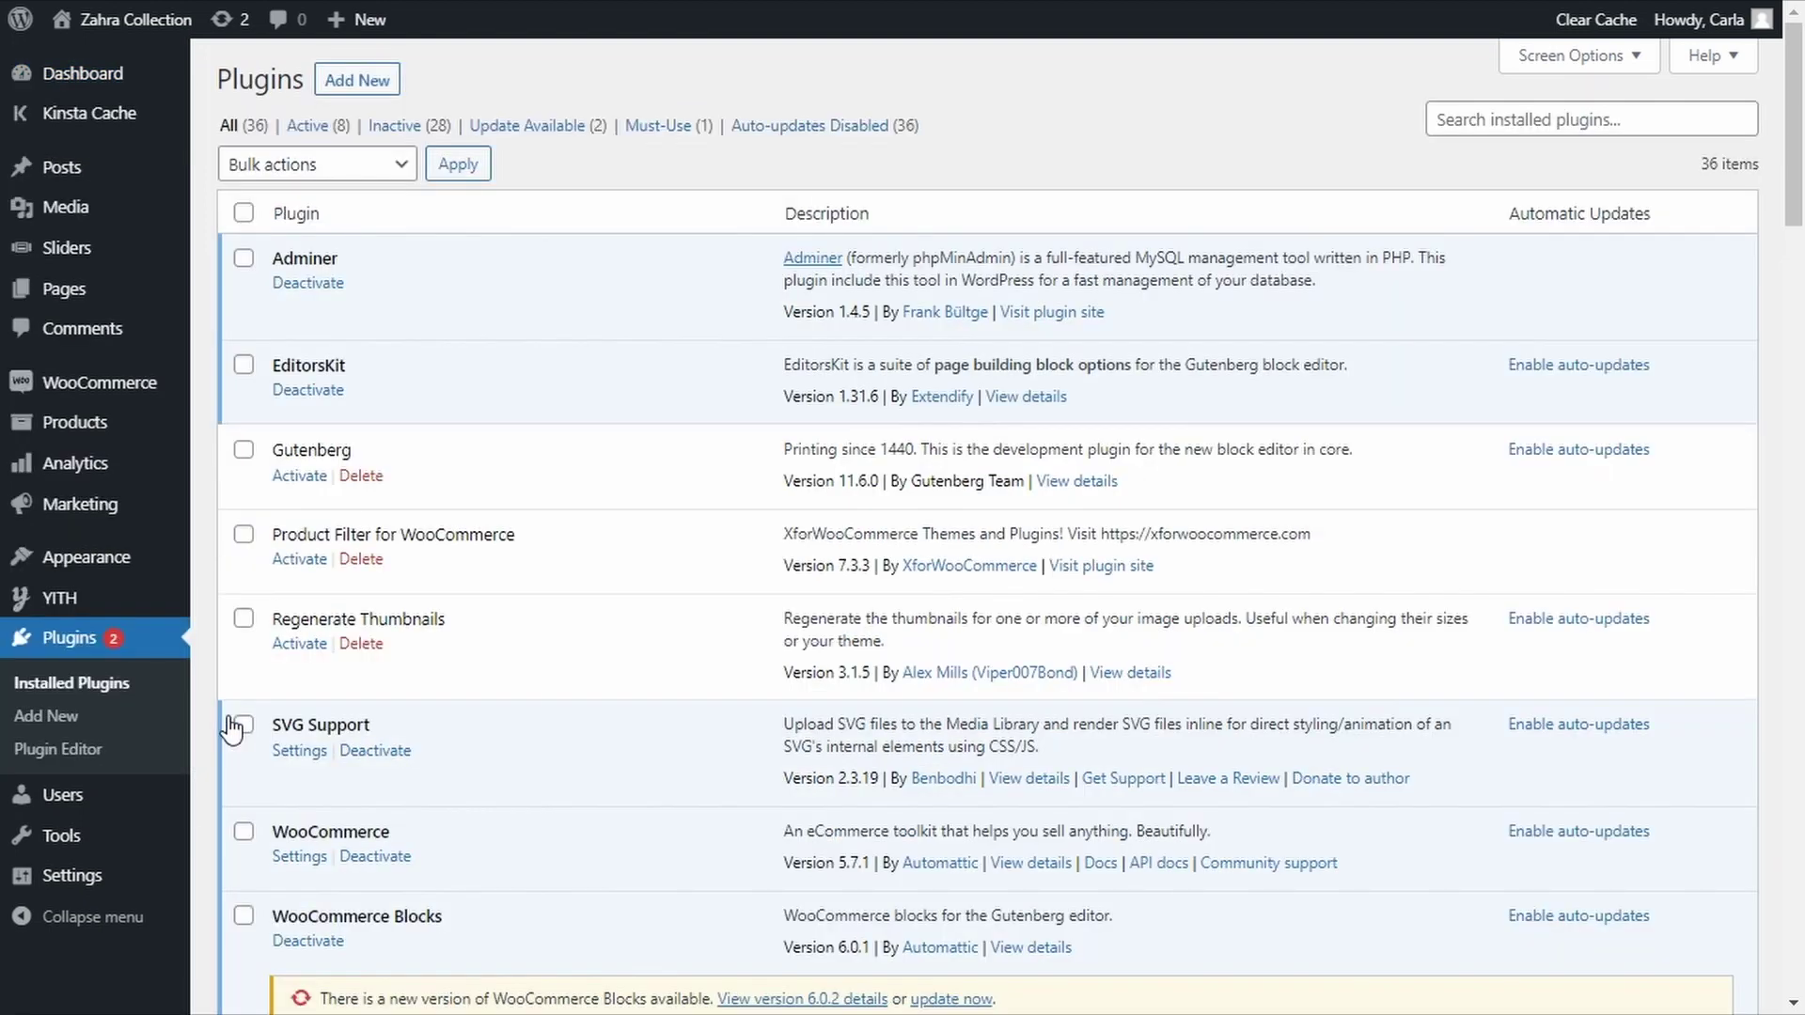
click(1512, 119)
text(PDF)
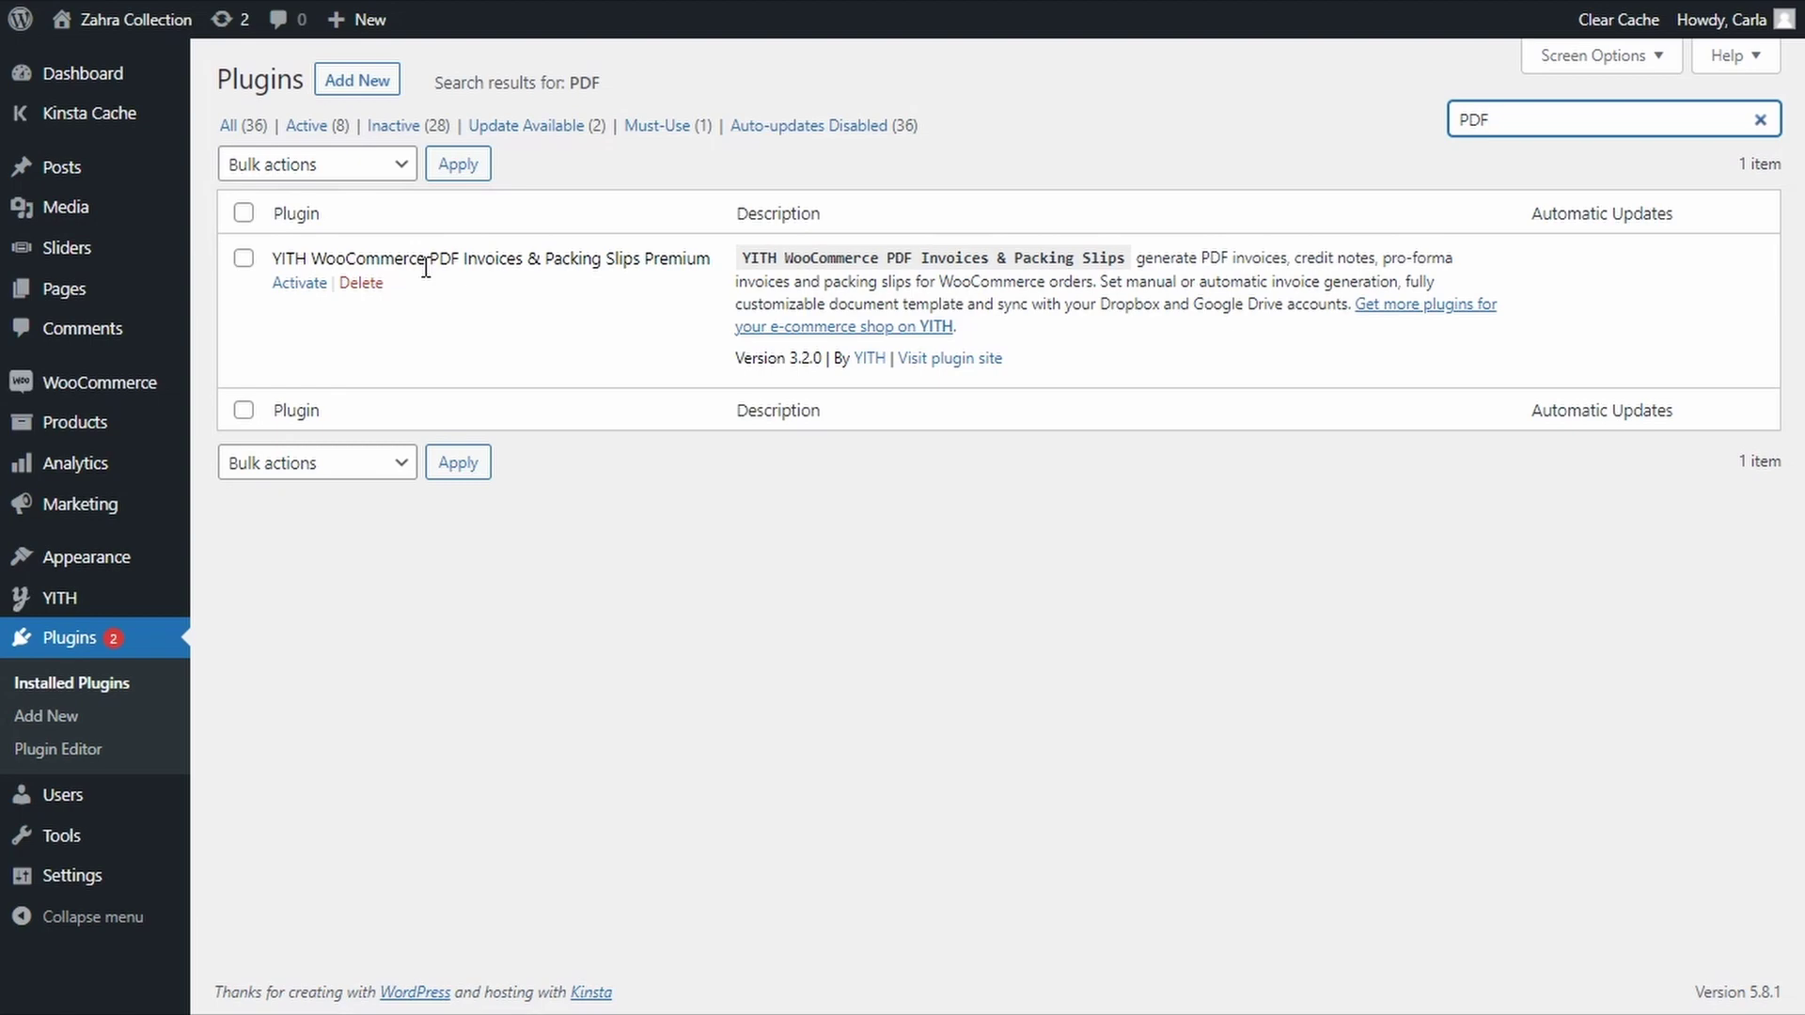
click(300, 285)
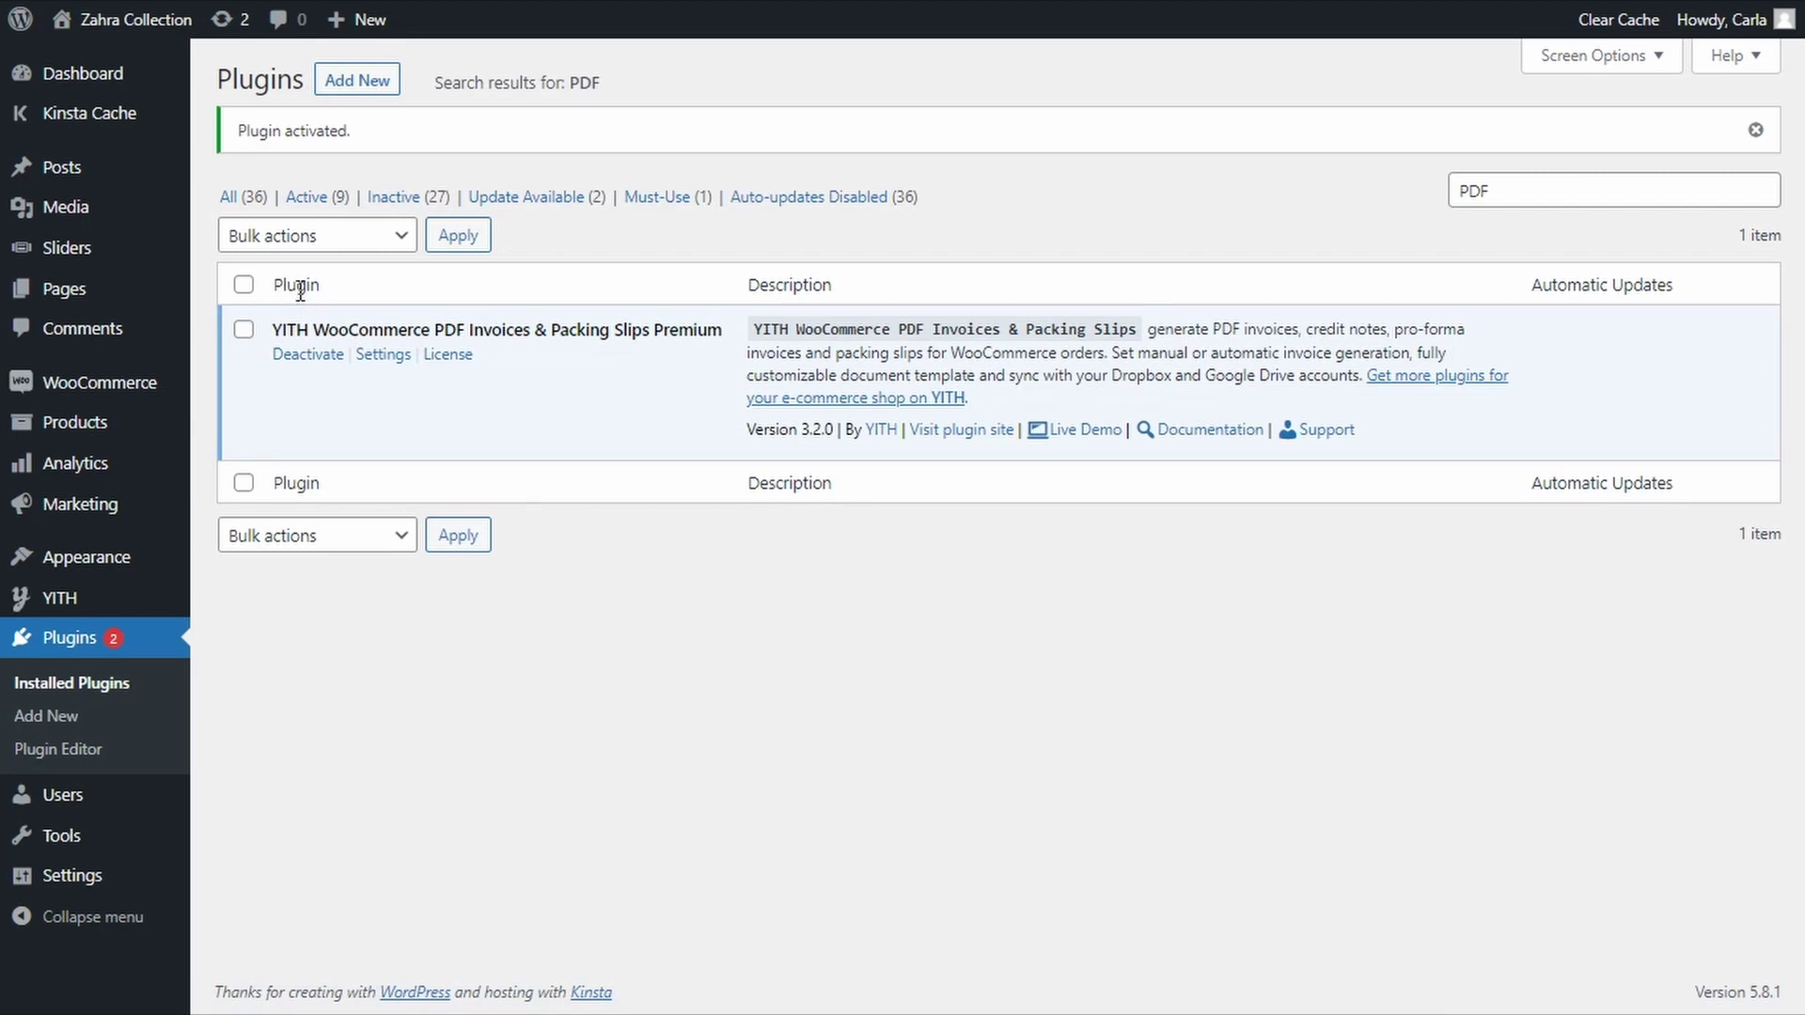
Open YITH's PDF Invoices settings and look over the template sections, the help page and the invoices list.
mouse_move(102, 606)
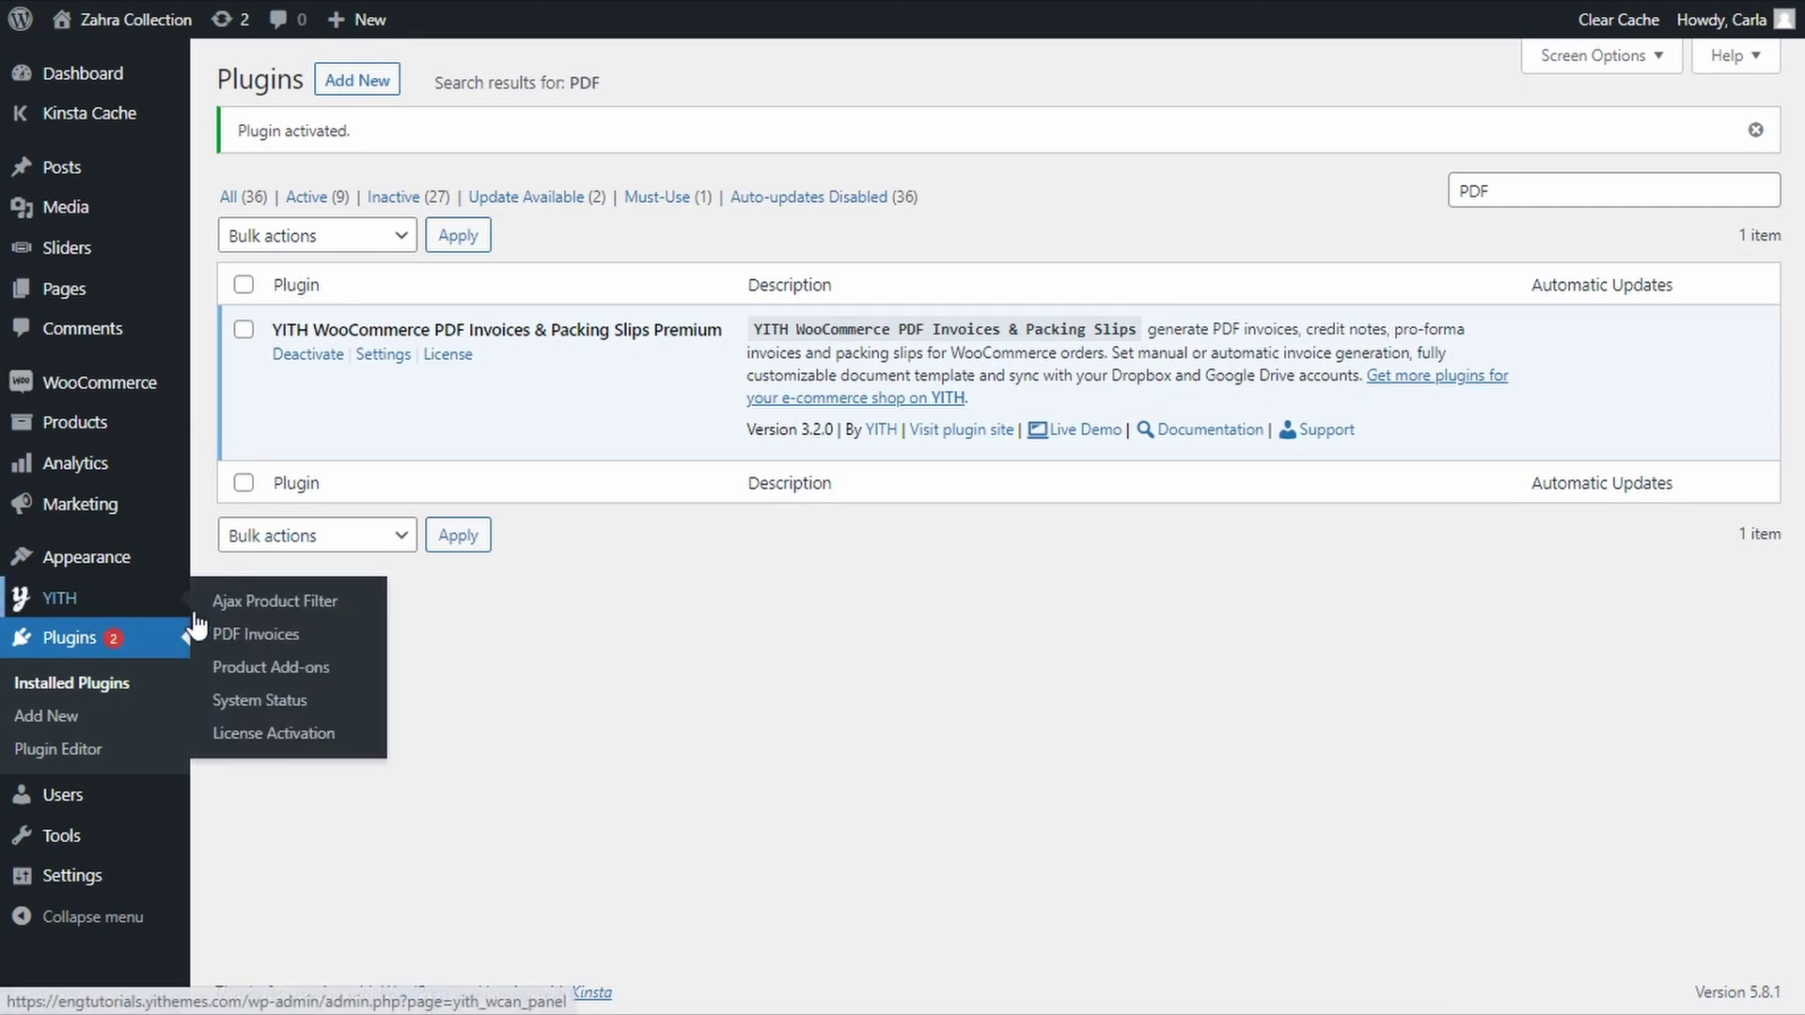
click(261, 645)
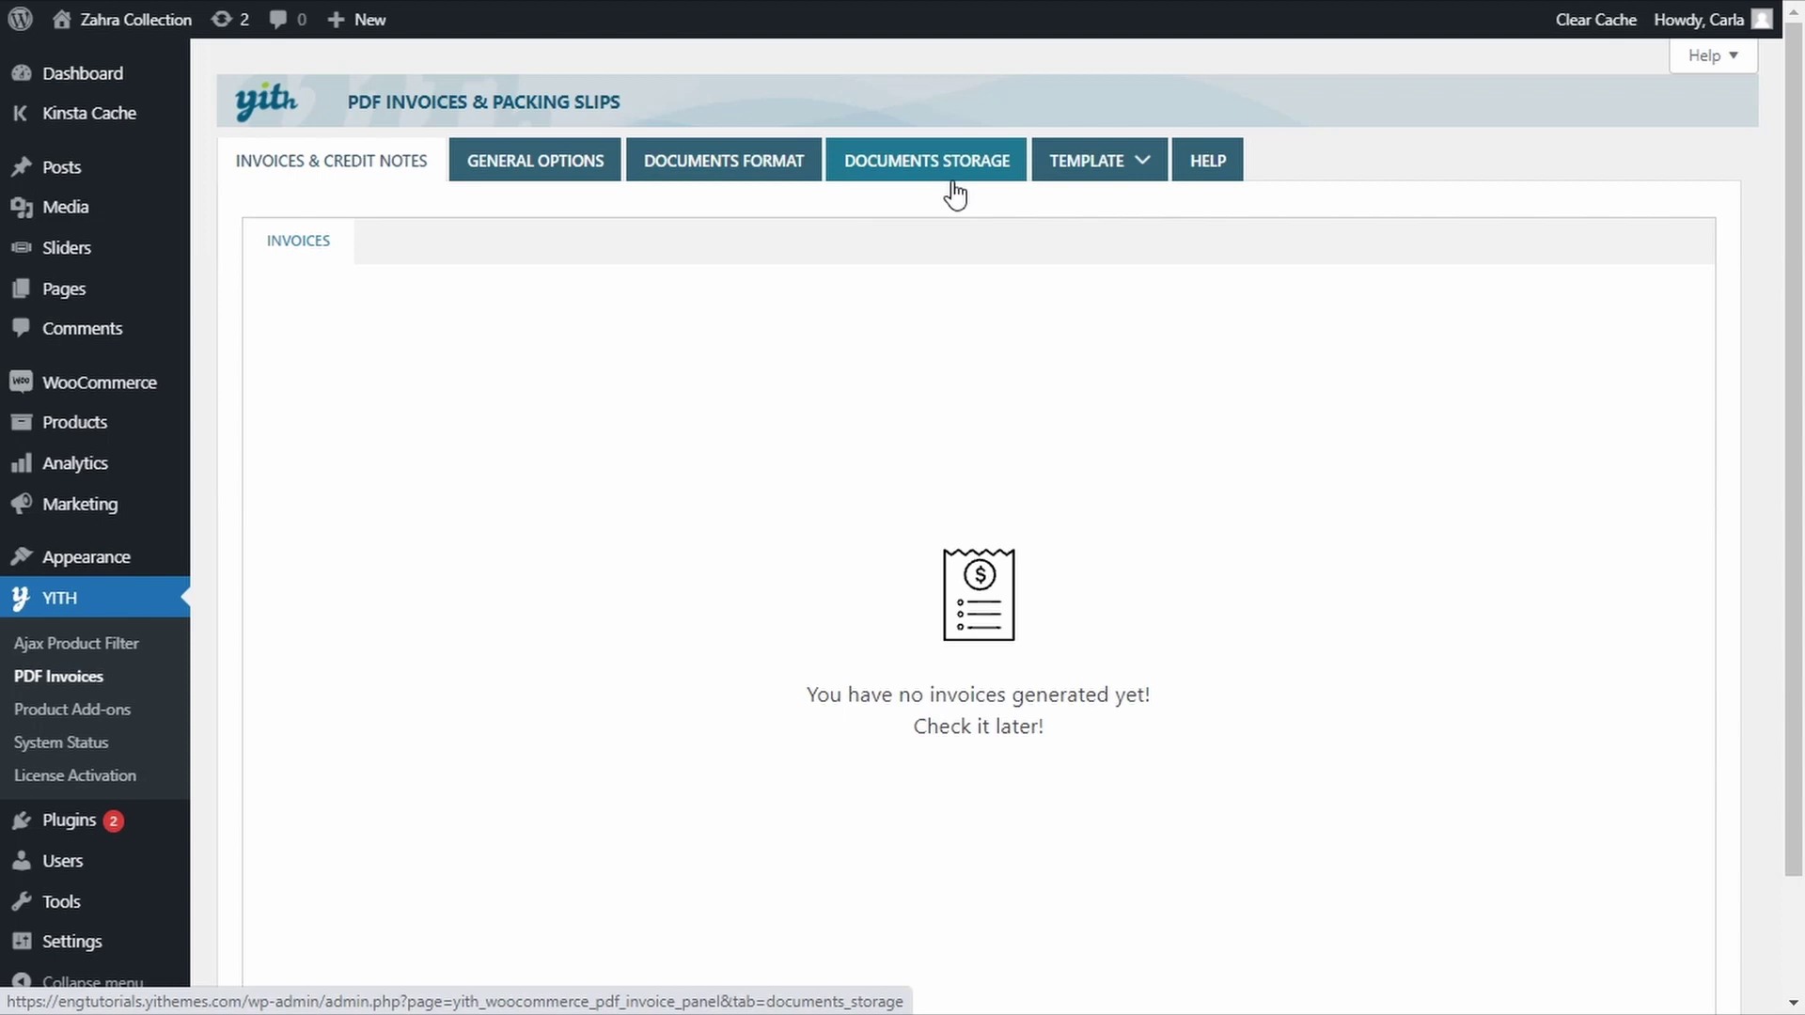
mouse_move(1101, 185)
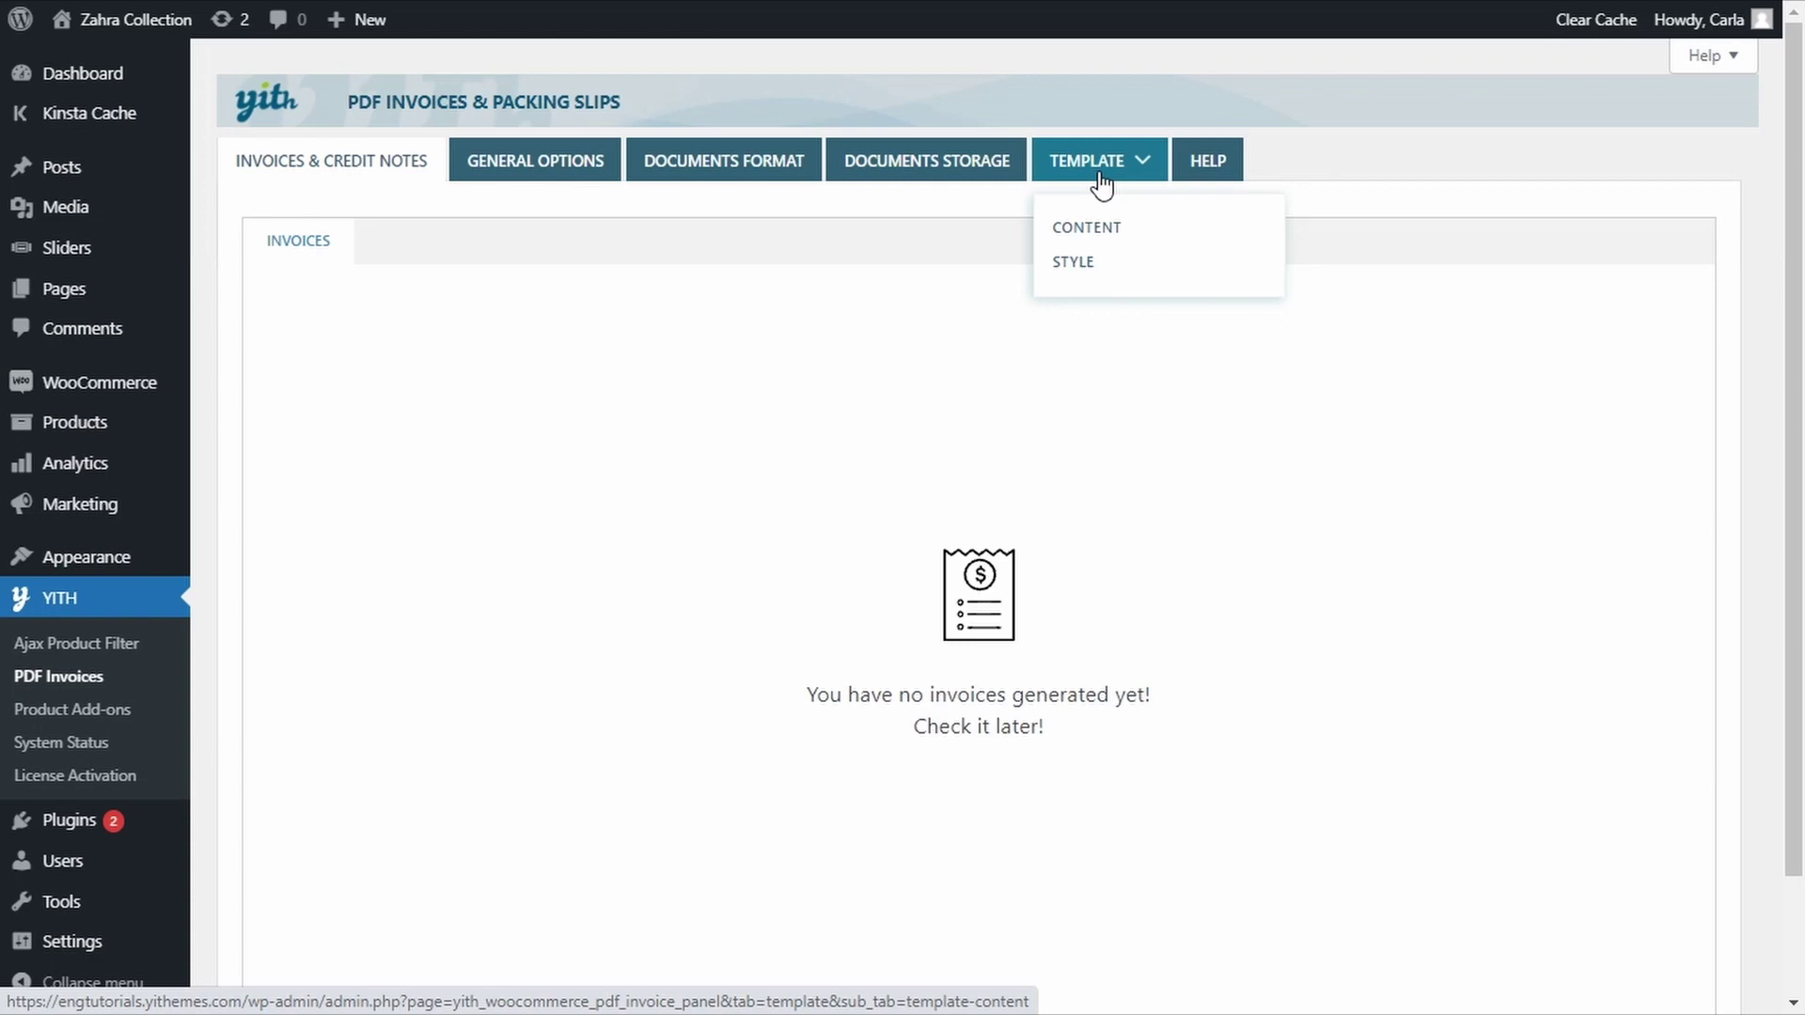
click(1222, 169)
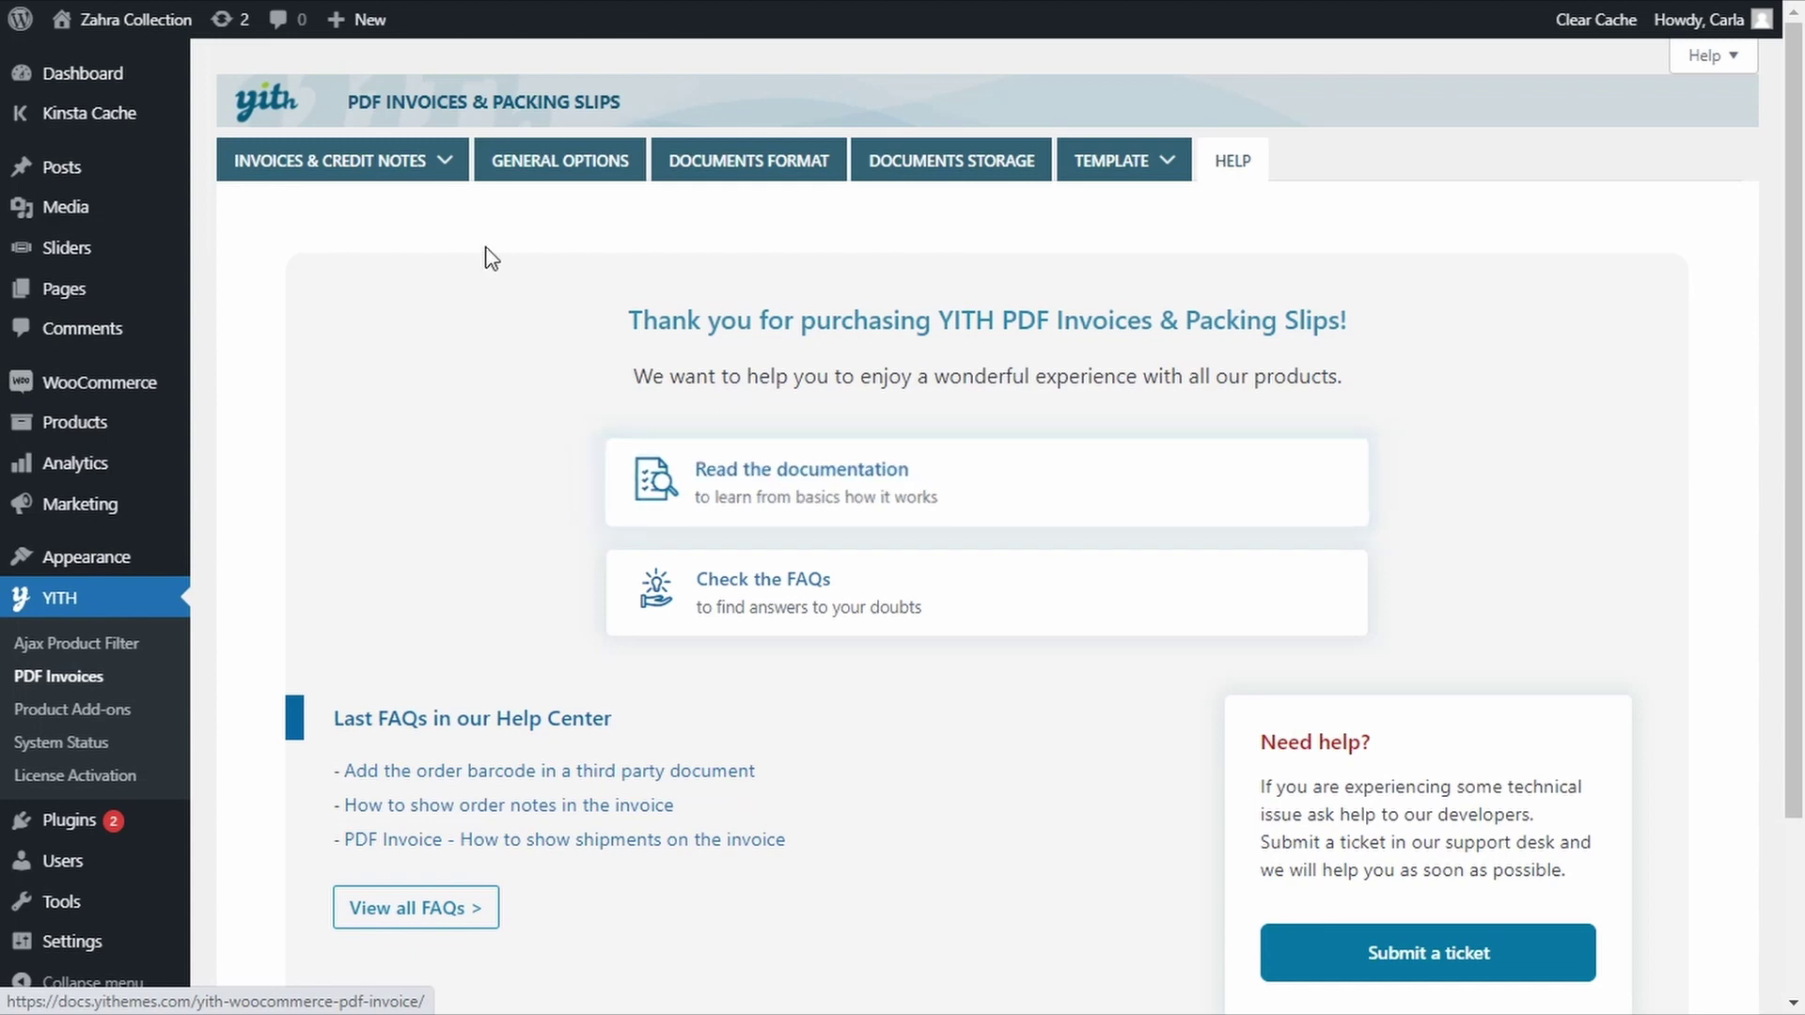
click(335, 183)
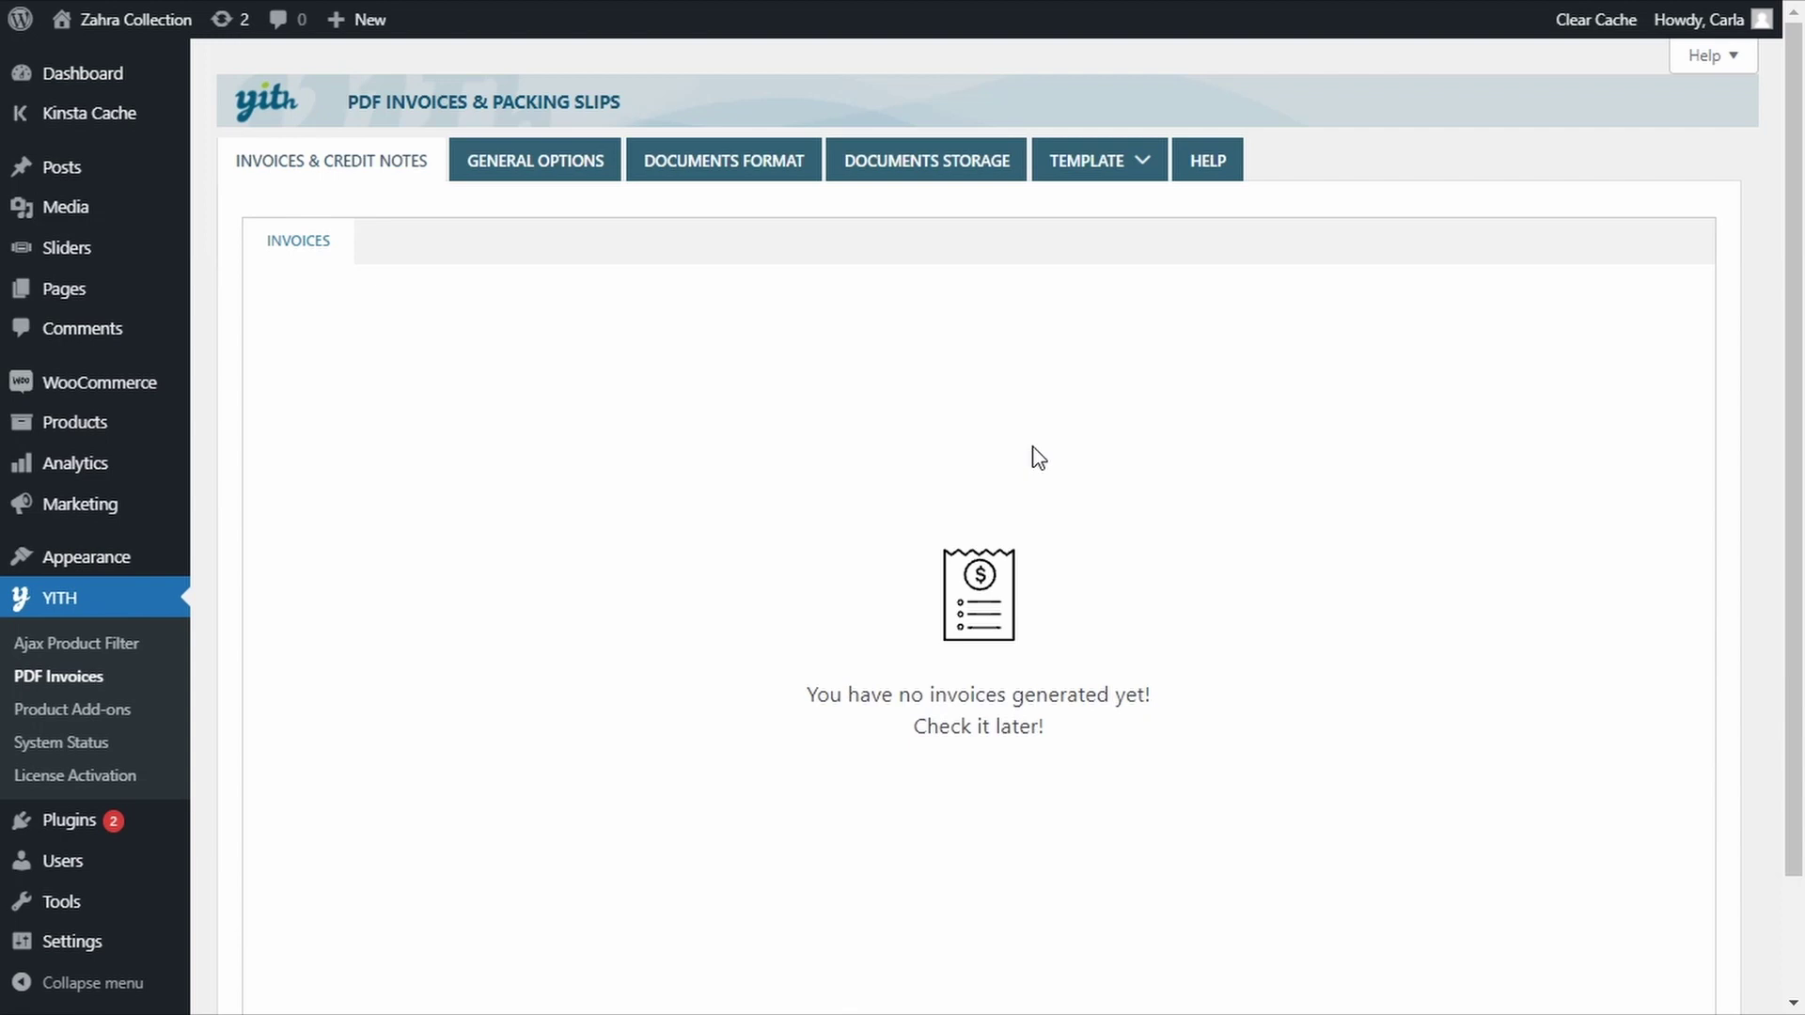
Open the plugin's general options and review the choices for the date to show in the invoice.
click(522, 158)
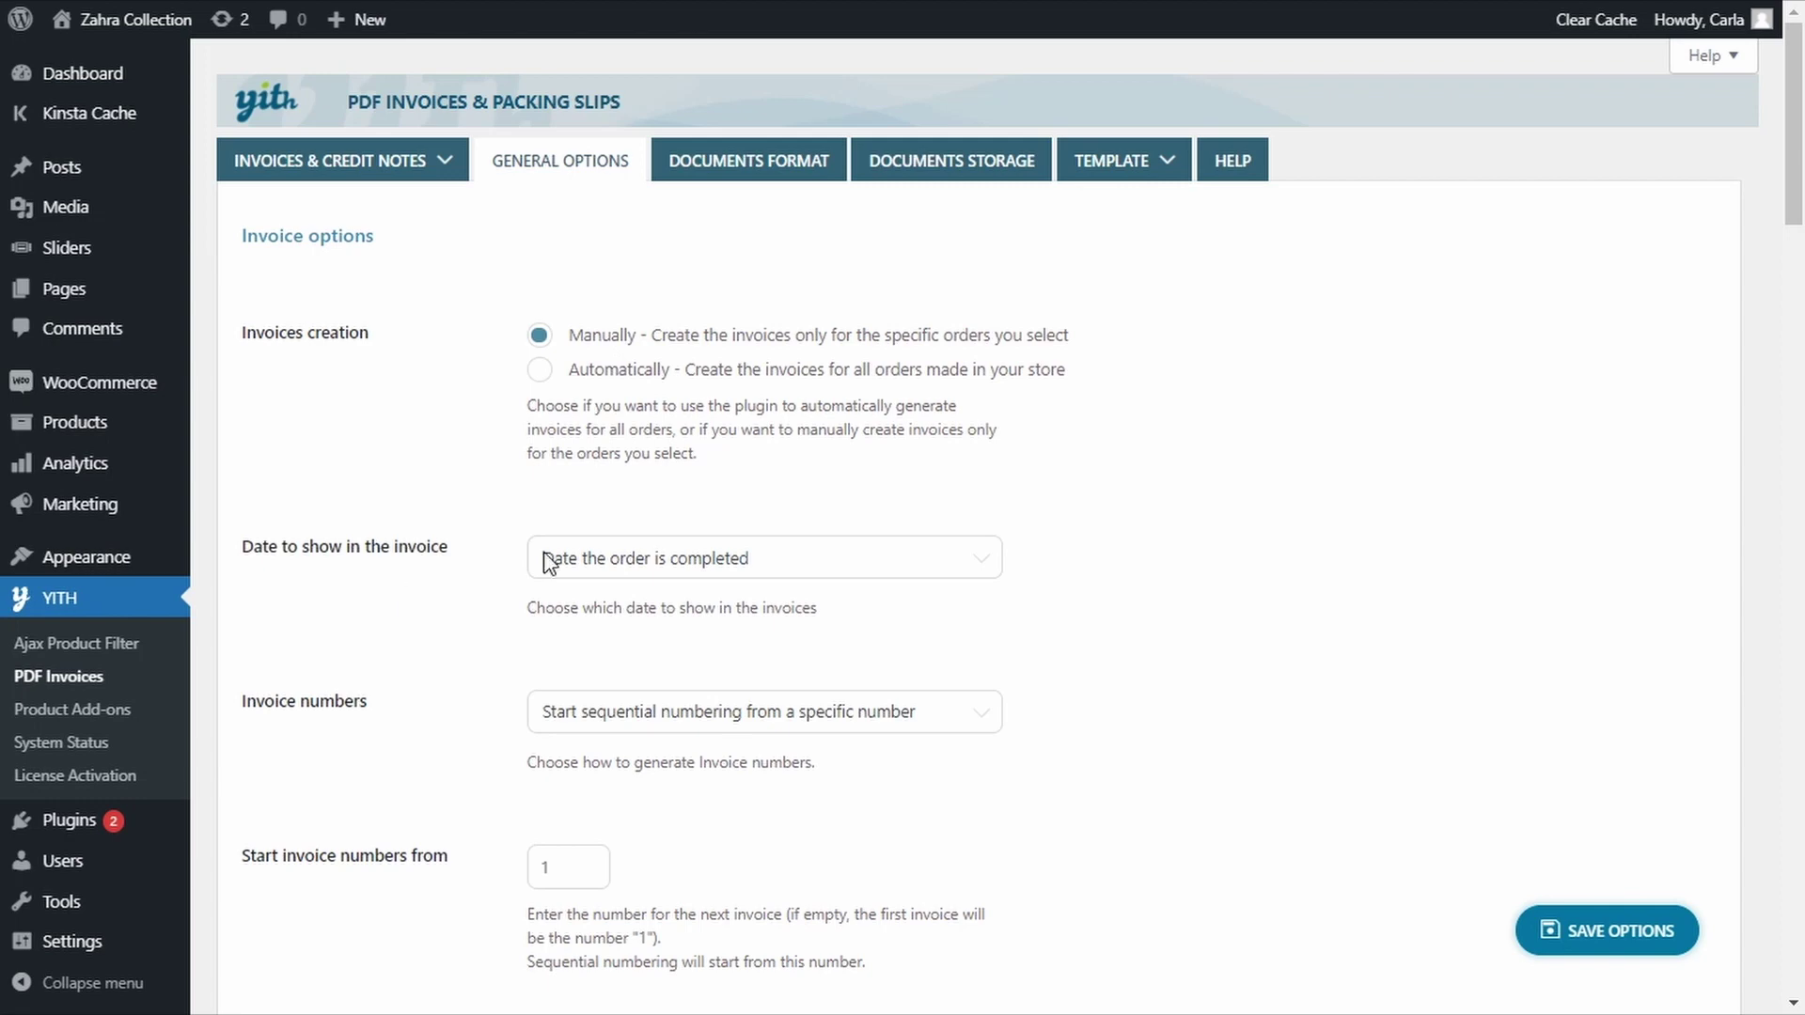
click(824, 569)
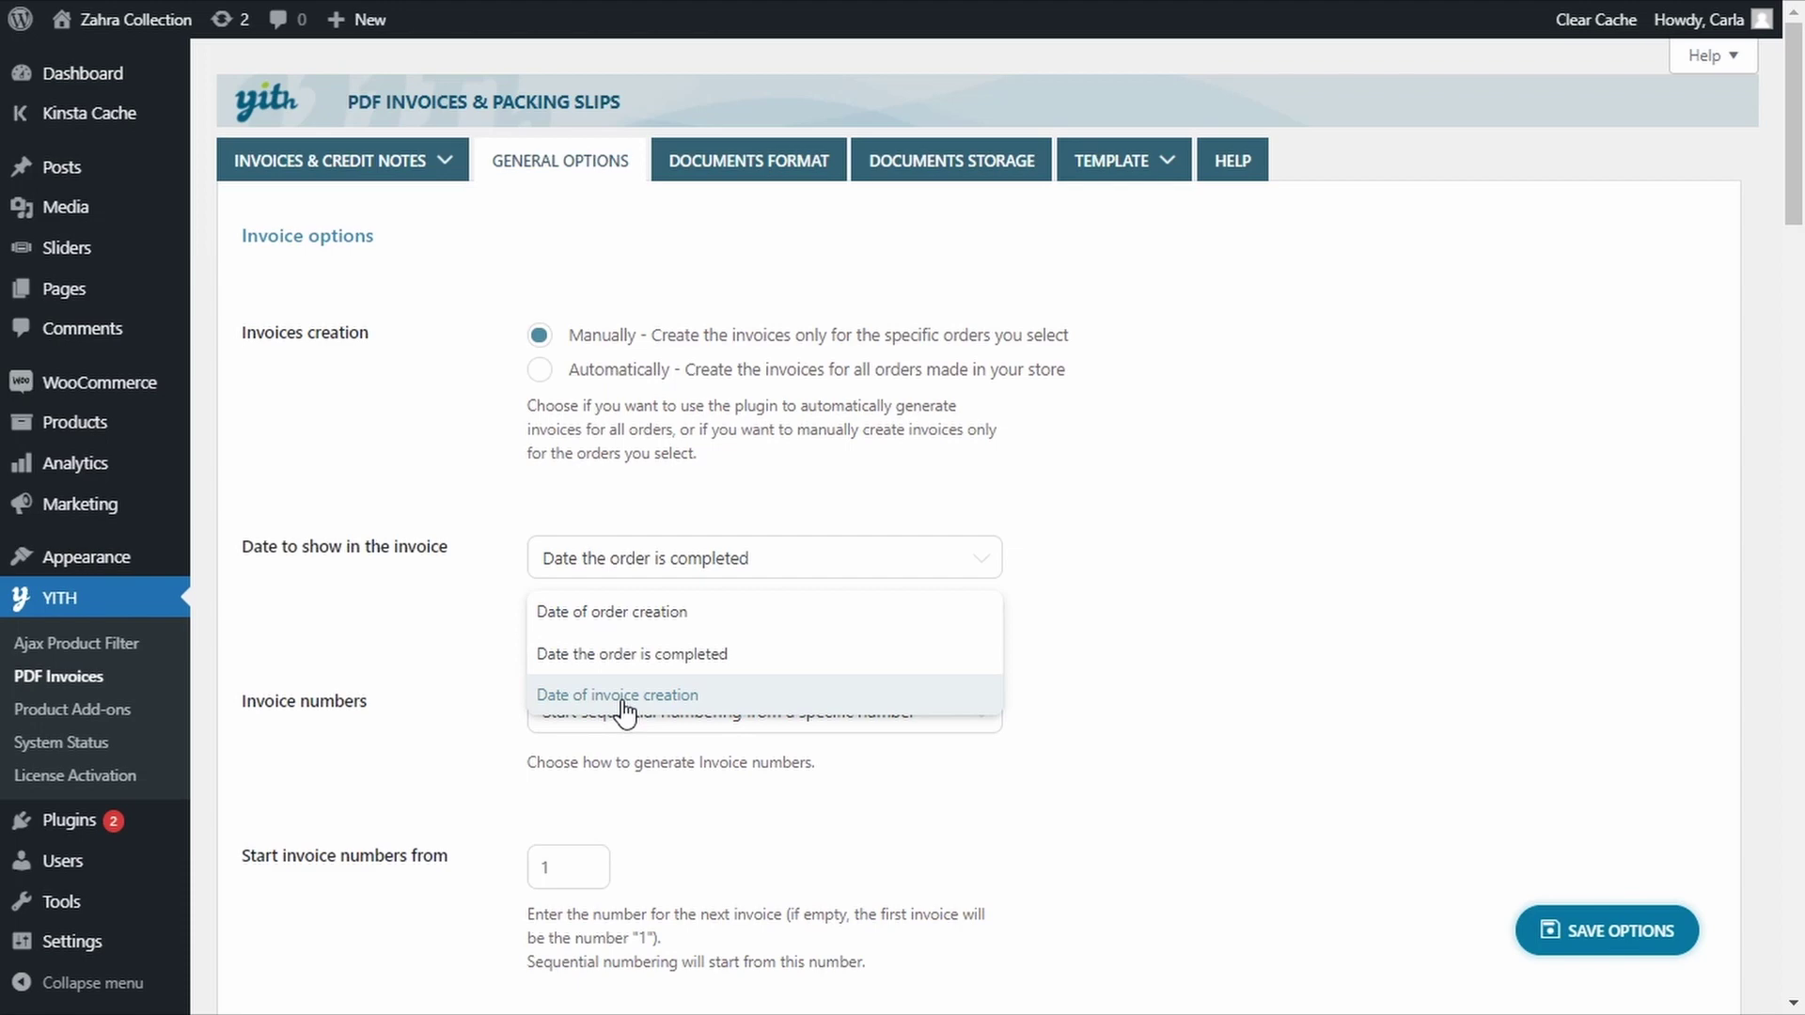
click(419, 655)
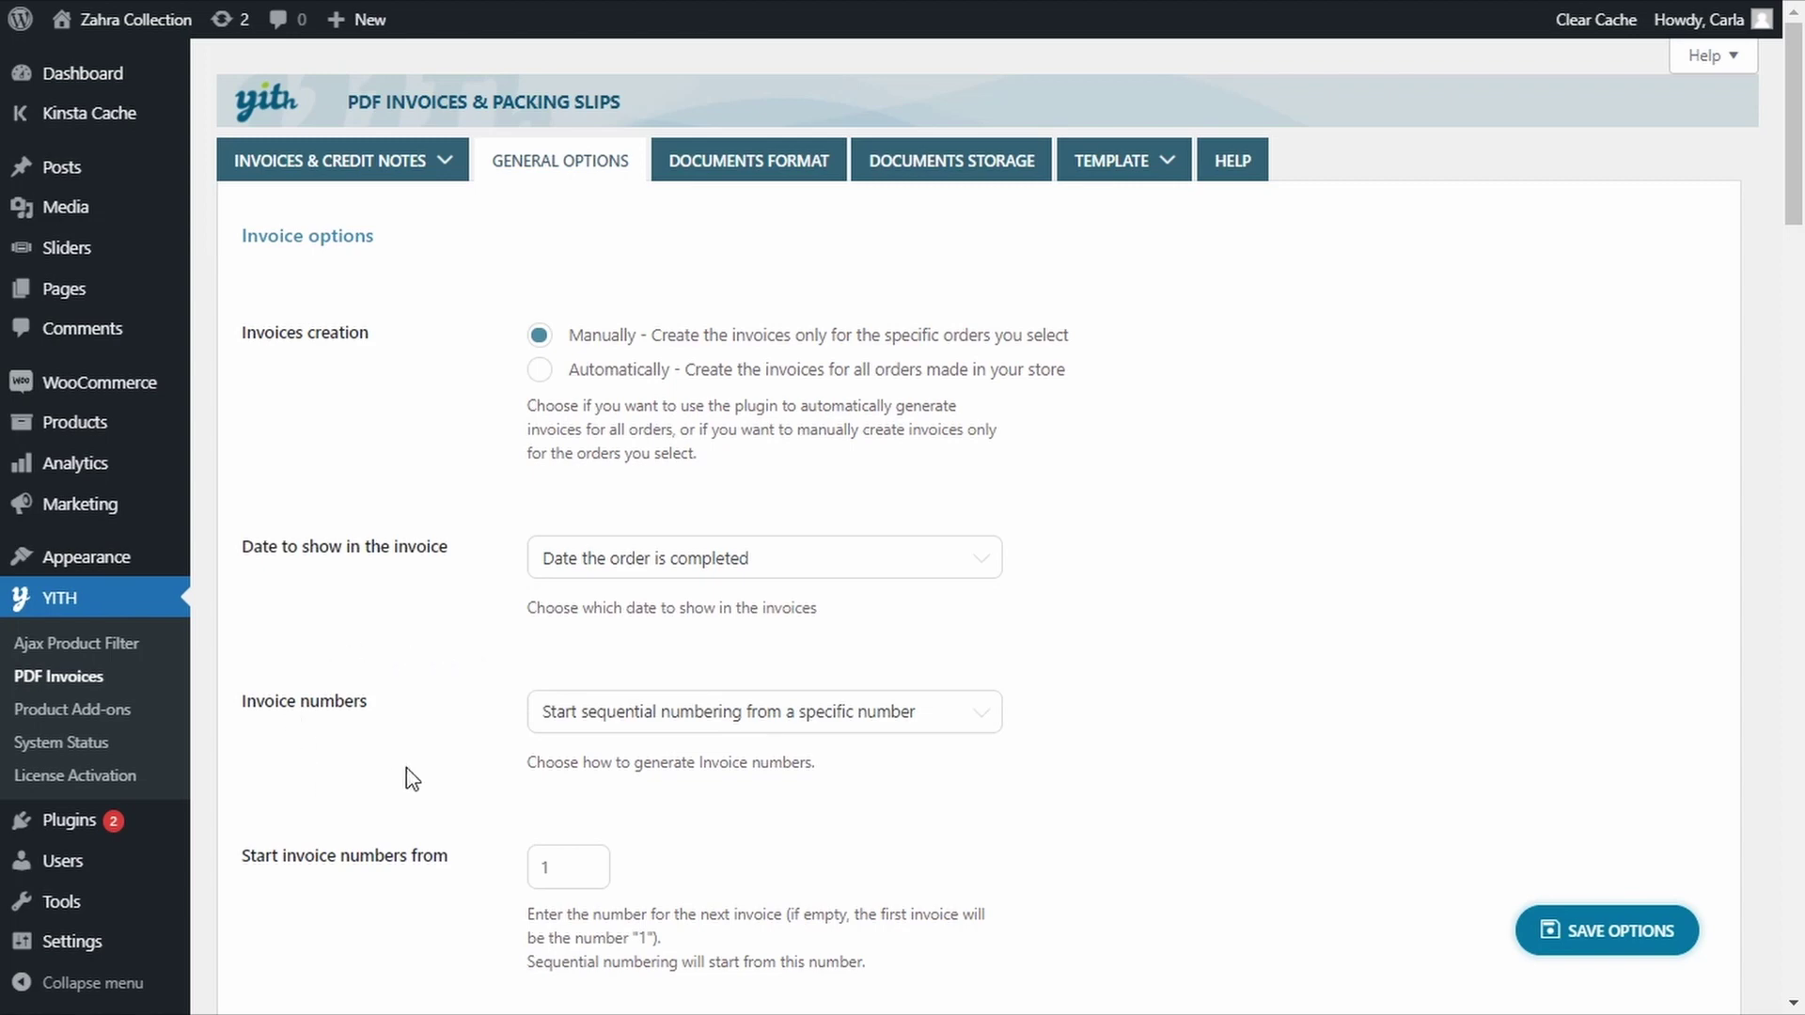
Choose sequential invoice numbering from a specific number and set the starting invoice number to 6.
click(992, 729)
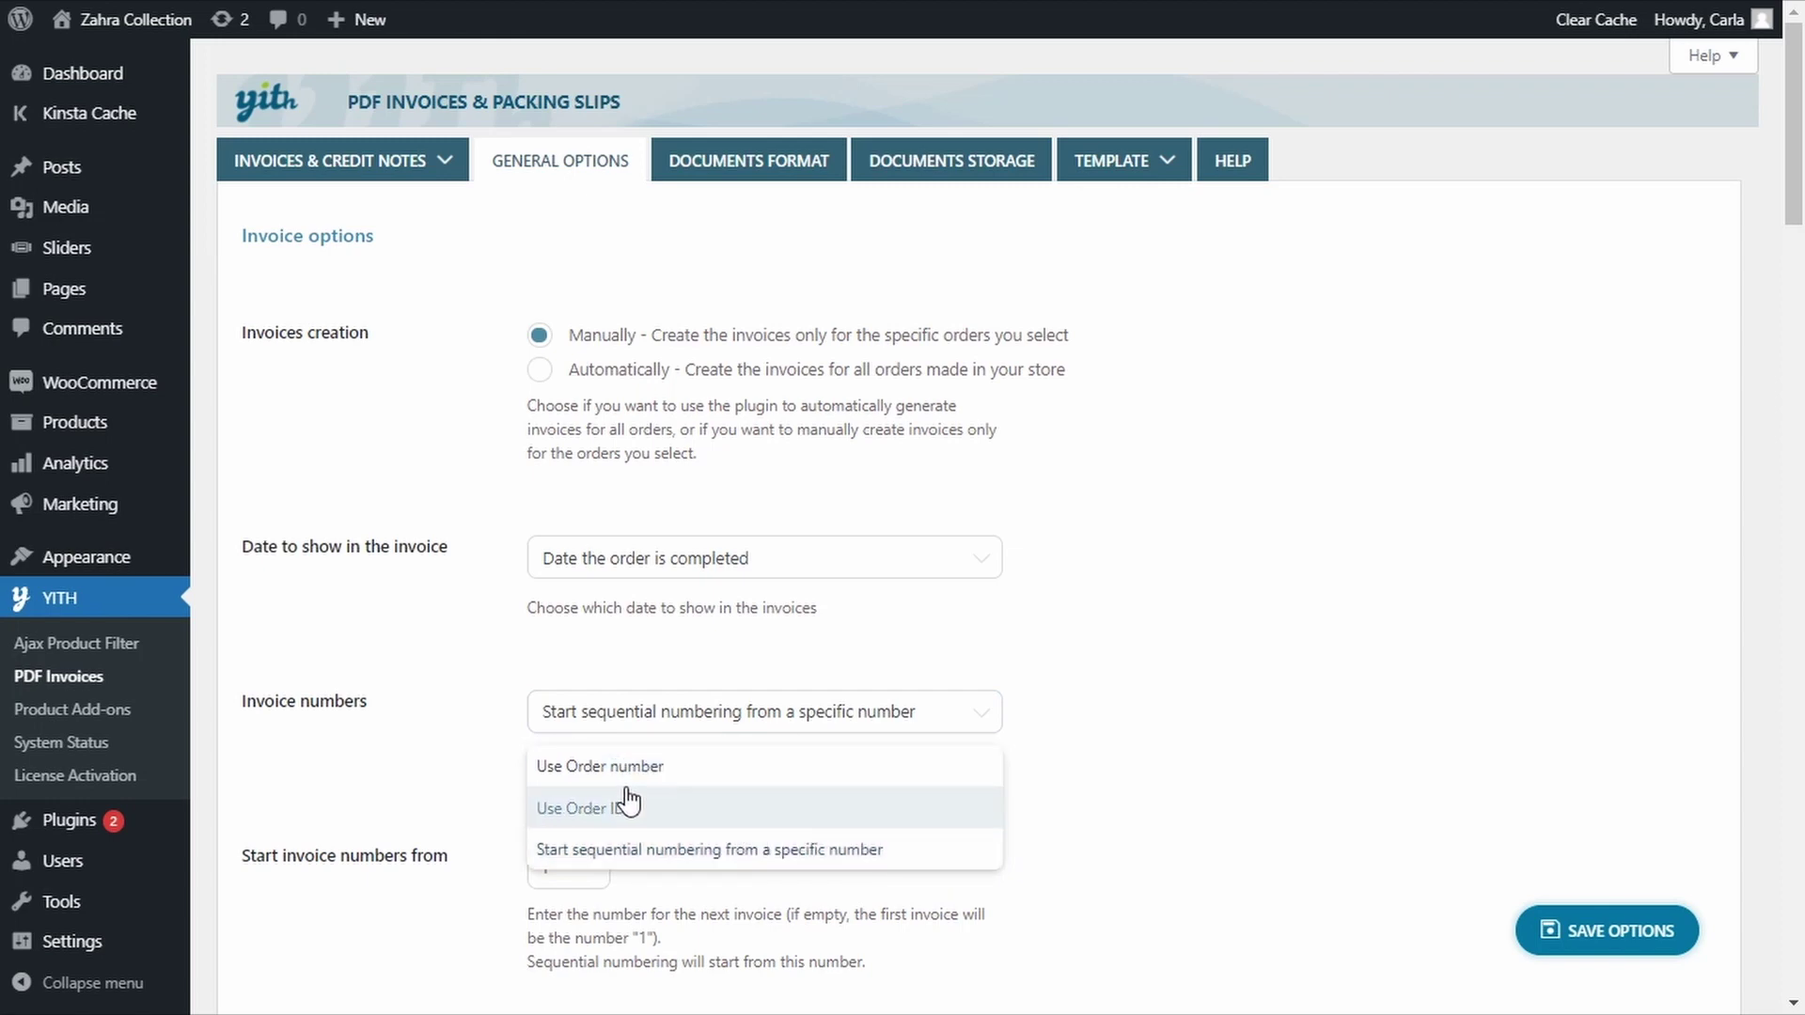
click(903, 860)
scroll(794, 808, down, 1)
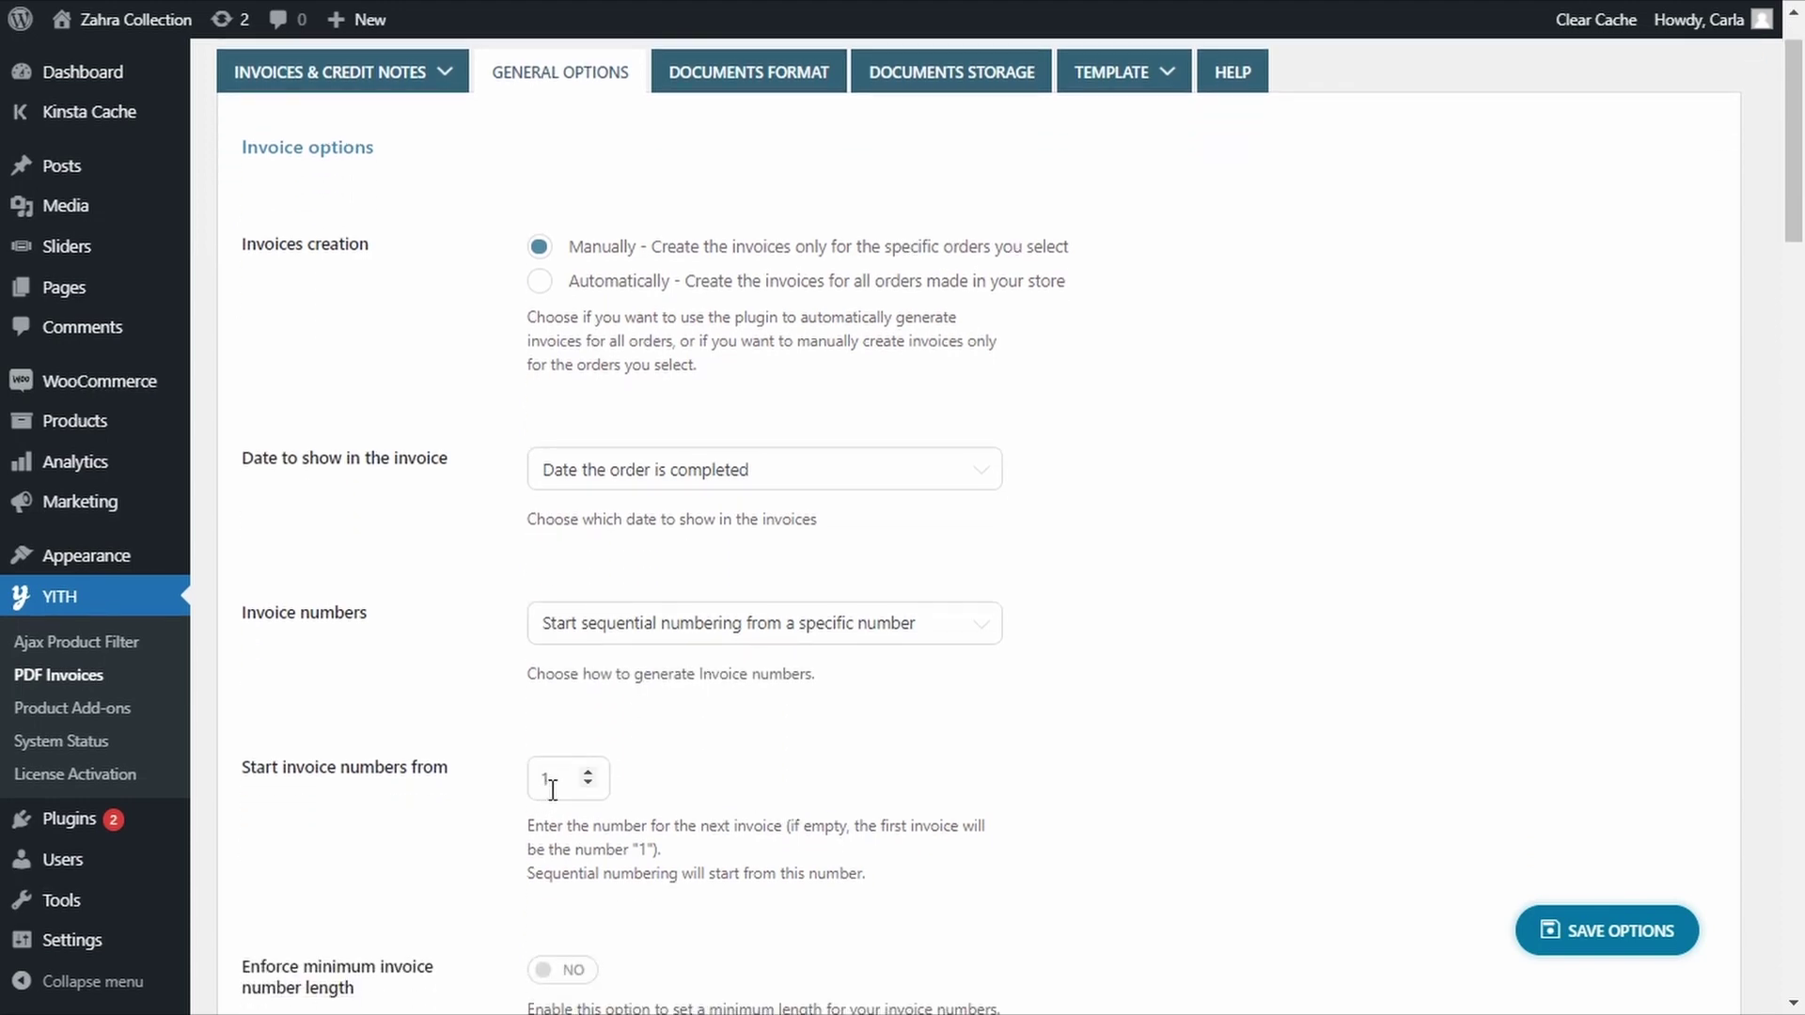
drag(553, 785, 534, 782)
text(6)
Set invoices to be created automatically for all orders, on the date when the order changes to completed status.
click(657, 293)
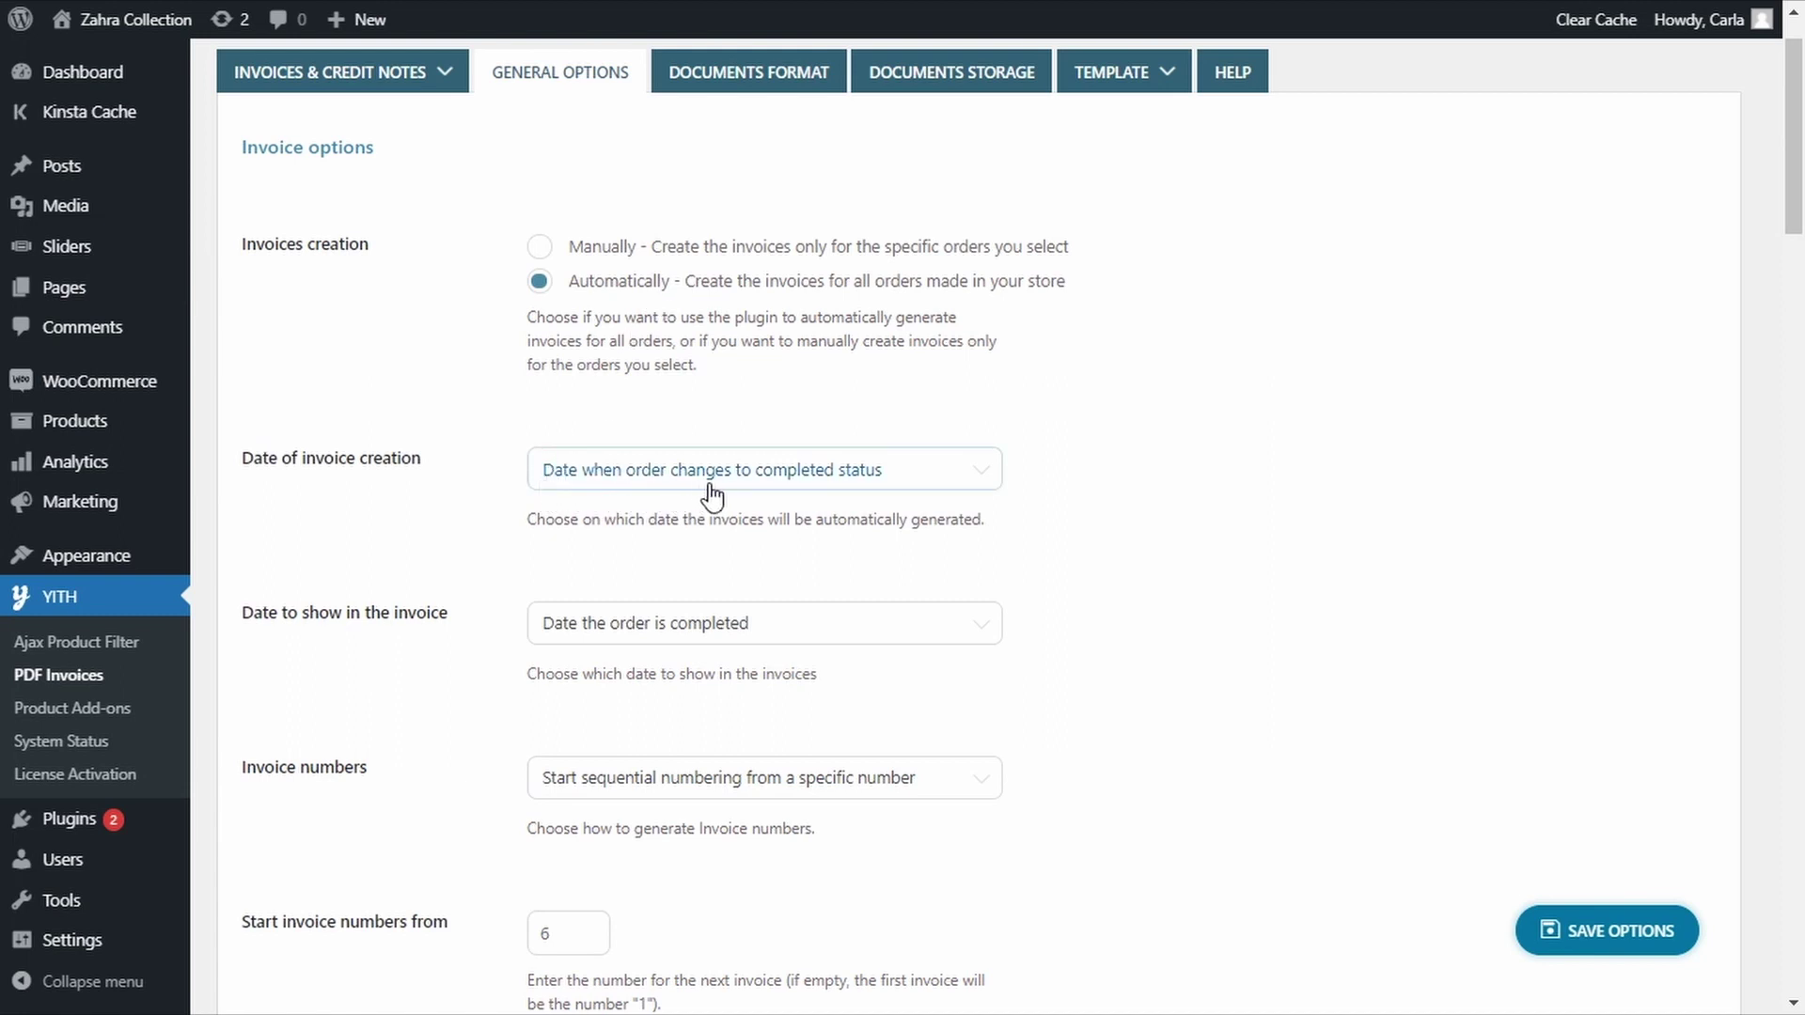
click(940, 482)
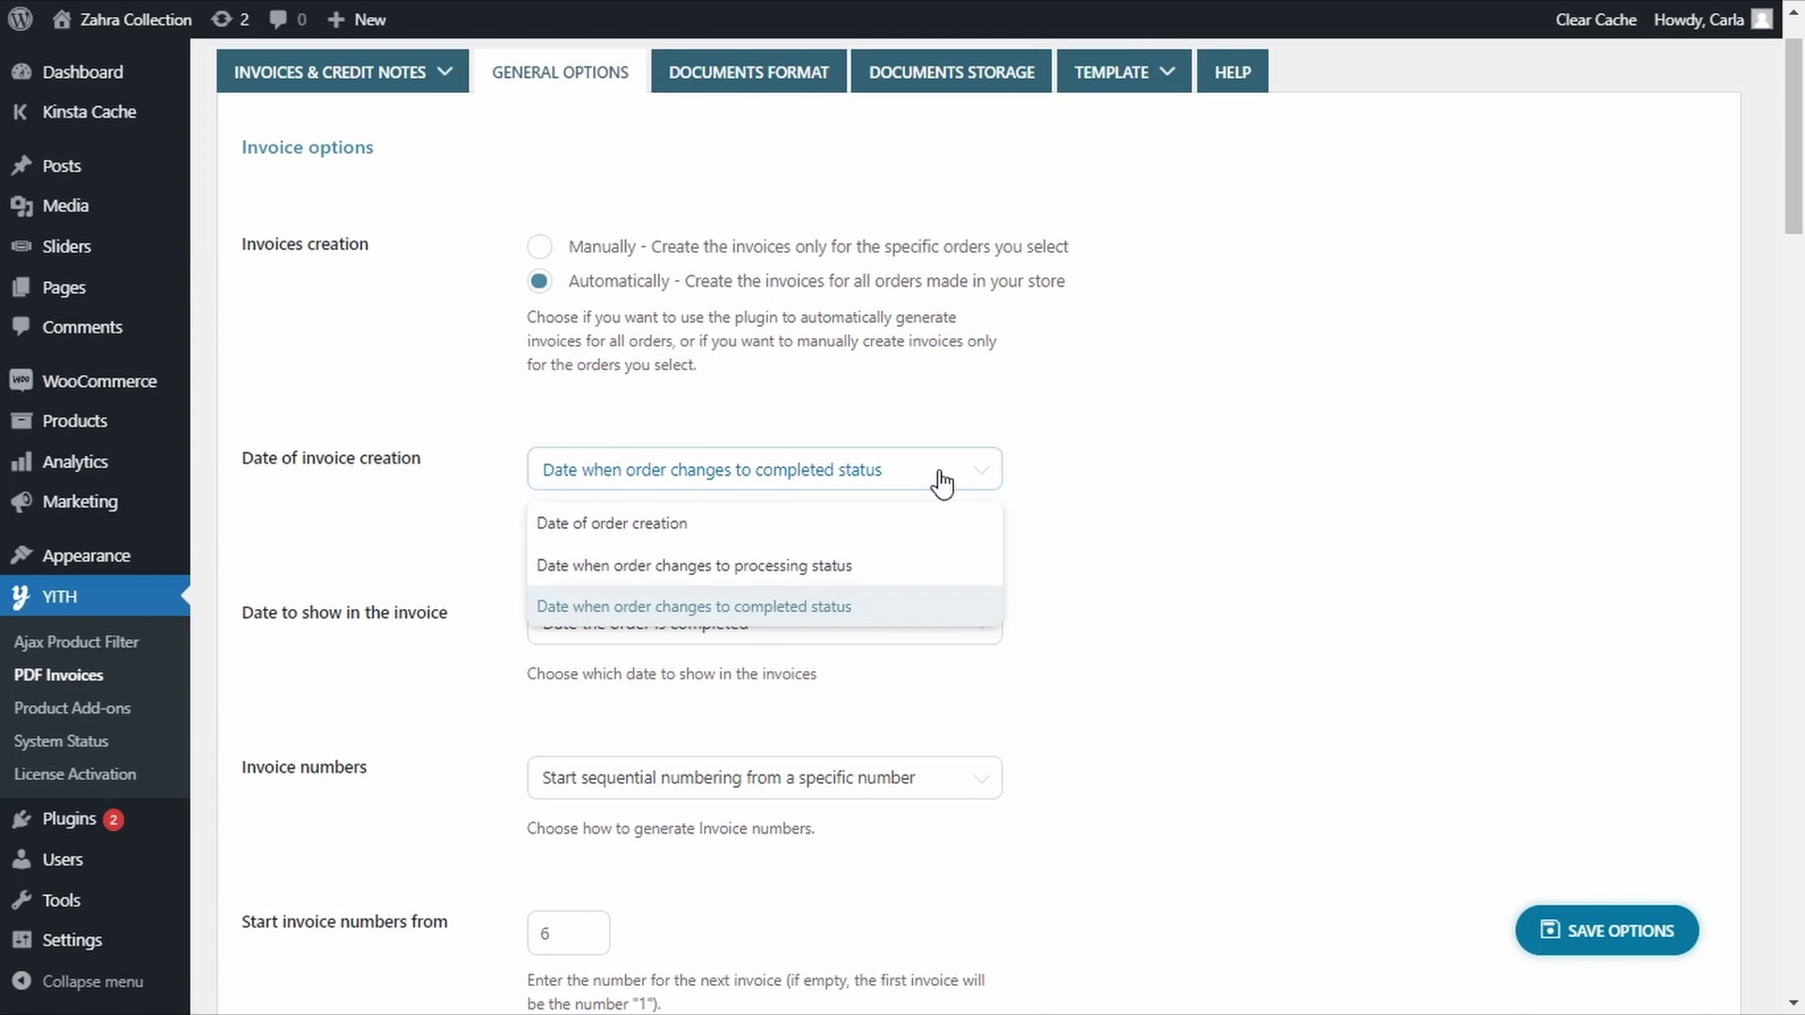
click(927, 606)
Review the remaining general options: invoice numbering, document viewing, pro-forma, receipts, credit notes, packing slip and checkout settings.
scroll(929, 616, down, 3)
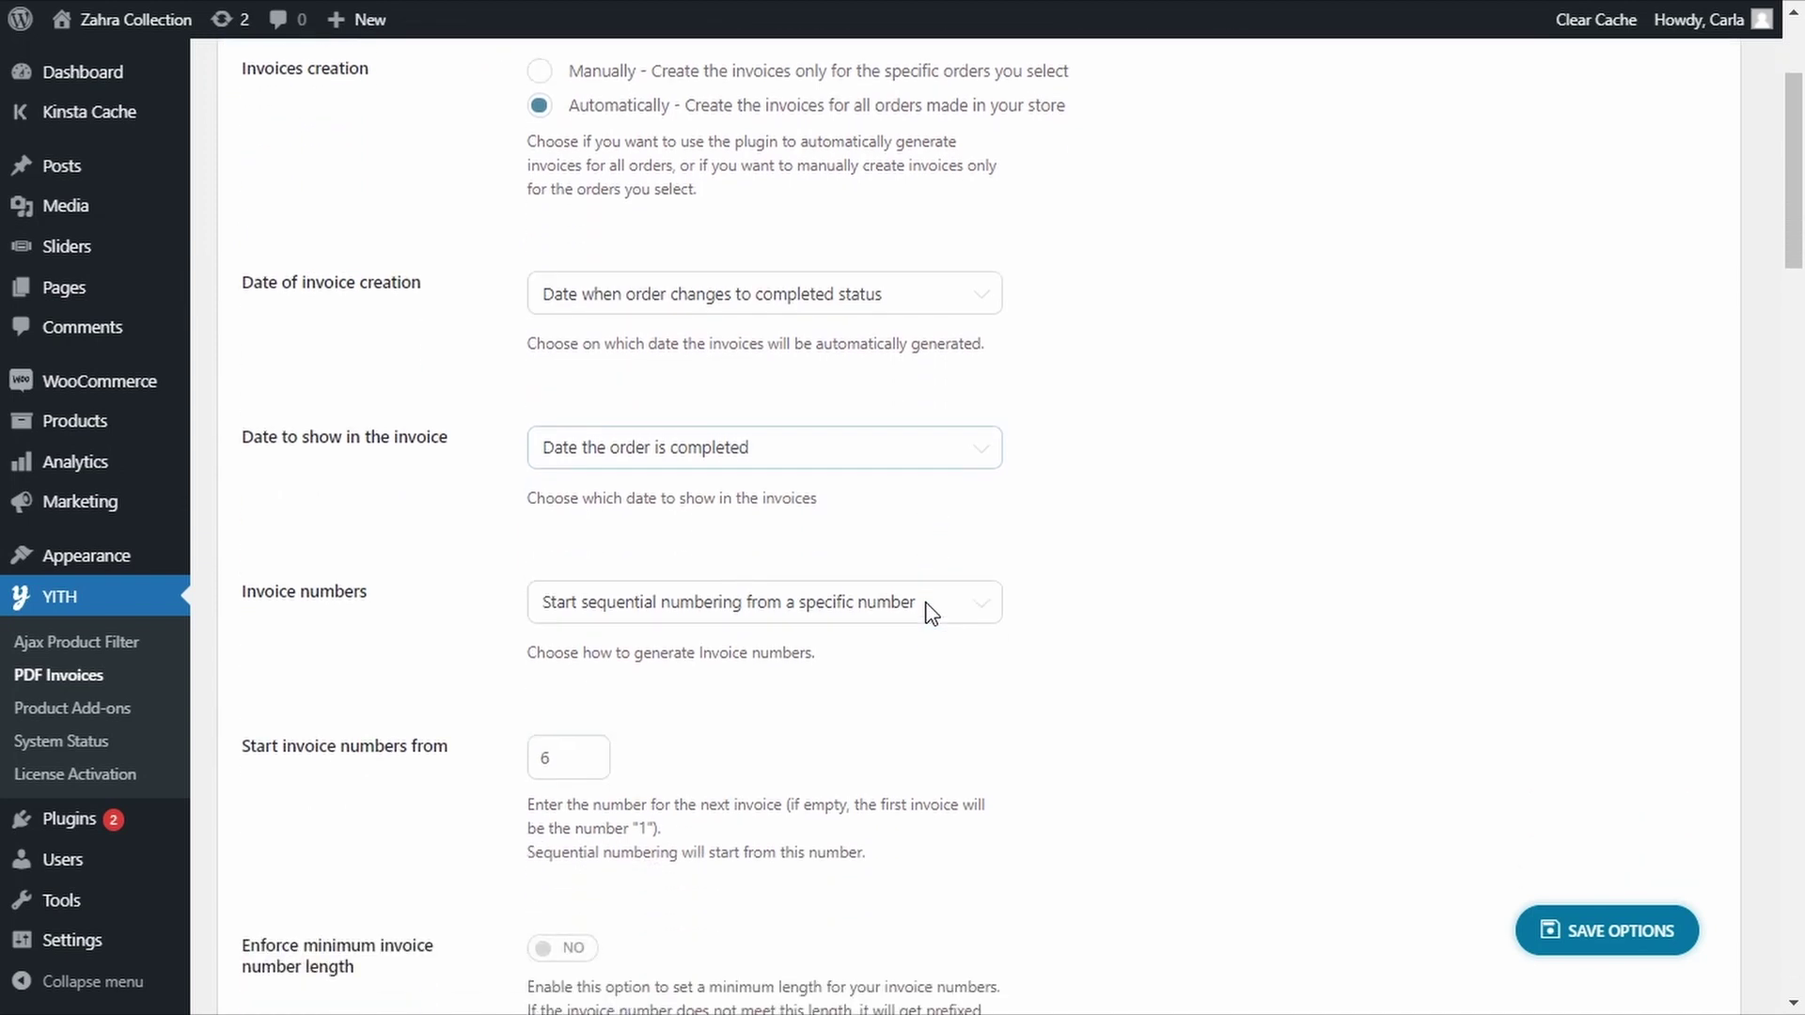
scroll(929, 616, down, 2)
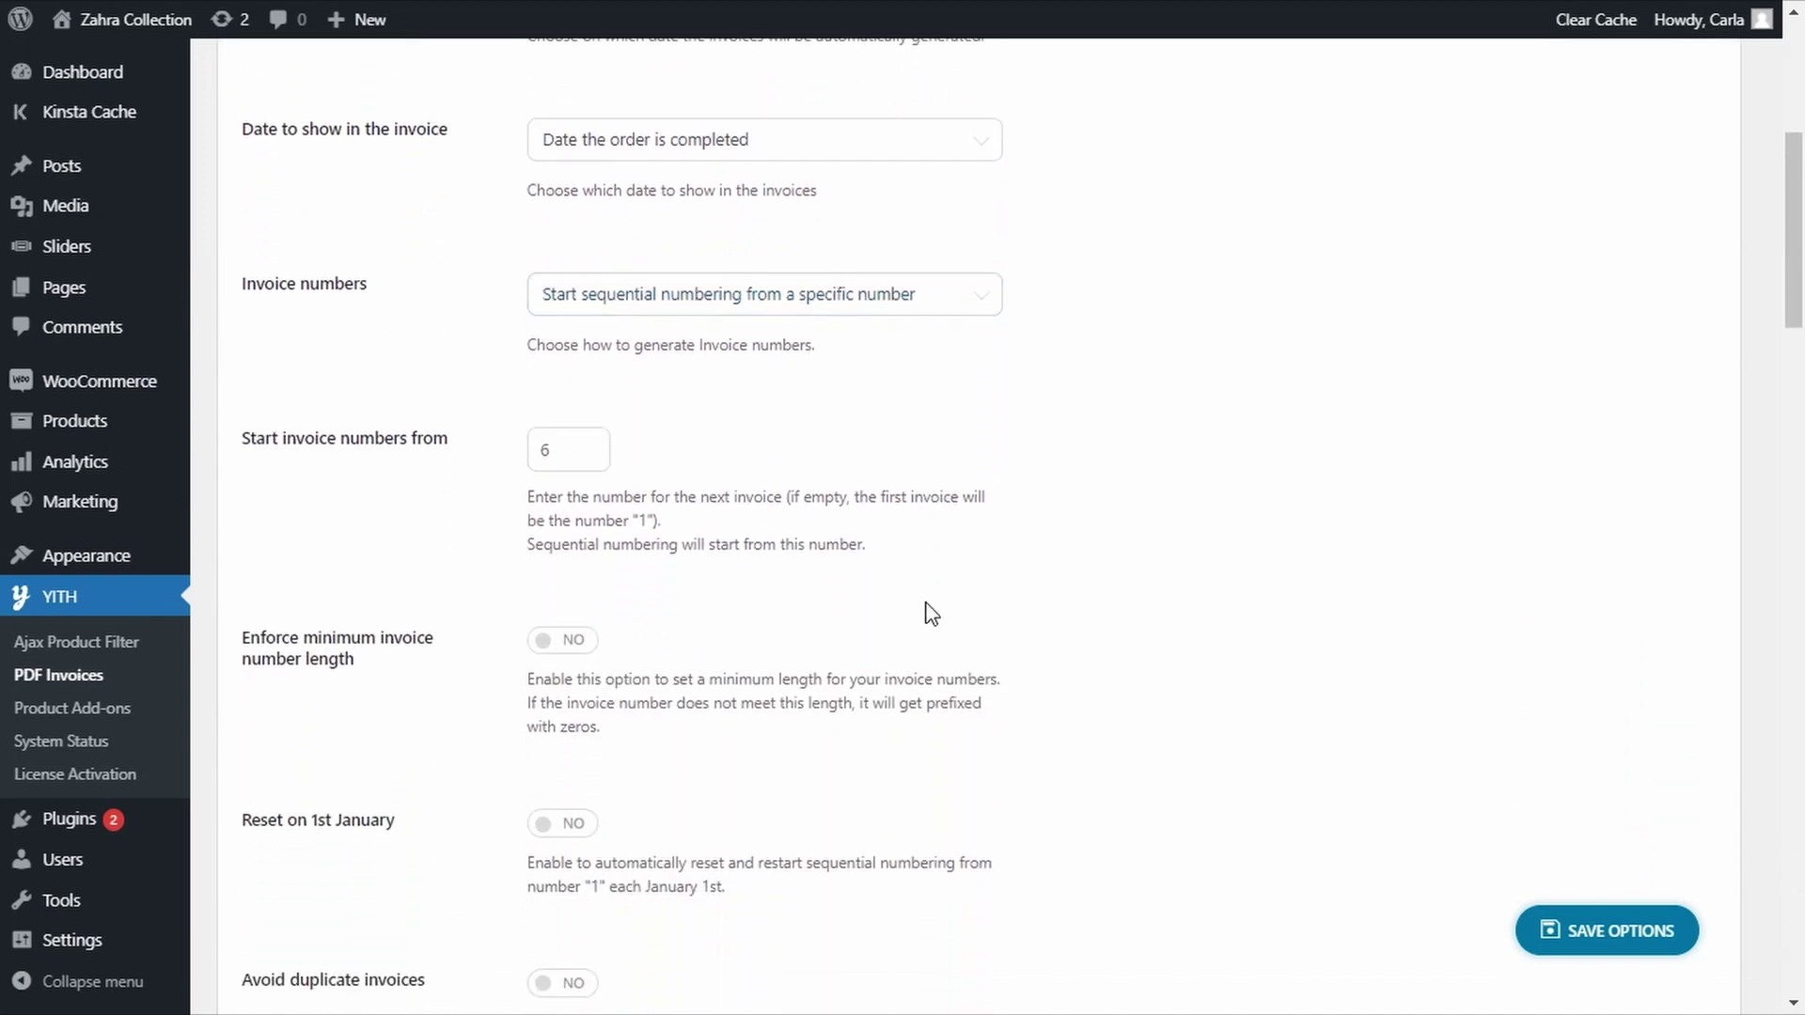
scroll(929, 616, down, 2)
scroll(929, 615, down, 1)
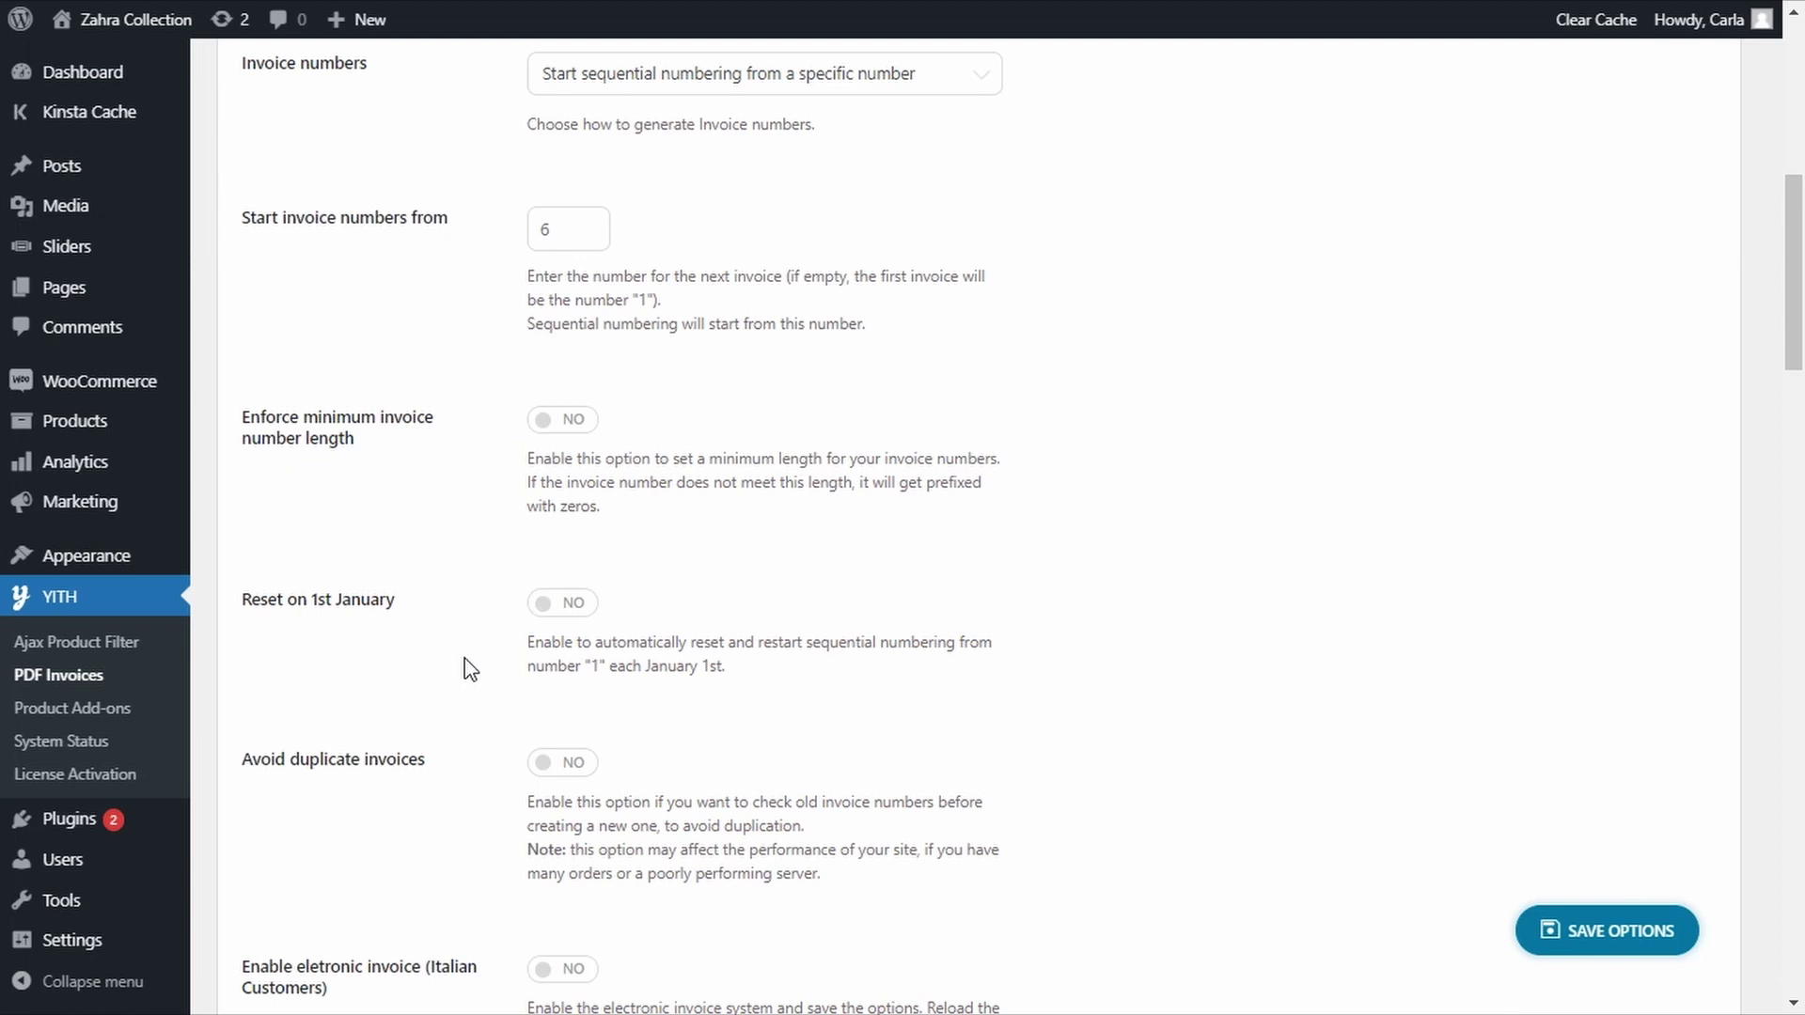
scroll(470, 670, down, 8)
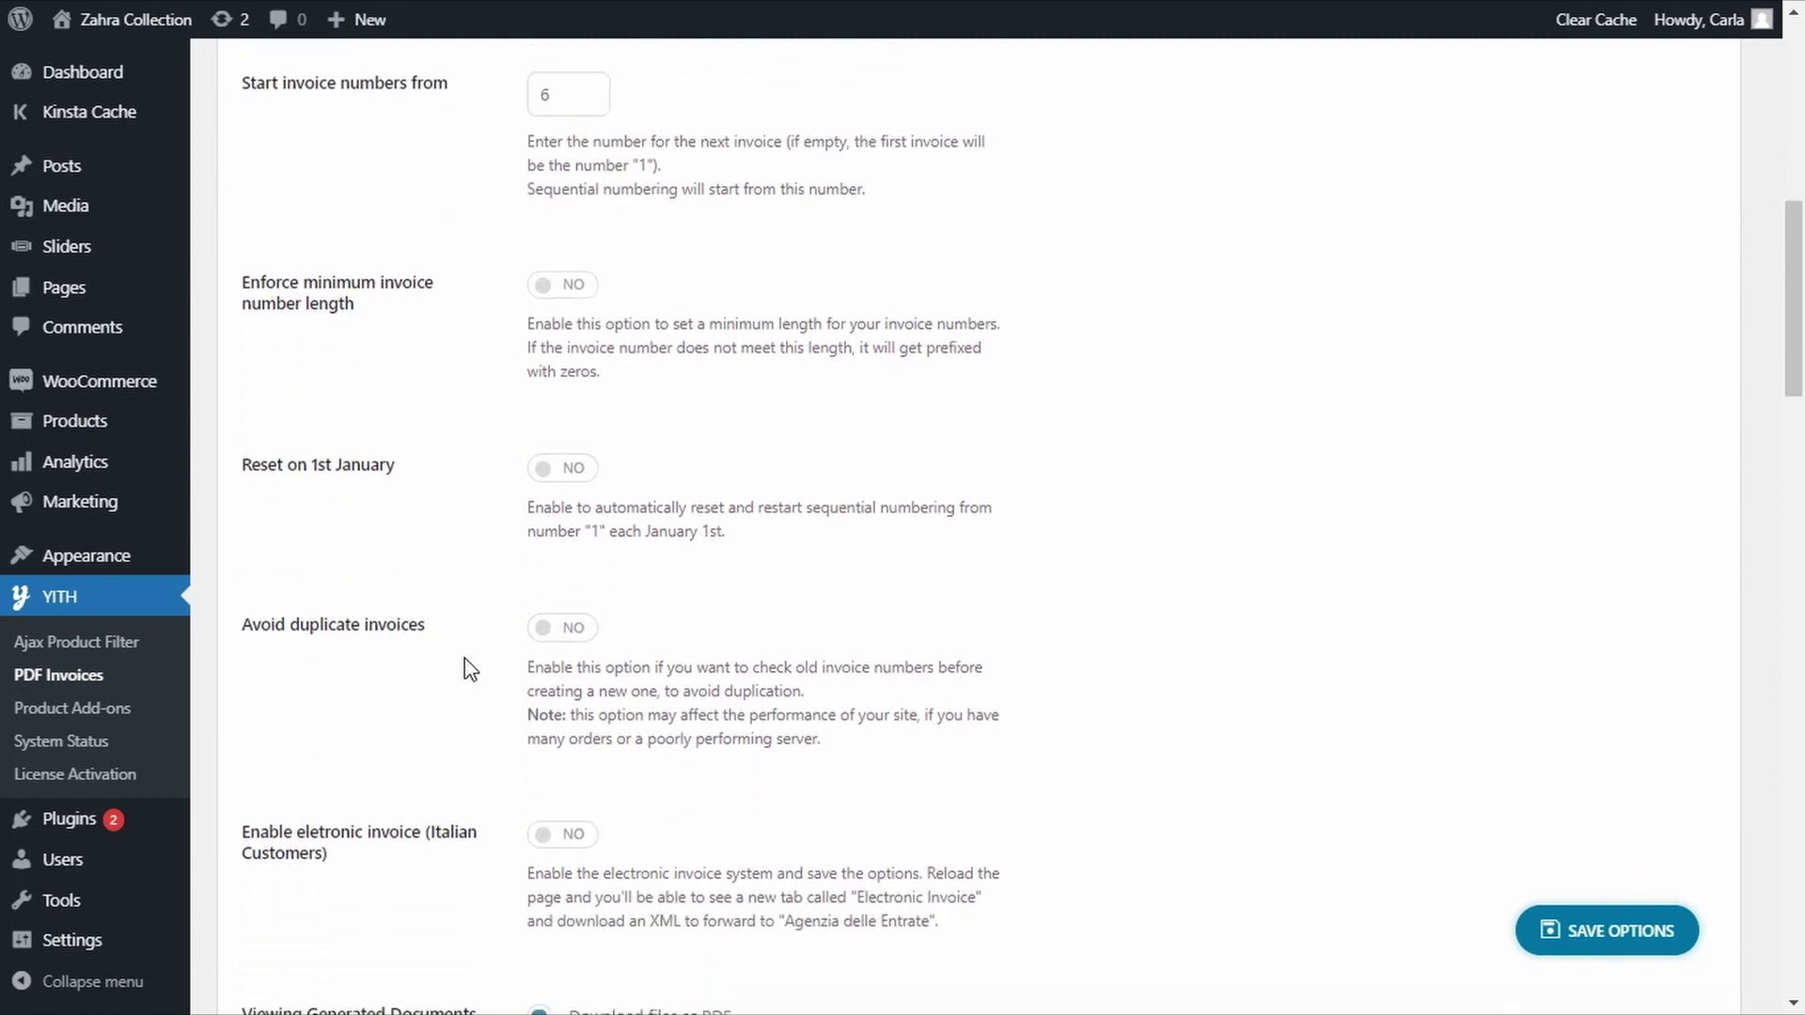
scroll(470, 669, down, 2)
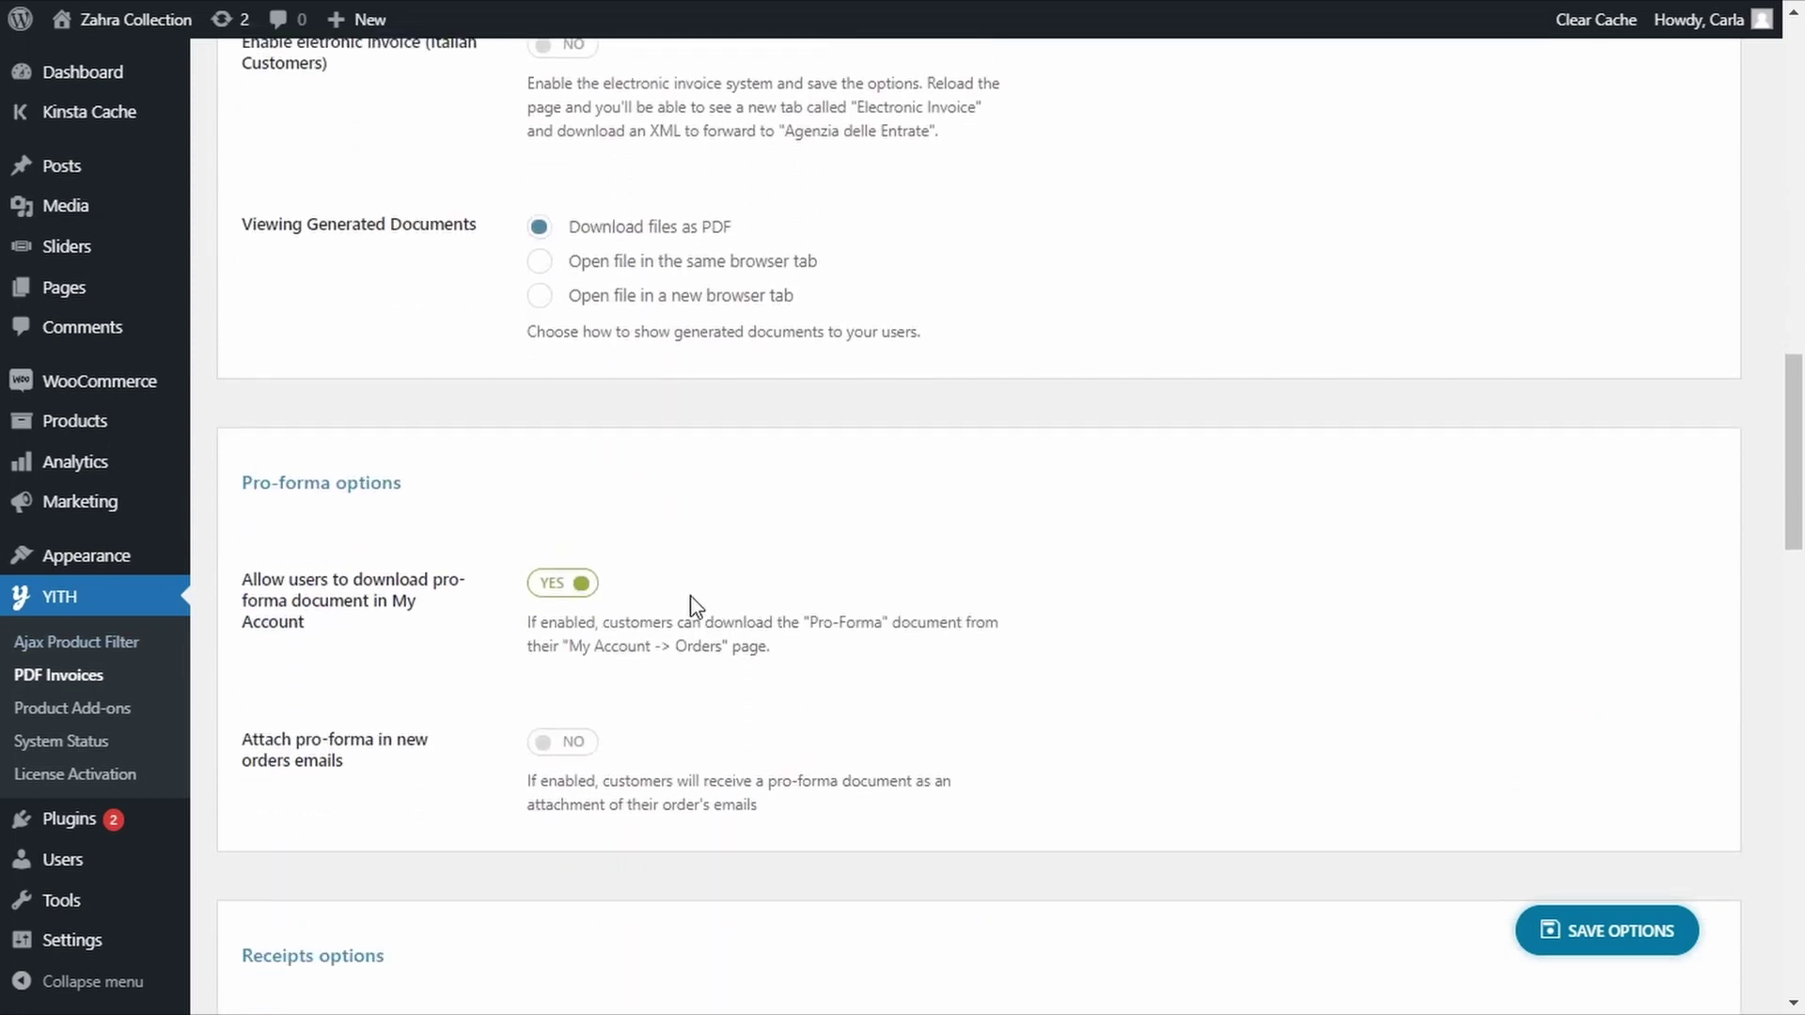
scroll(459, 694, down, 2)
scroll(459, 694, down, 1)
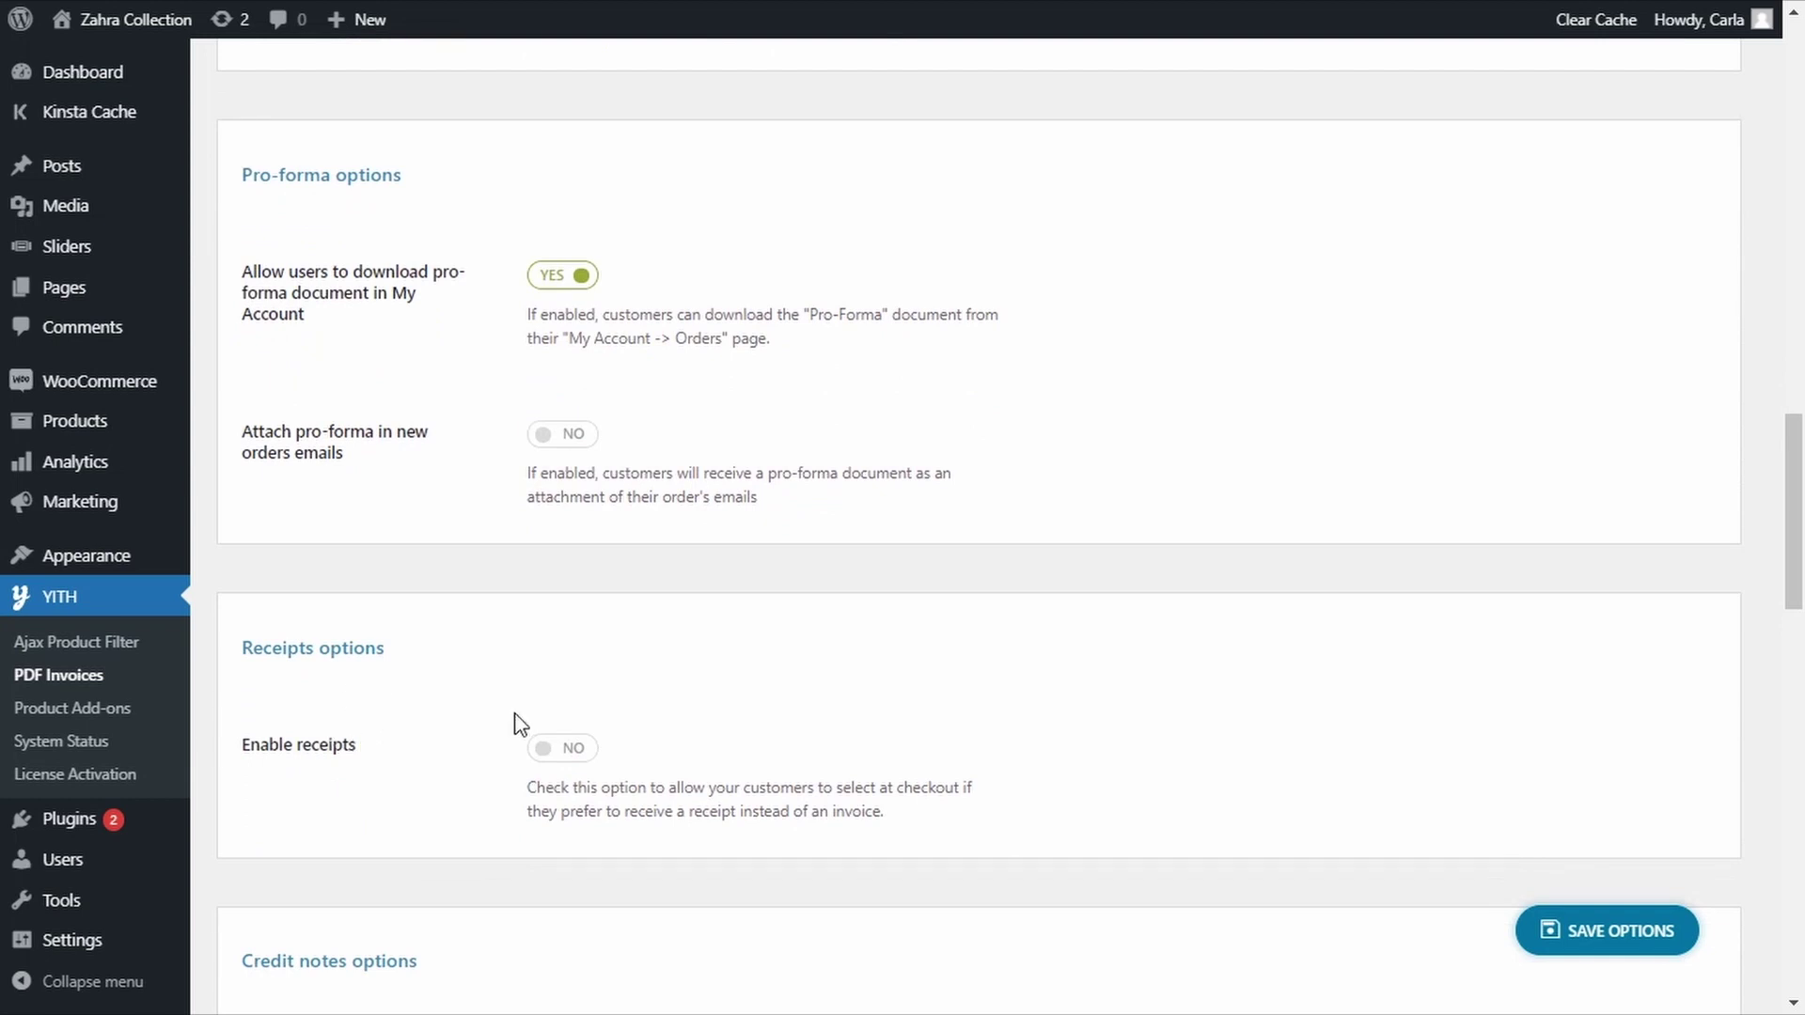
scroll(504, 725, down, 2)
scroll(504, 714, down, 2)
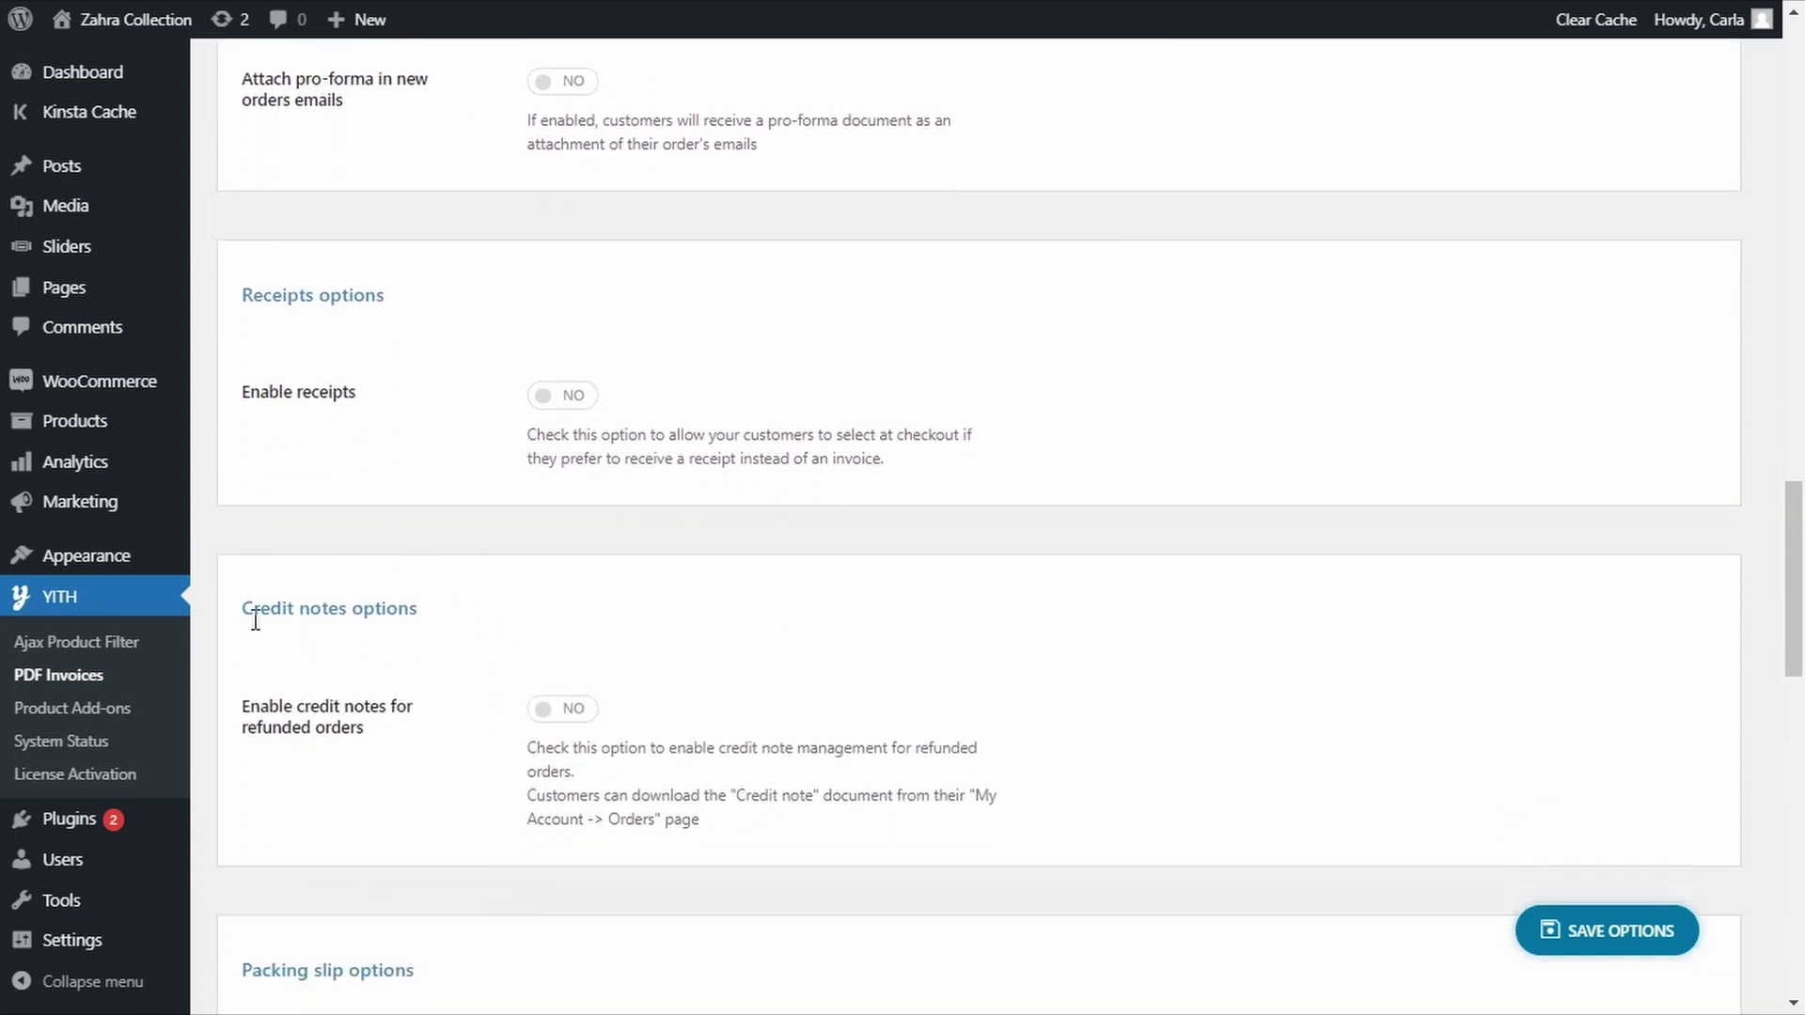
scroll(672, 747, down, 2)
scroll(737, 749, down, 5)
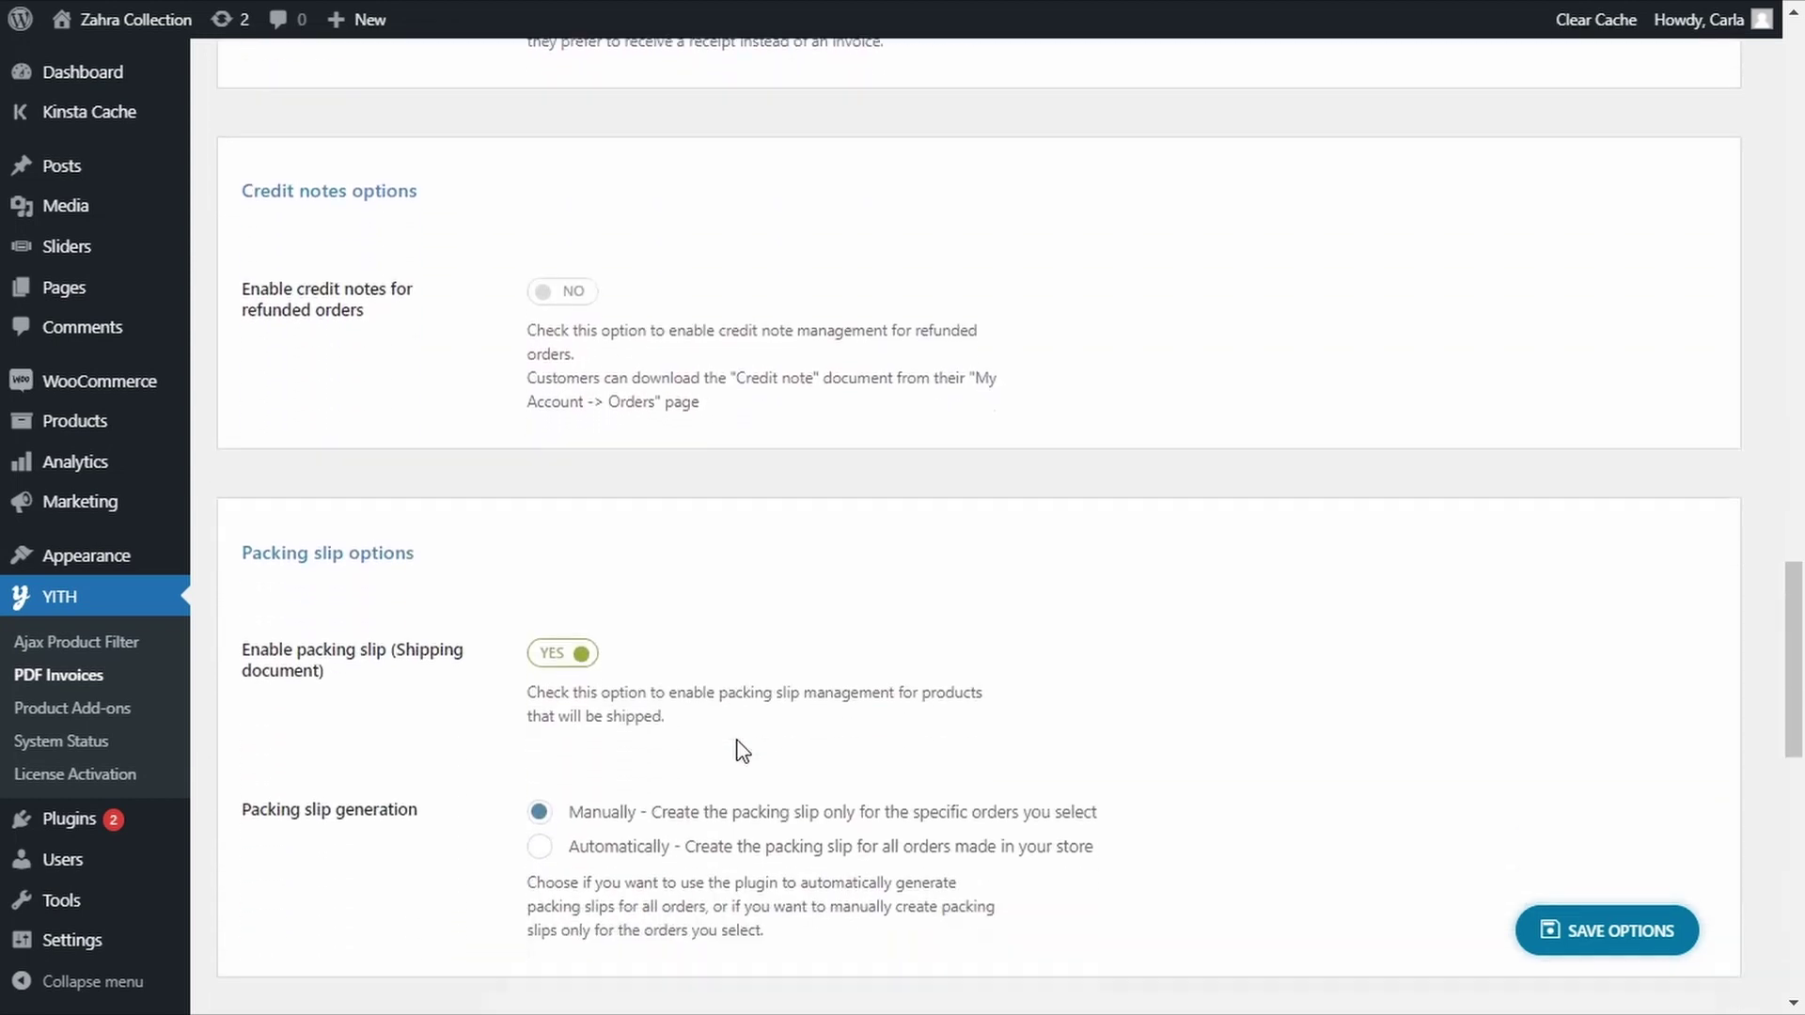
scroll(737, 750, down, 1)
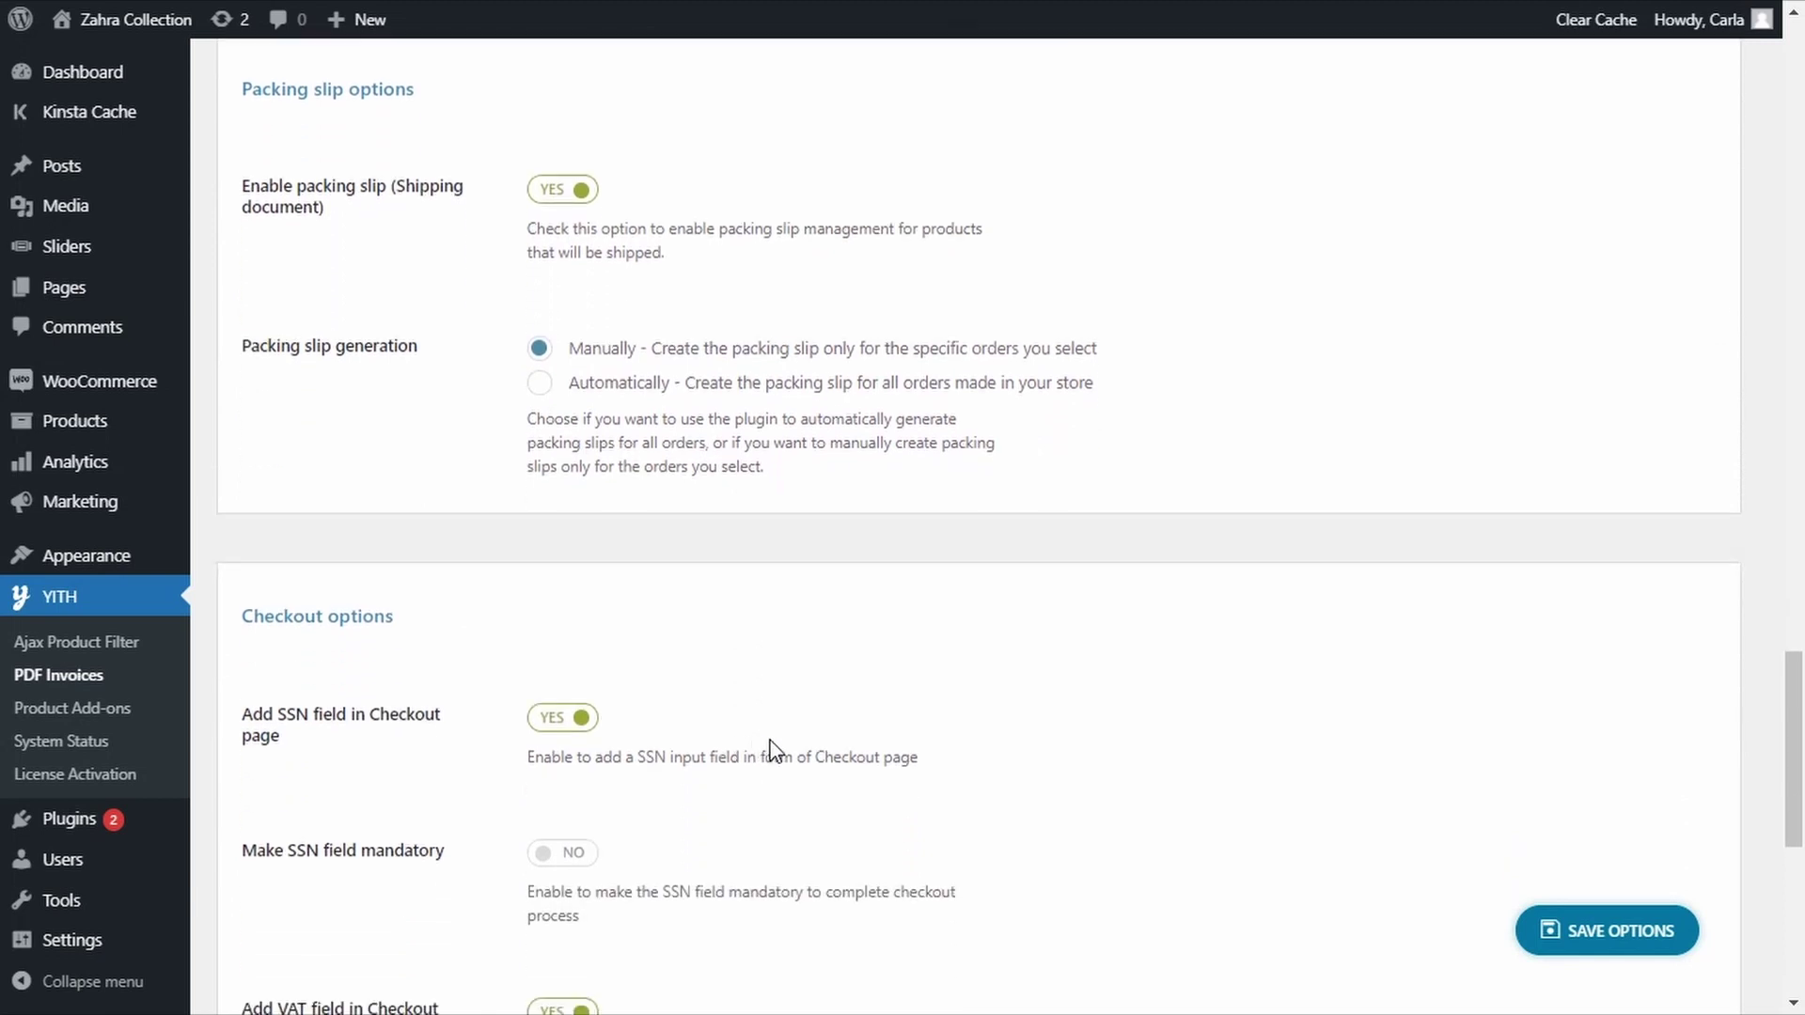
Save the general options and return to the start of the settings page.
click(1611, 940)
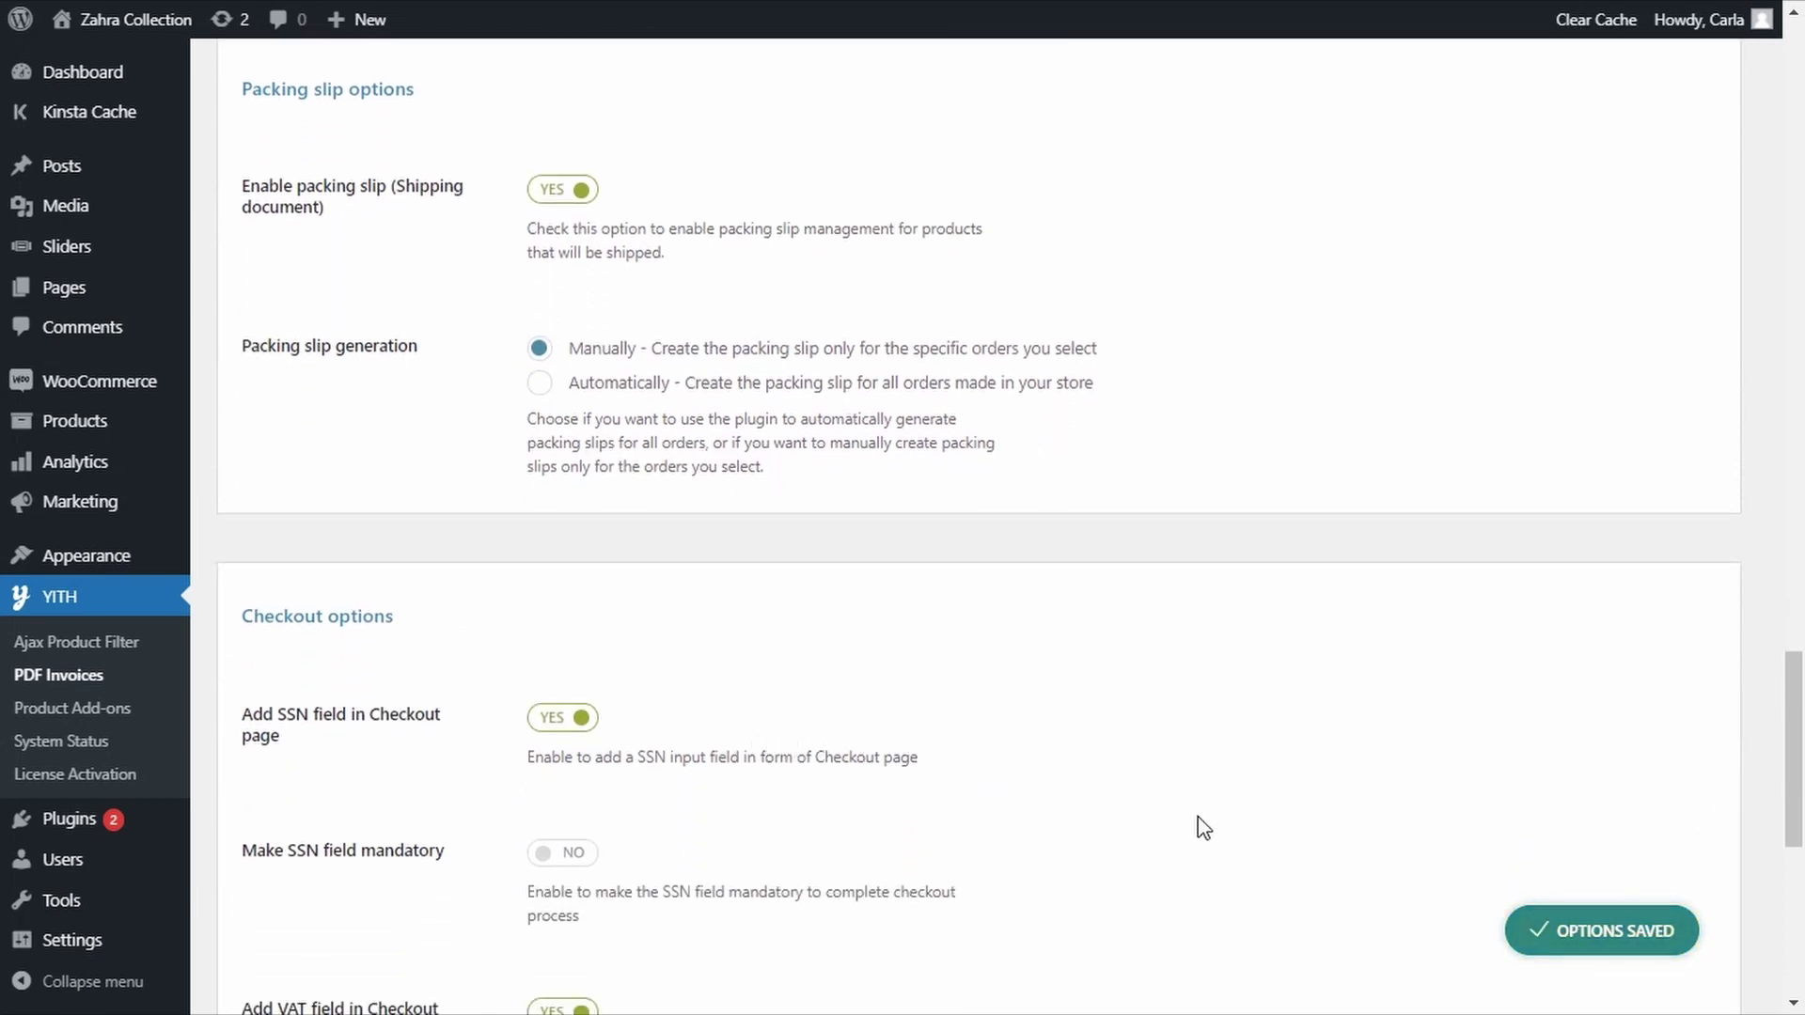
scroll(1198, 816, up, 15)
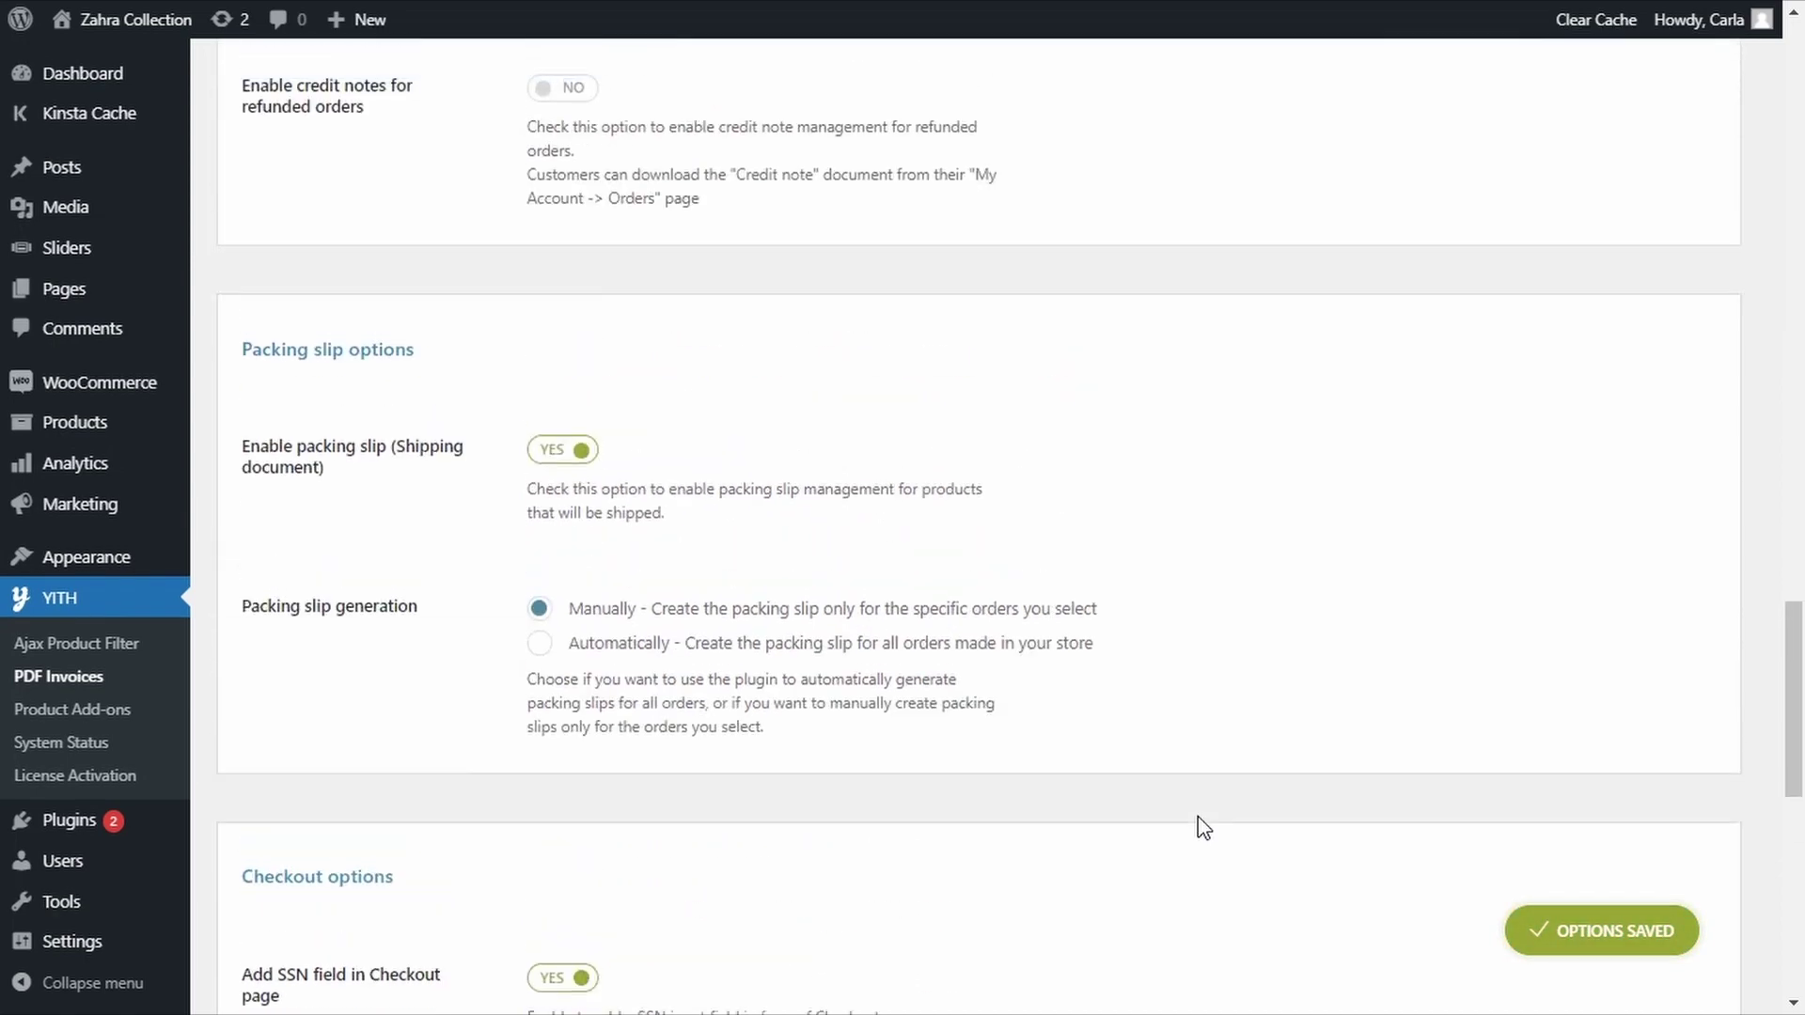
scroll(1197, 827, up, 20)
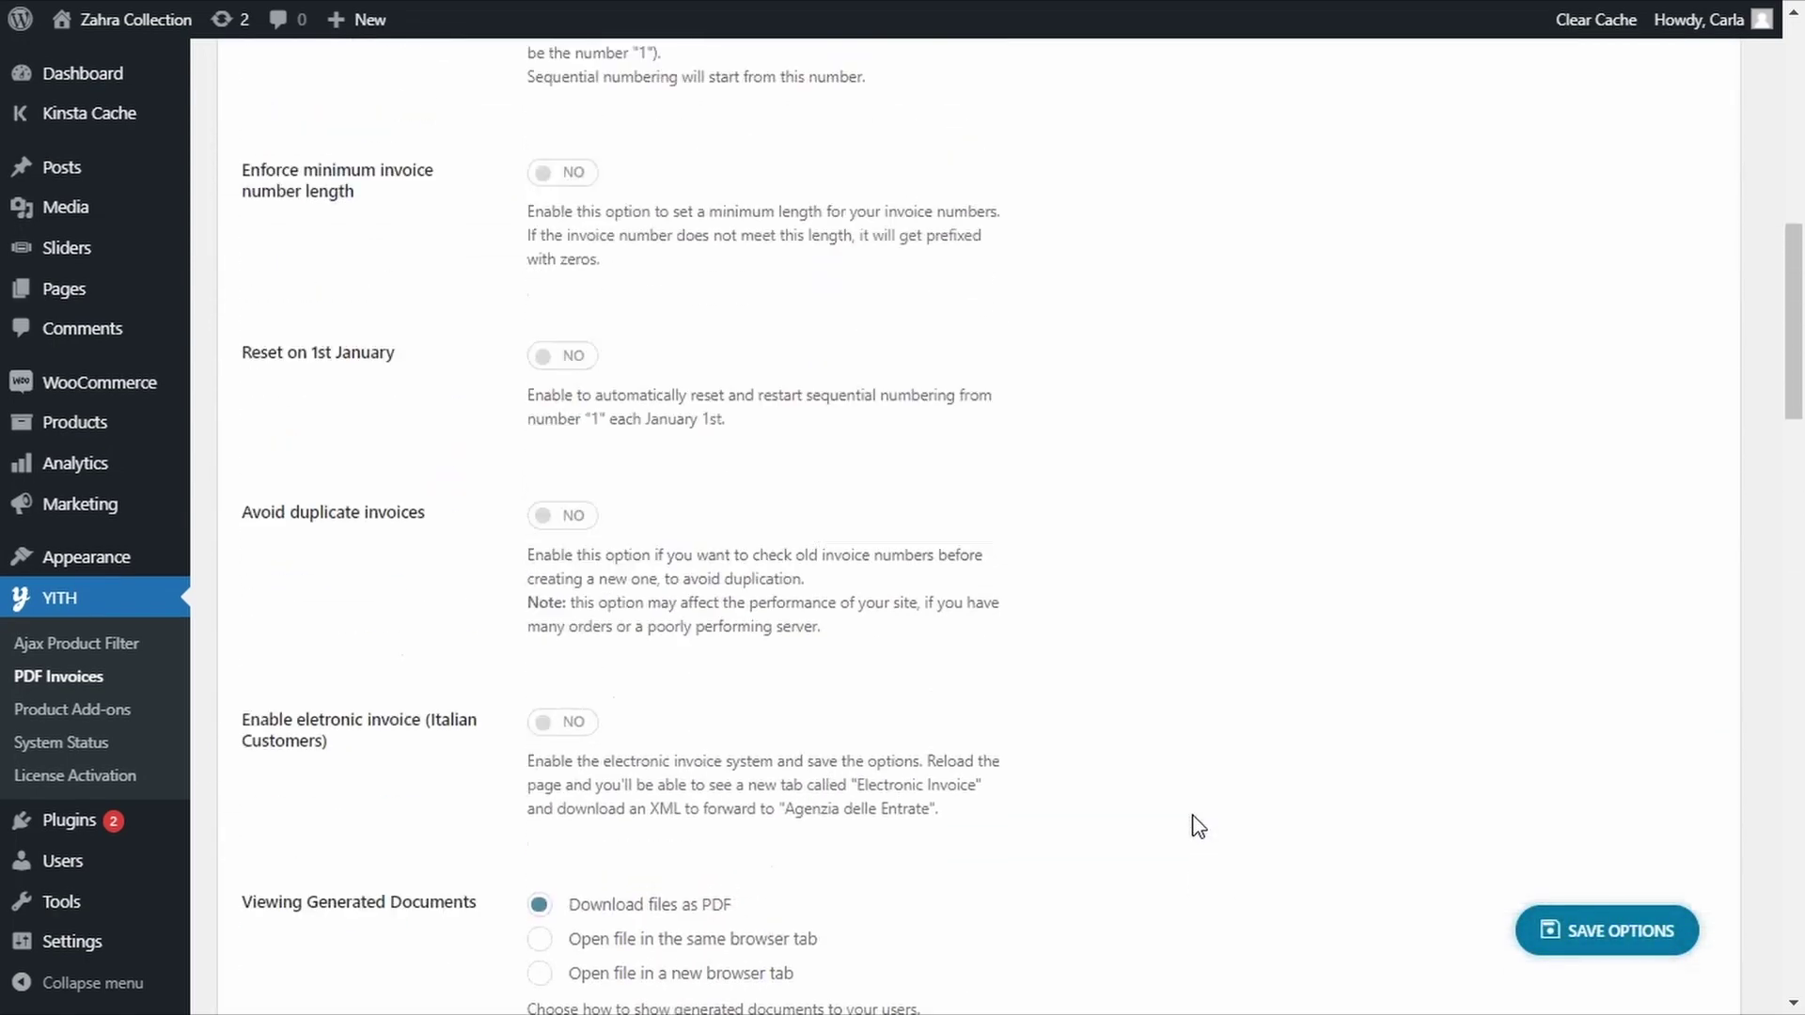
scroll(1194, 826, up, 1)
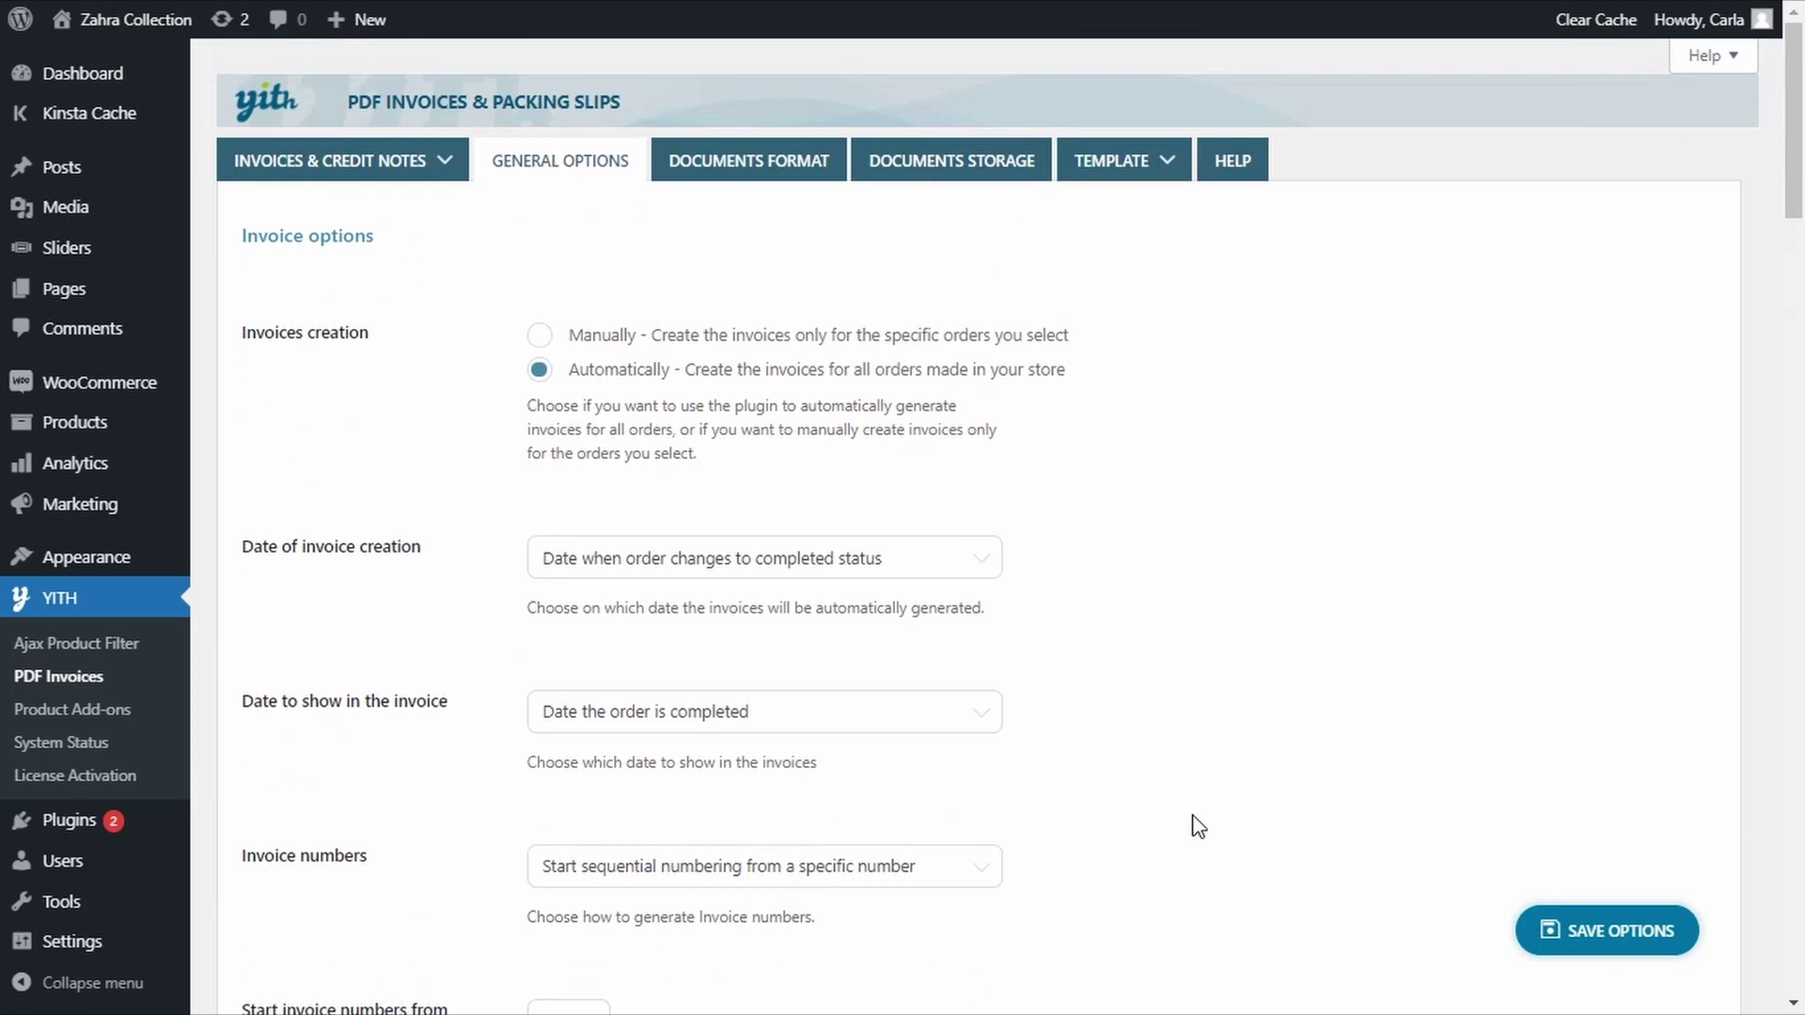
In the documents format settings, choose d/m/Y as the date format for all documents.
click(720, 168)
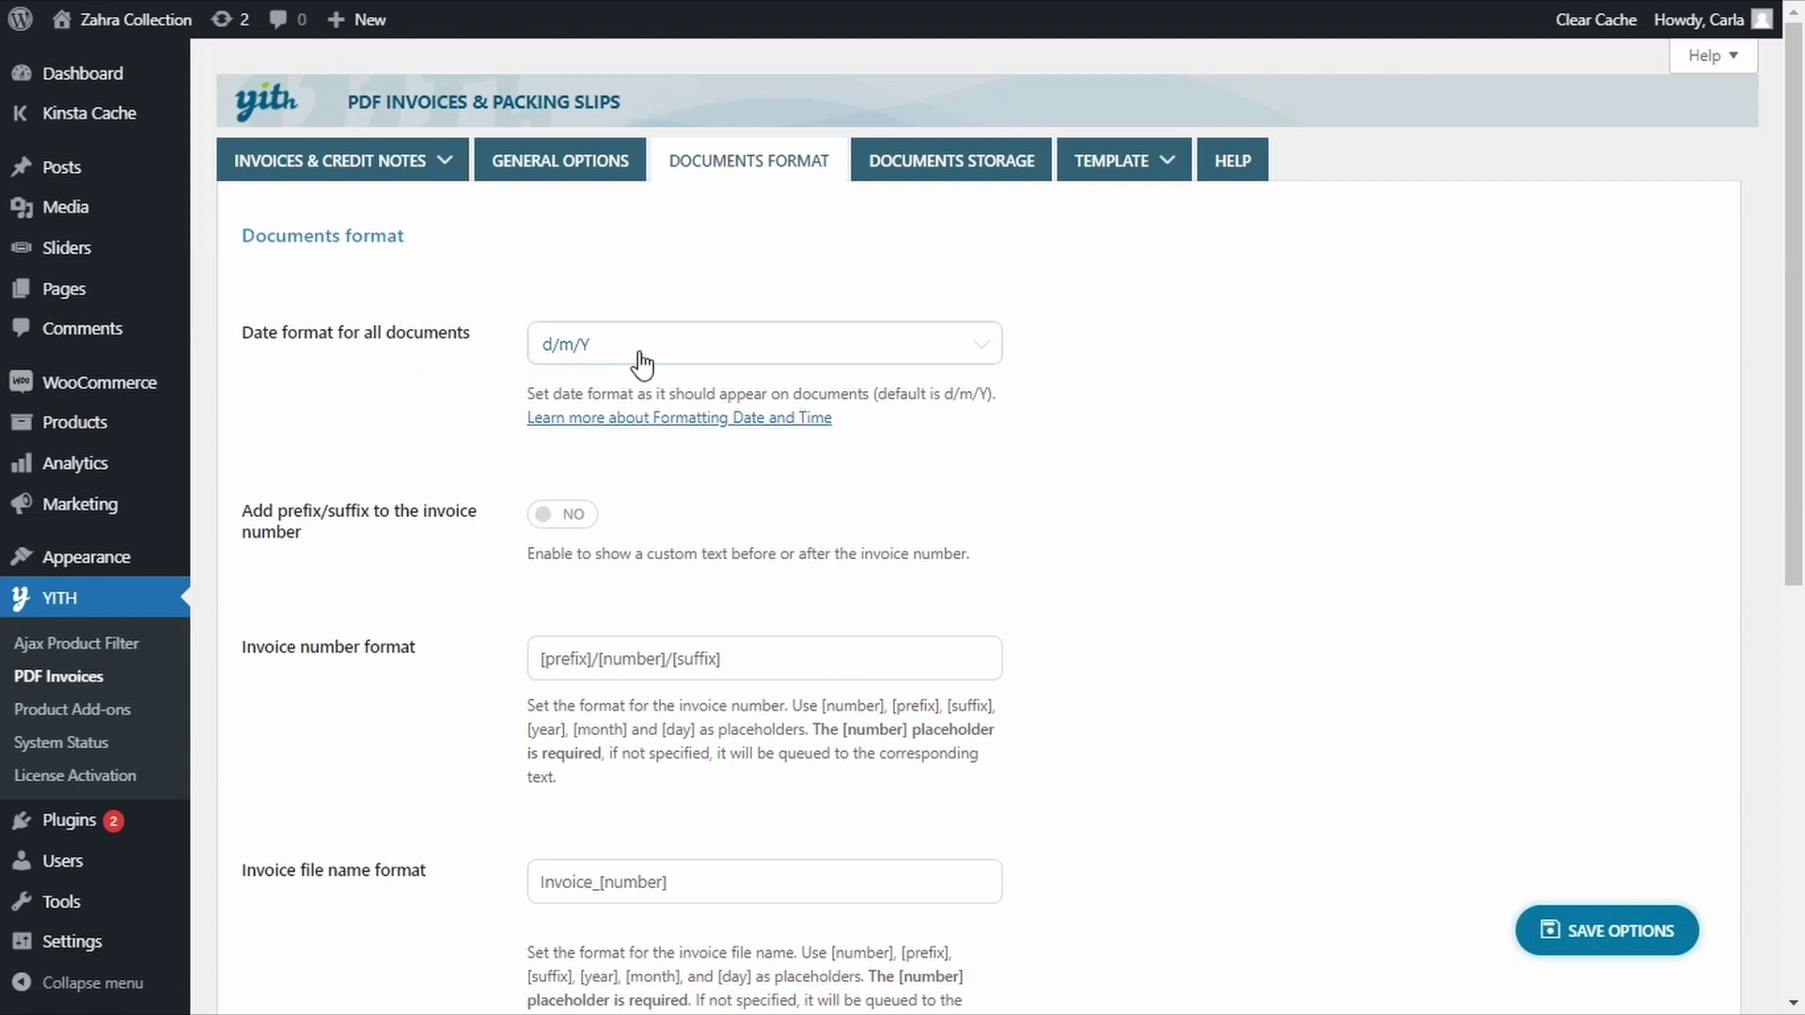
click(981, 353)
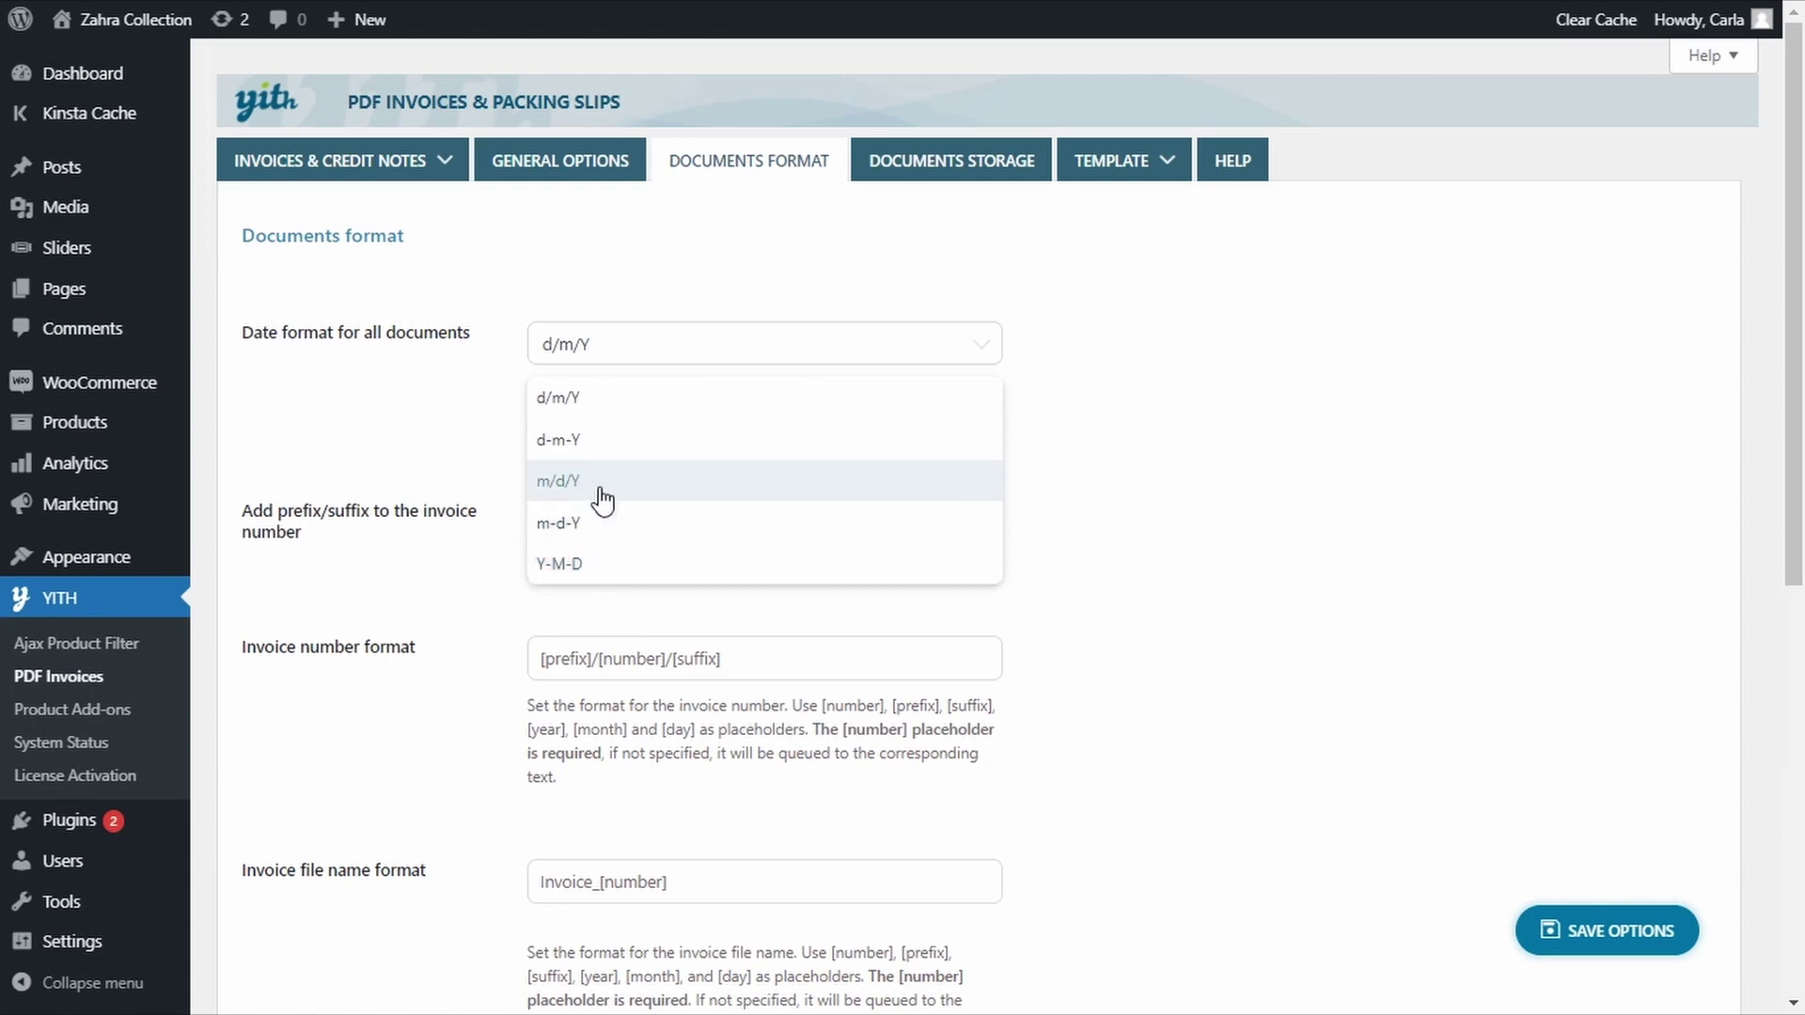
click(584, 403)
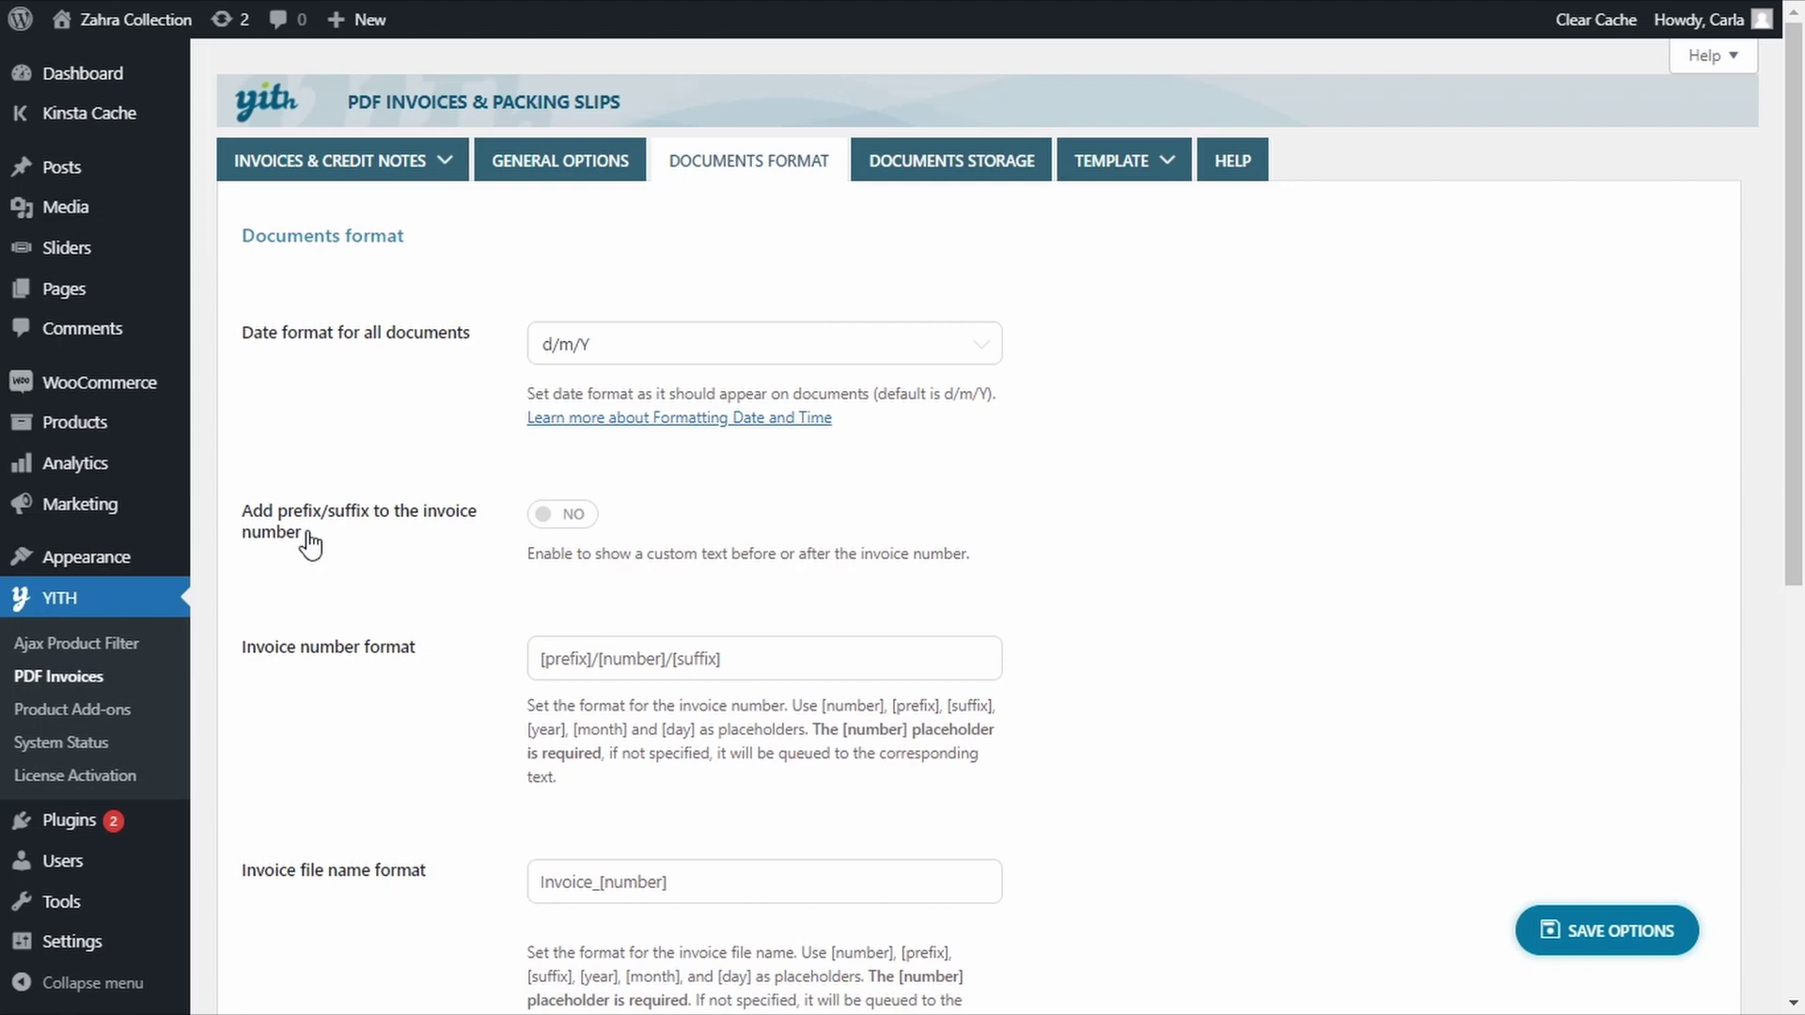
Enable a prefix/suffix for the invoice number, enter ZAHRA as the invoice prefix, and save the format options.
click(560, 517)
scroll(799, 522, down, 3)
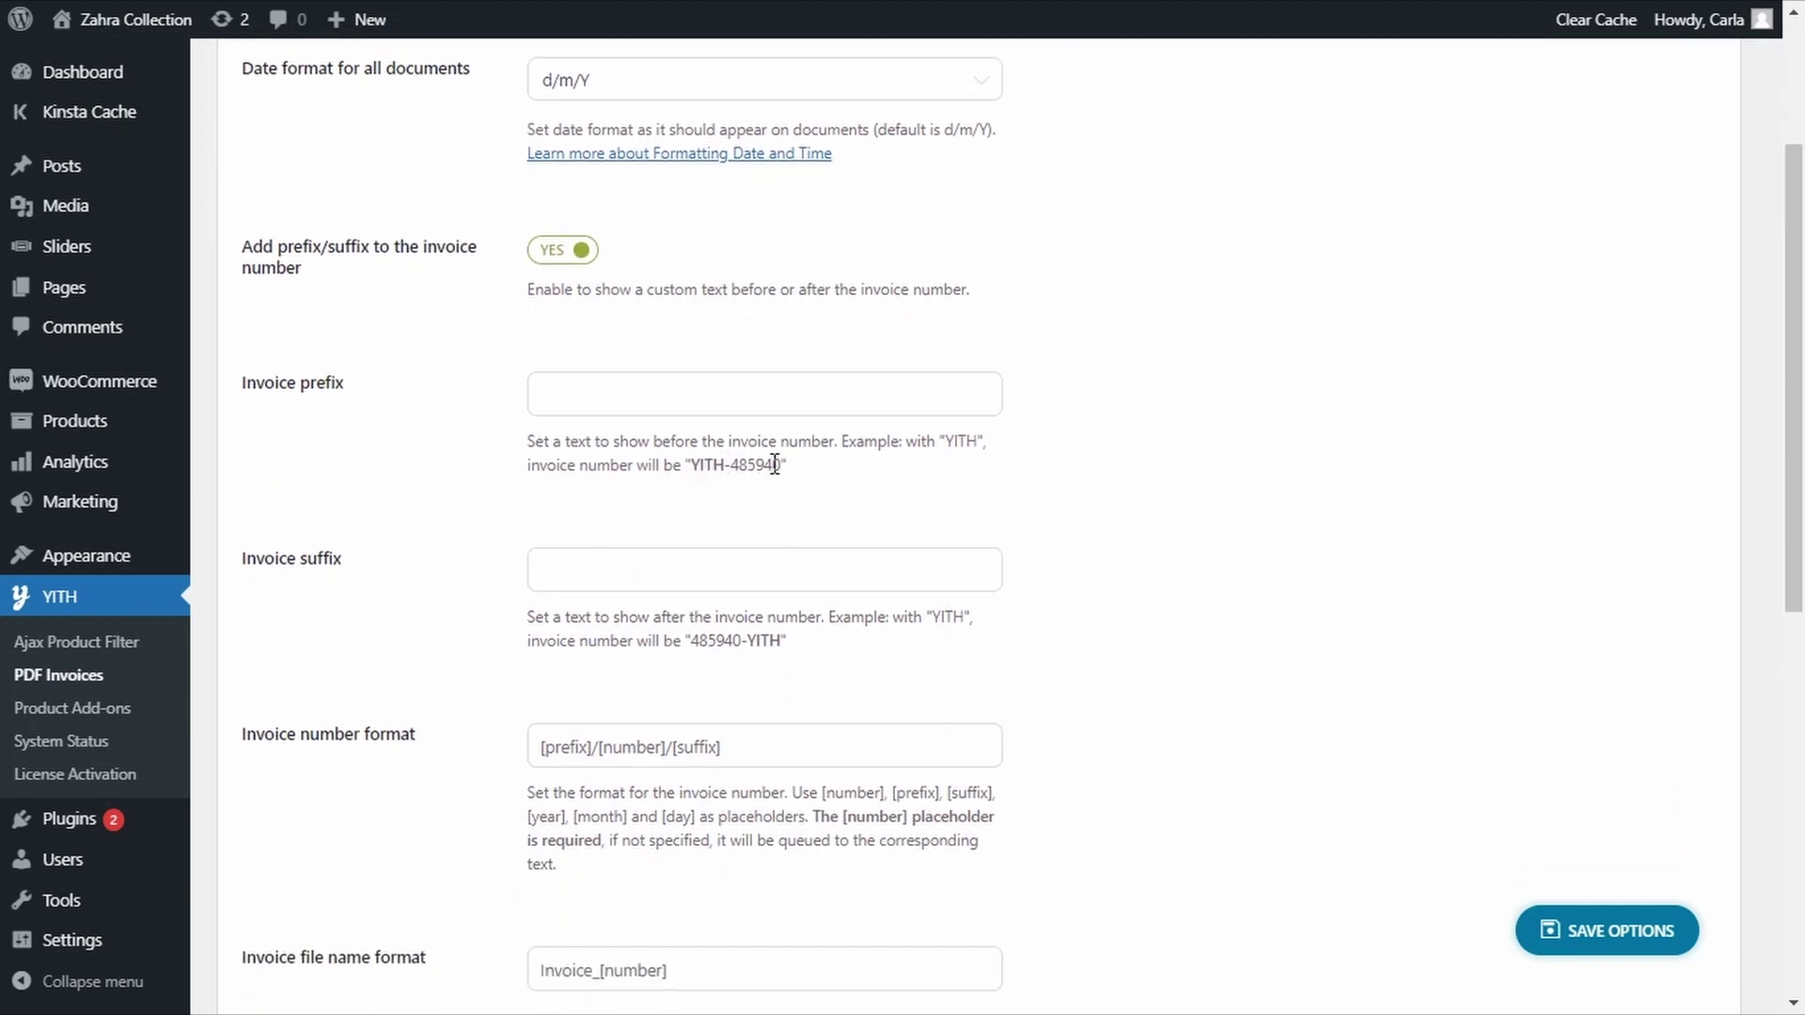
click(752, 406)
text(ZAHRA)
scroll(752, 405, down, 1)
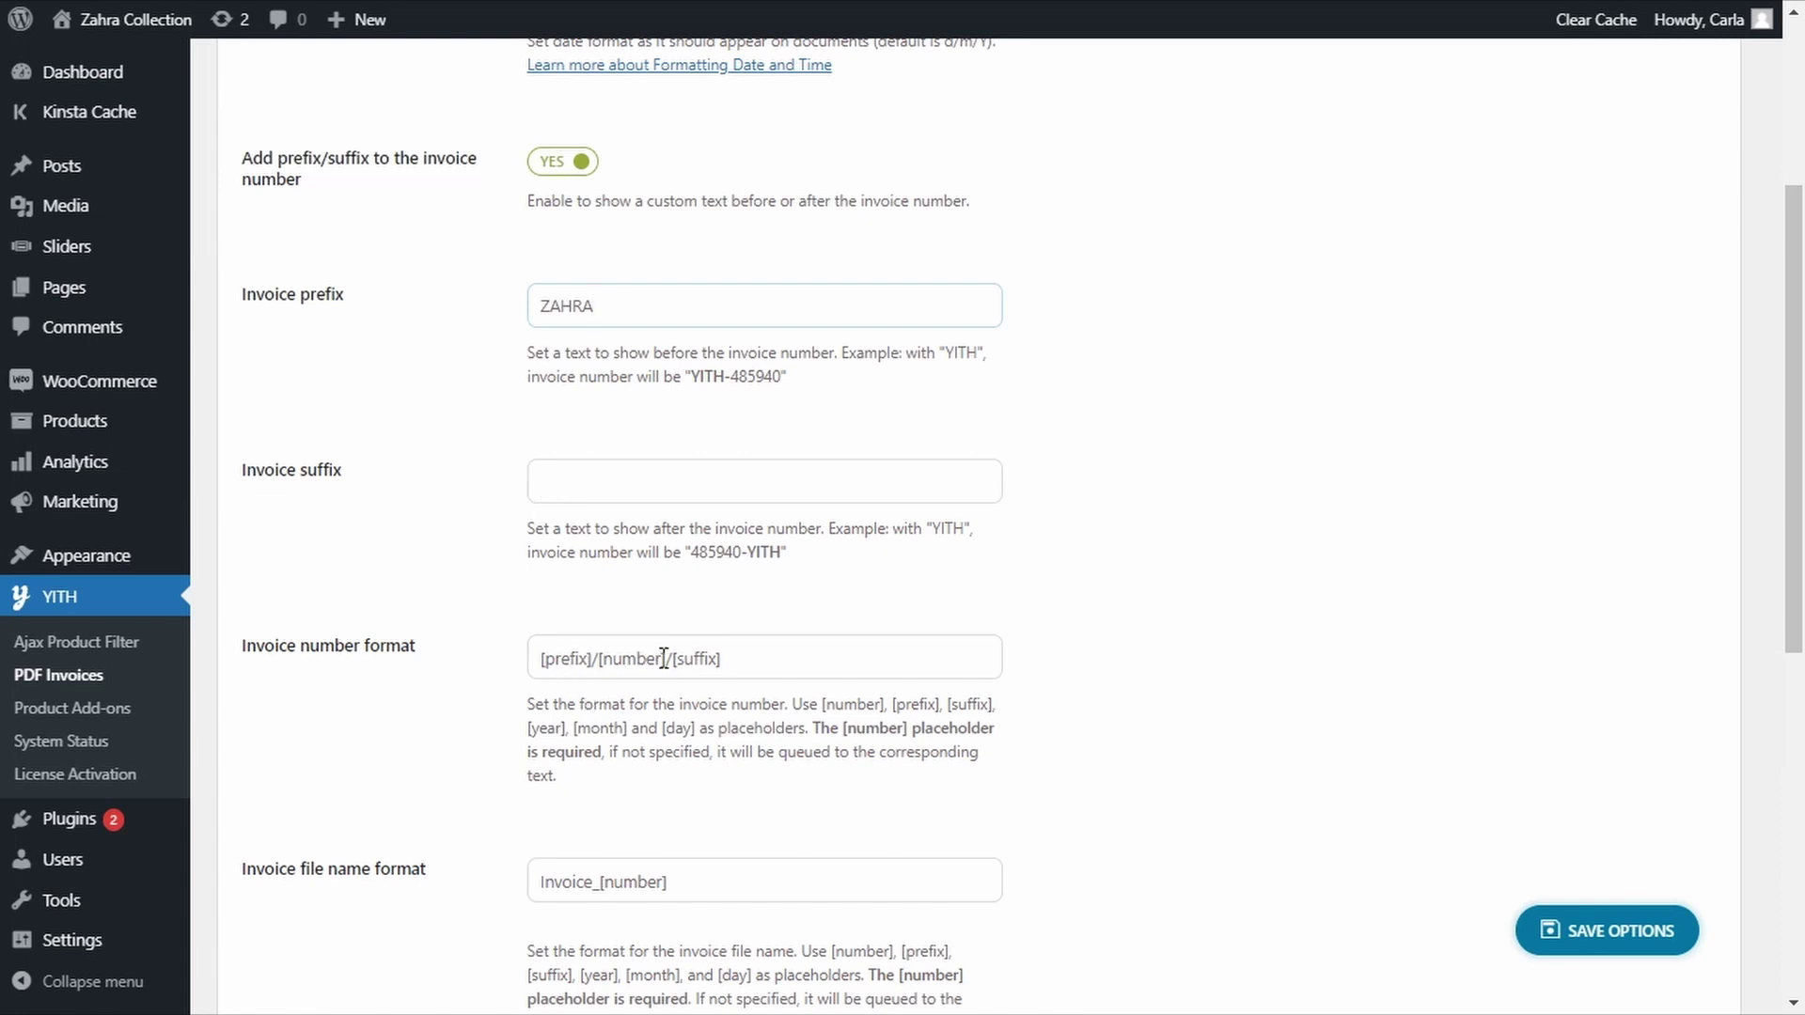
click(1598, 931)
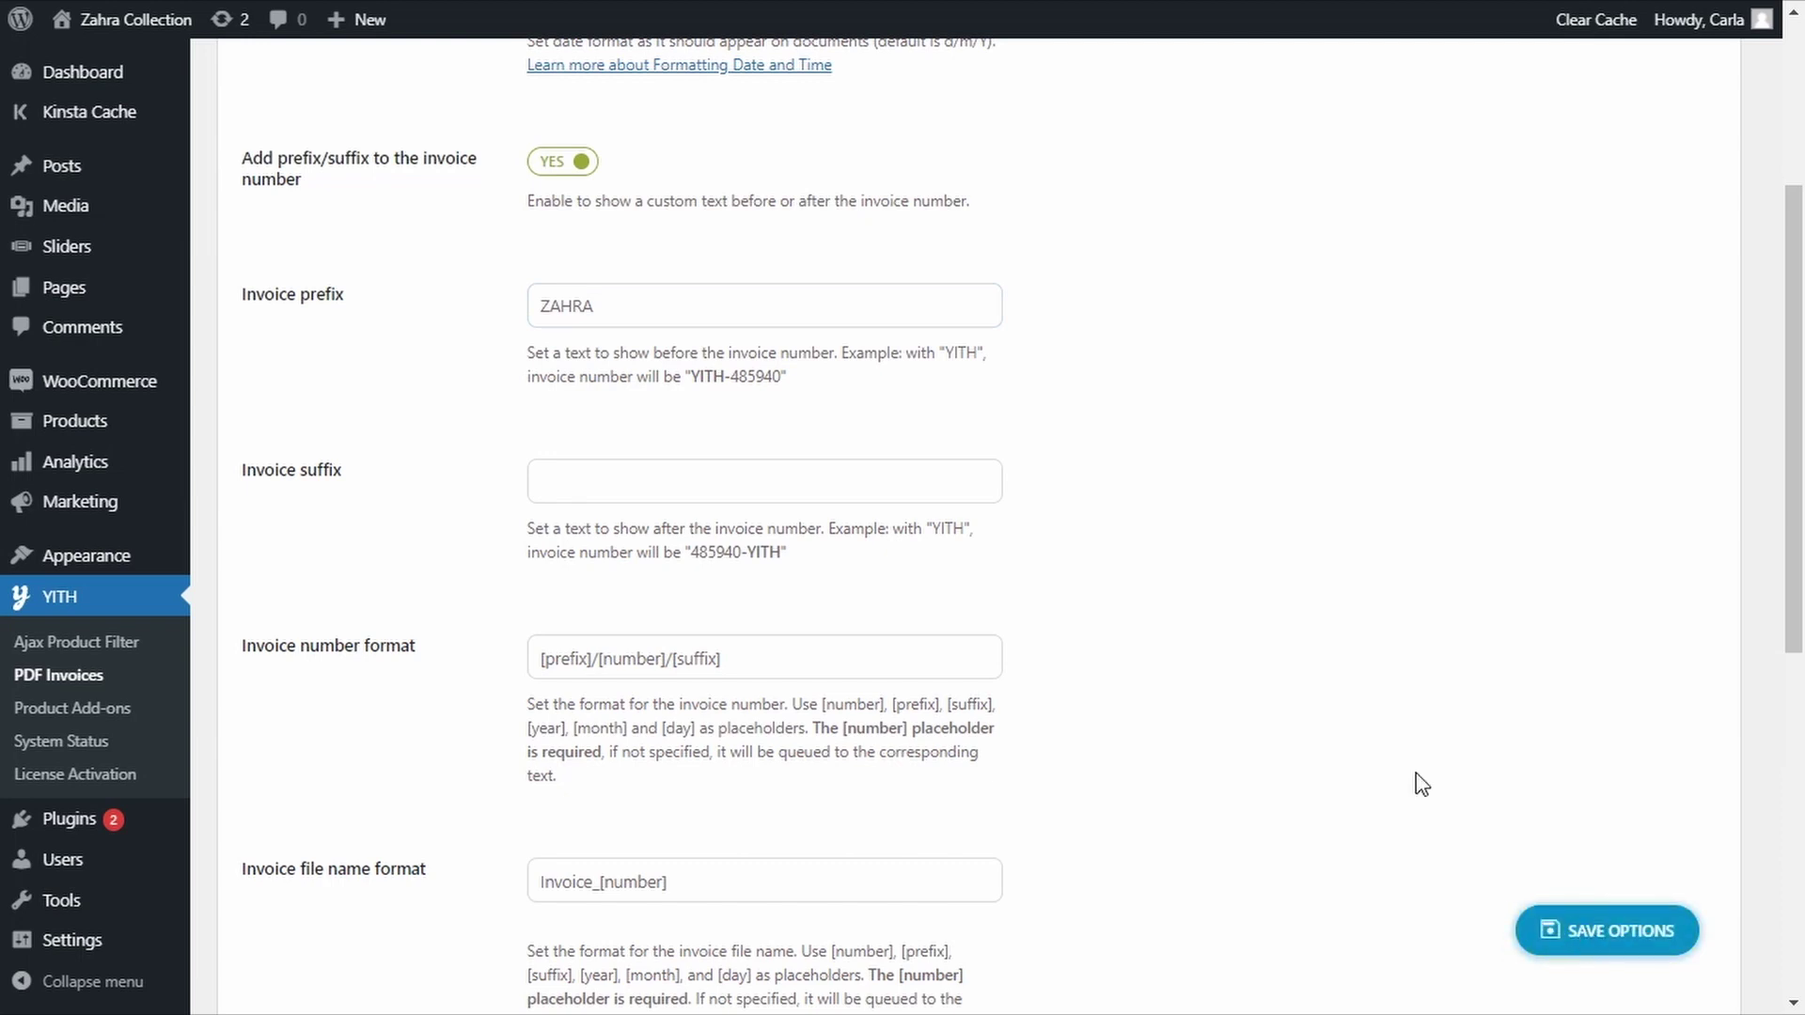
Open the documents storage settings and review the invoice sub-folder name and the root folder path.
scroll(1415, 782, up, 4)
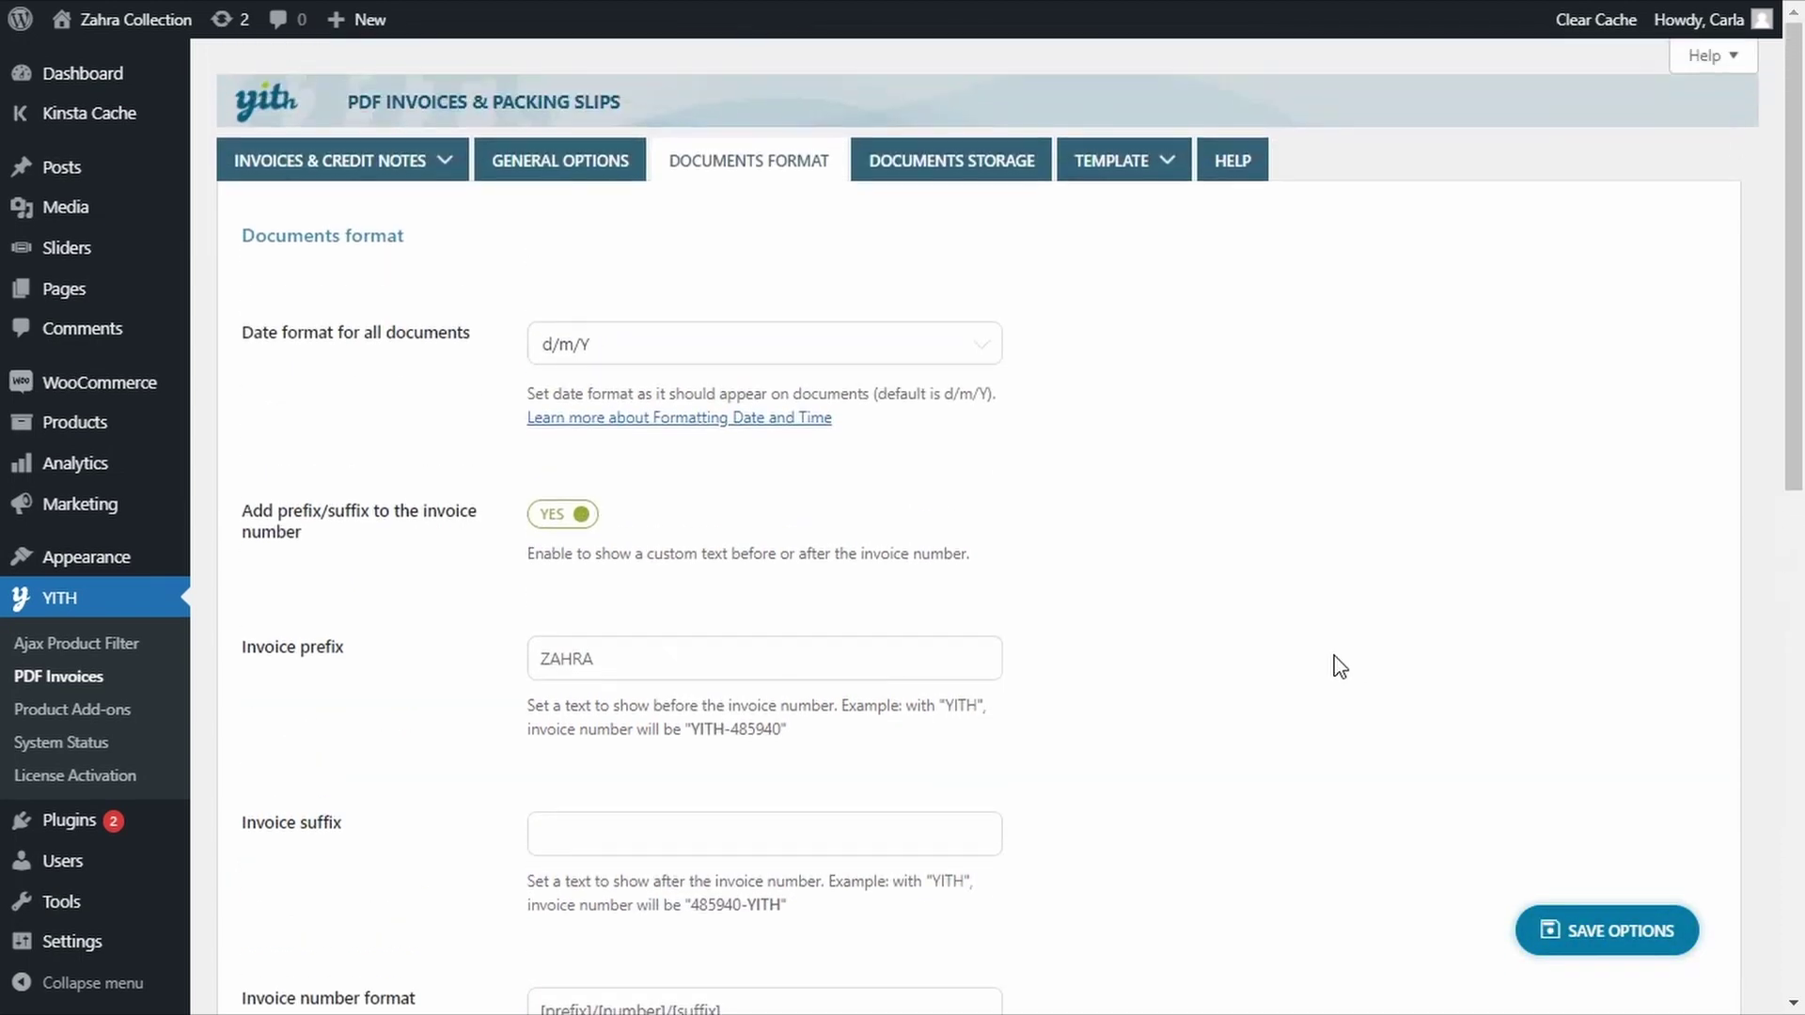
click(959, 168)
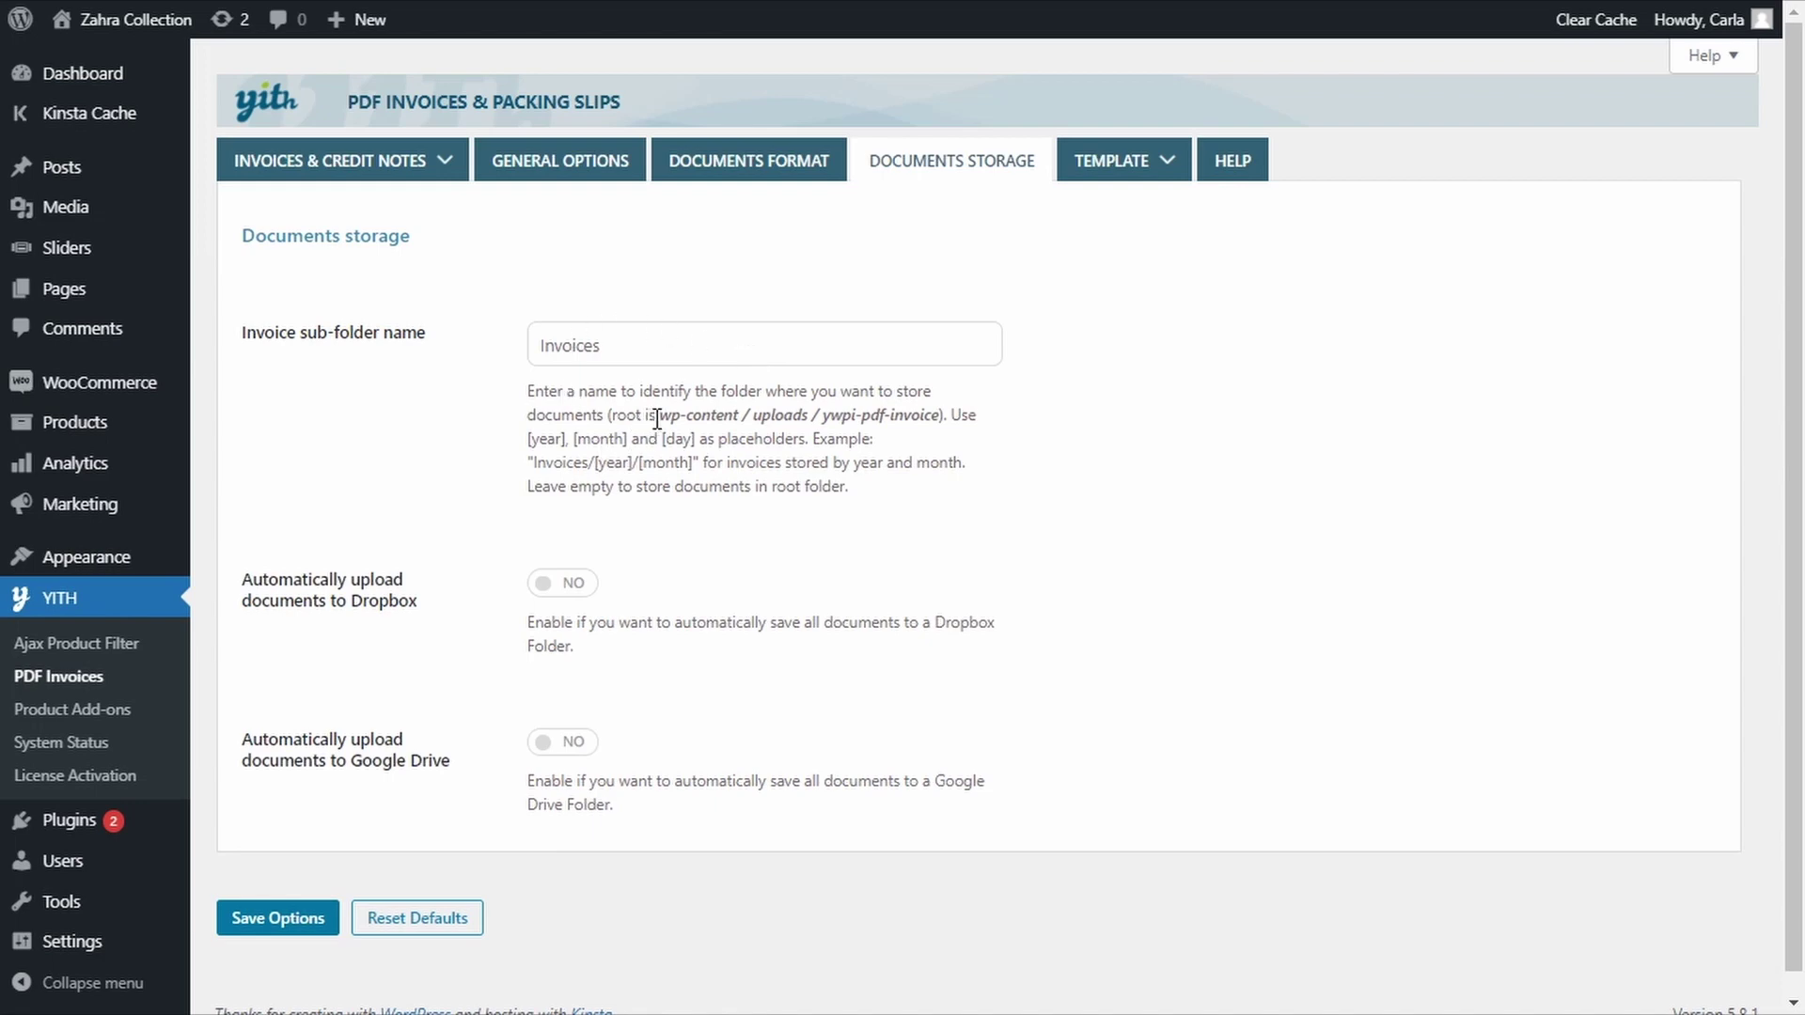
drag(662, 416, 941, 419)
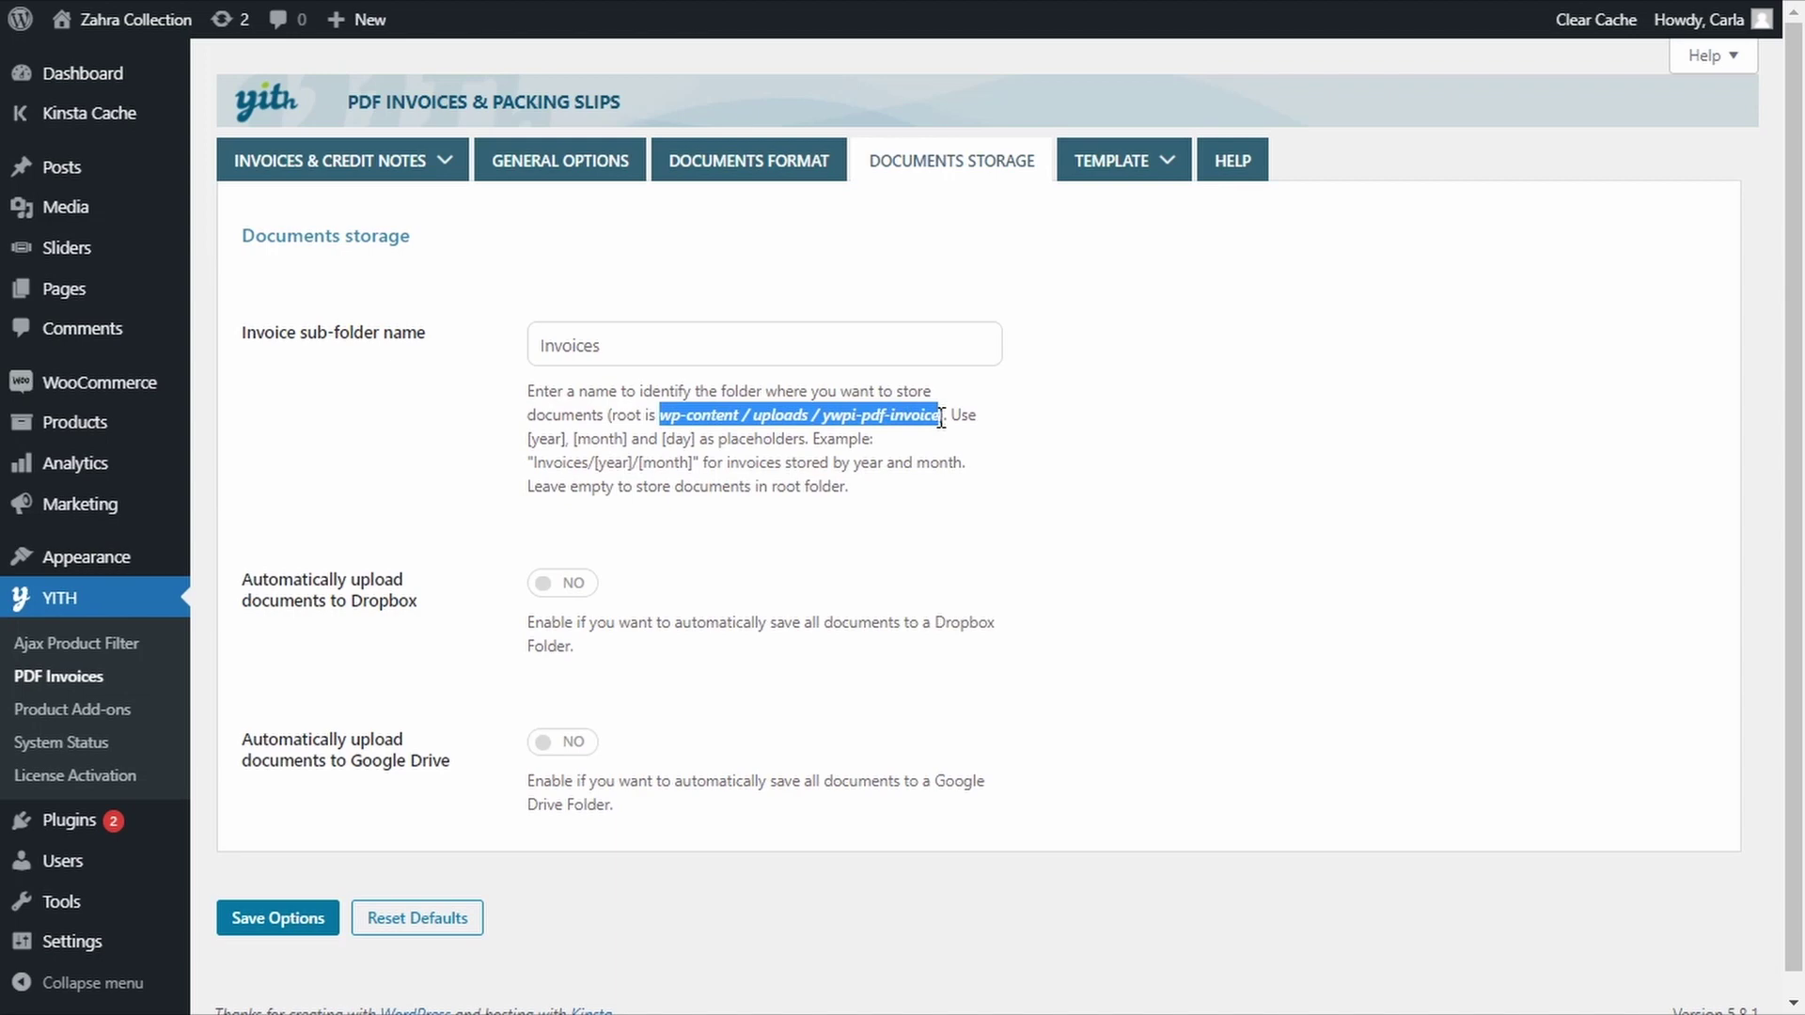
click(662, 346)
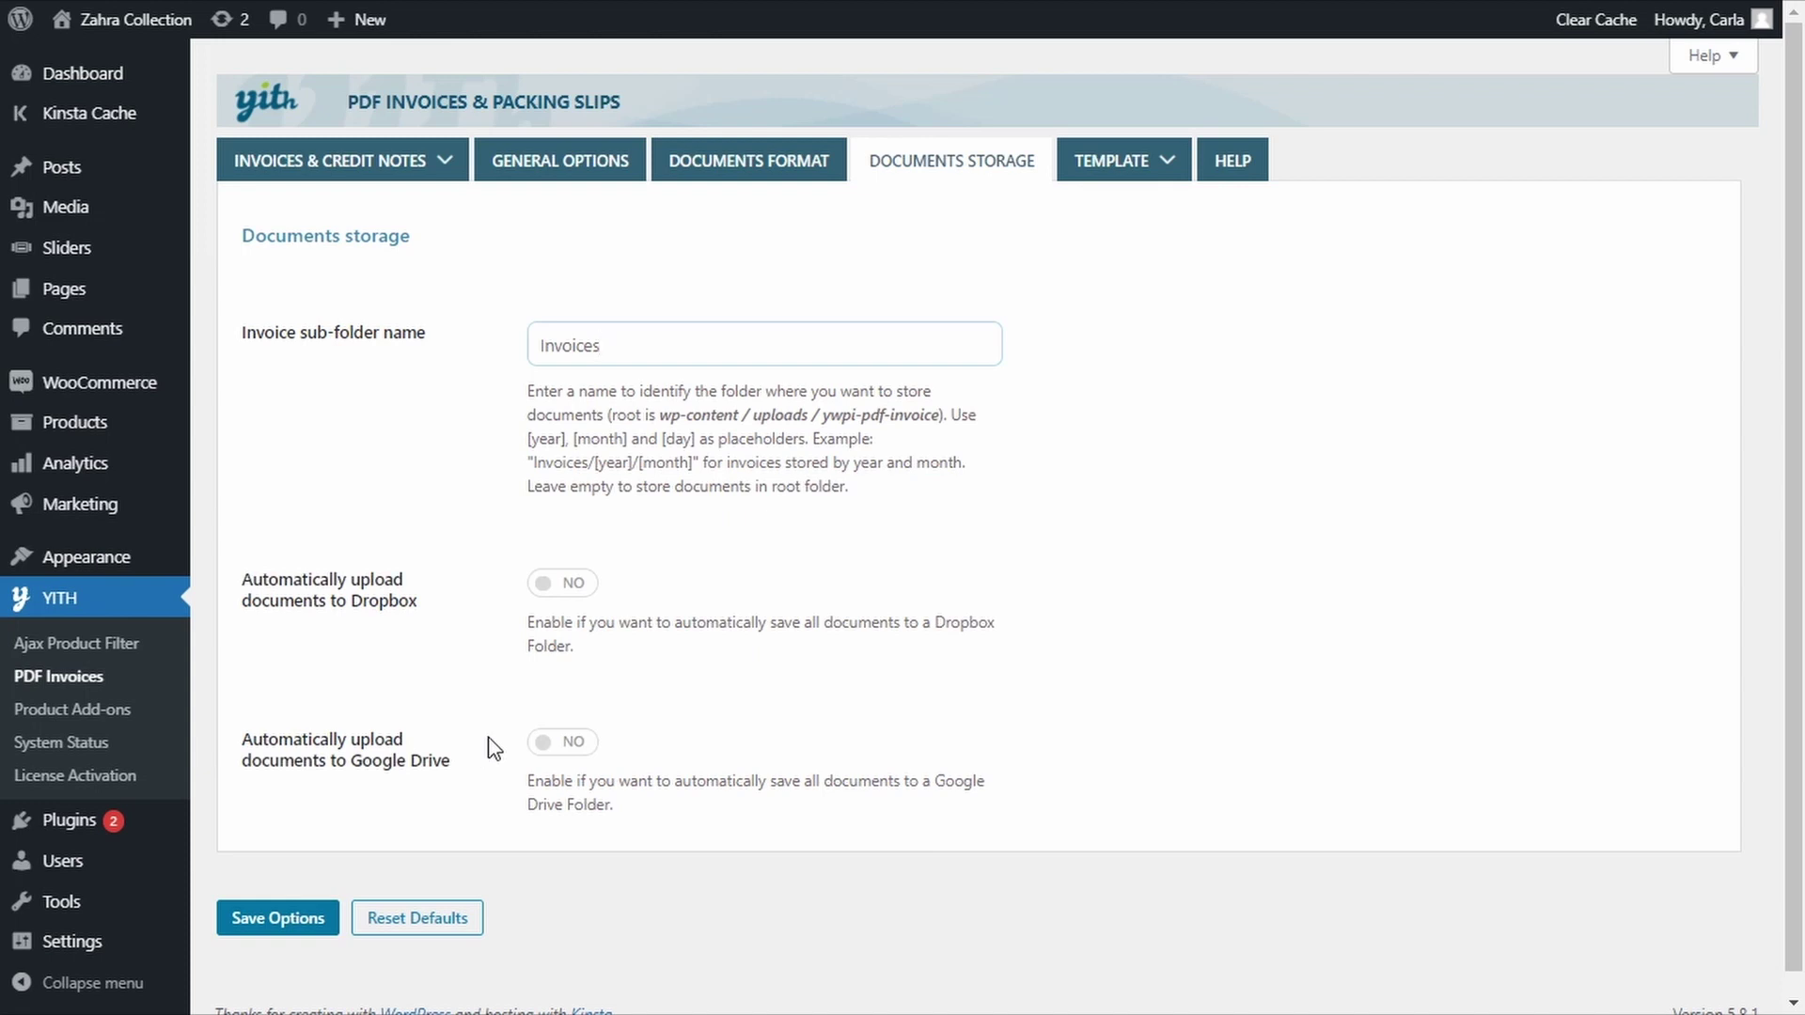
Enable automatic upload of documents to Google Drive and review the folder name and Google Drive credential fields.
click(544, 746)
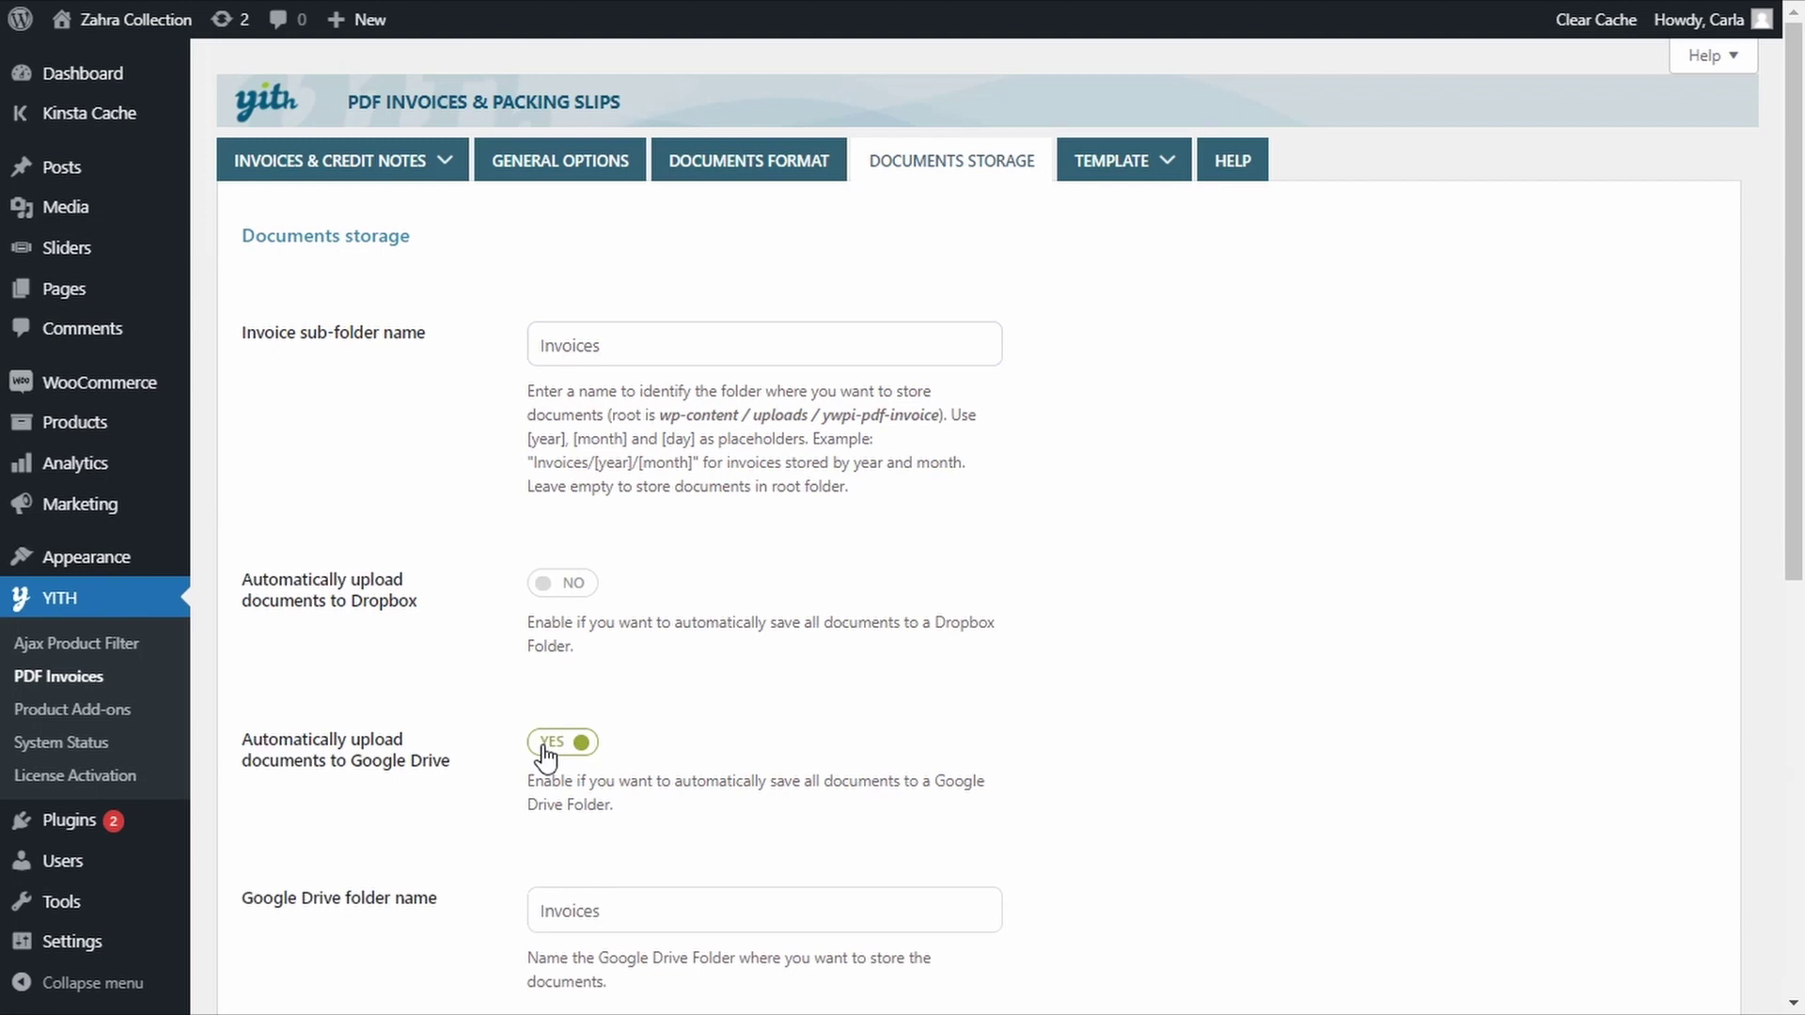
scroll(545, 752, down, 4)
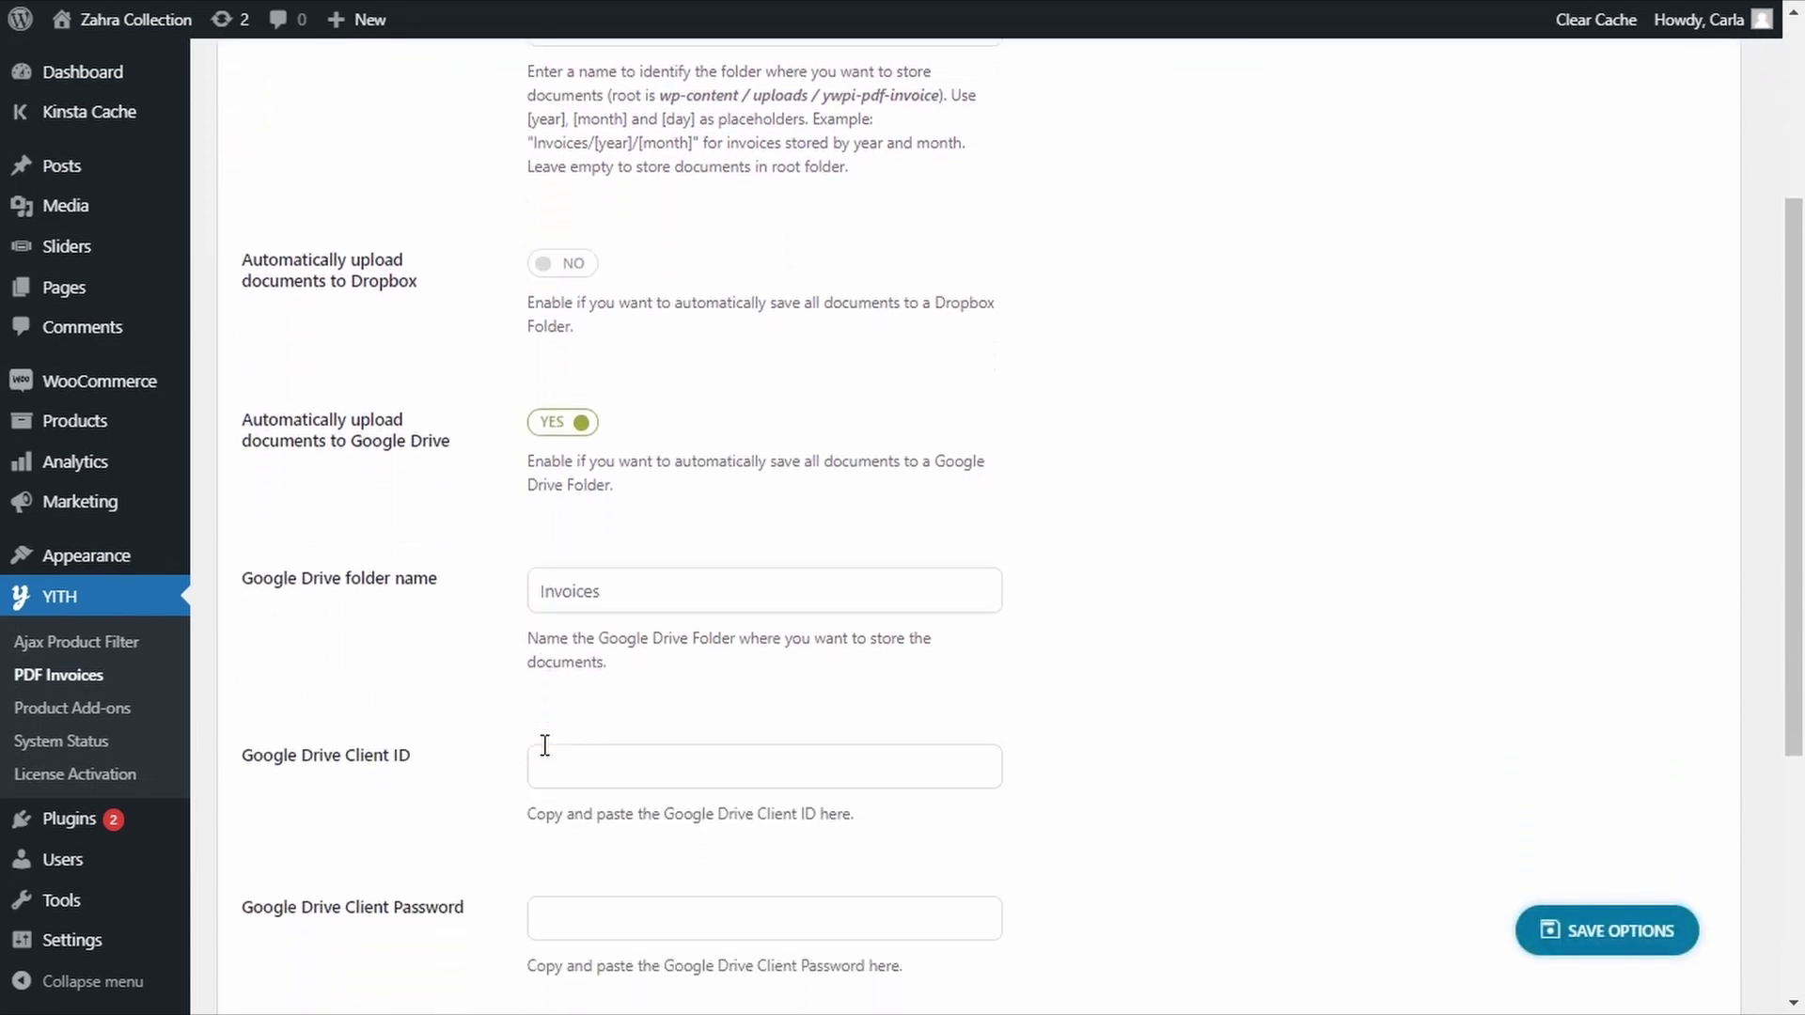
scroll(545, 745, down, 3)
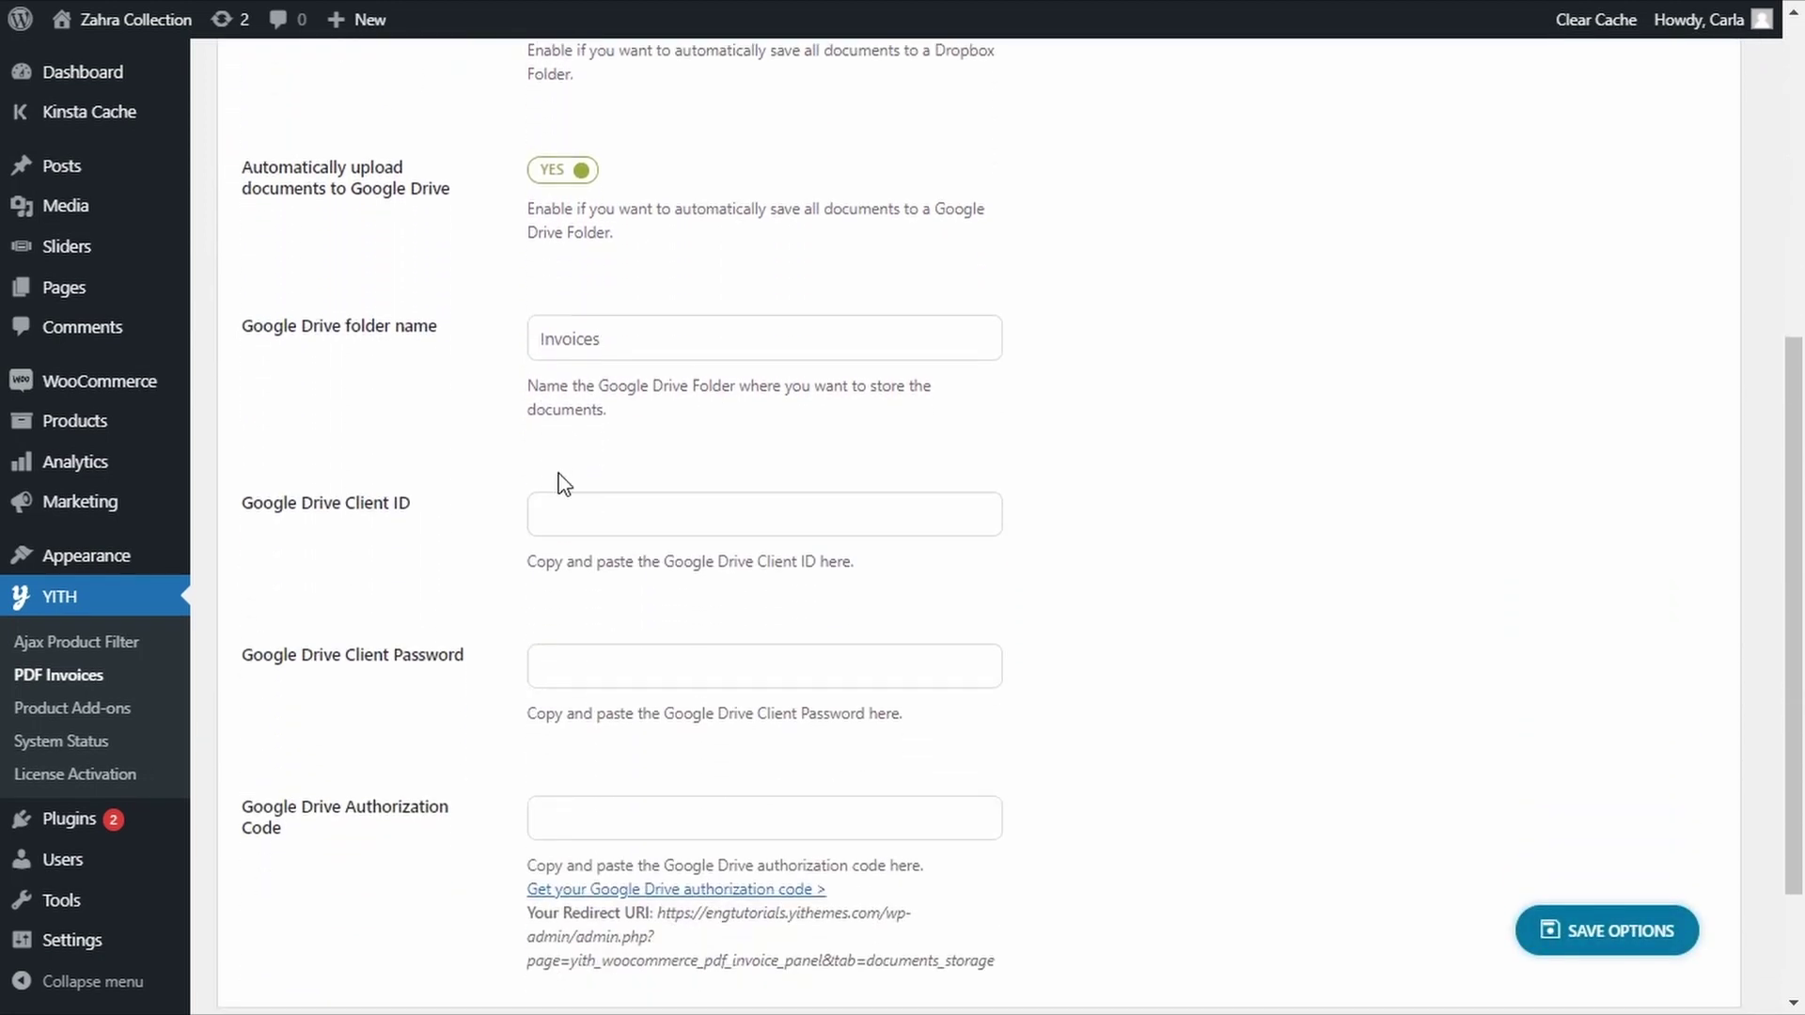
scroll(968, 620, up, 4)
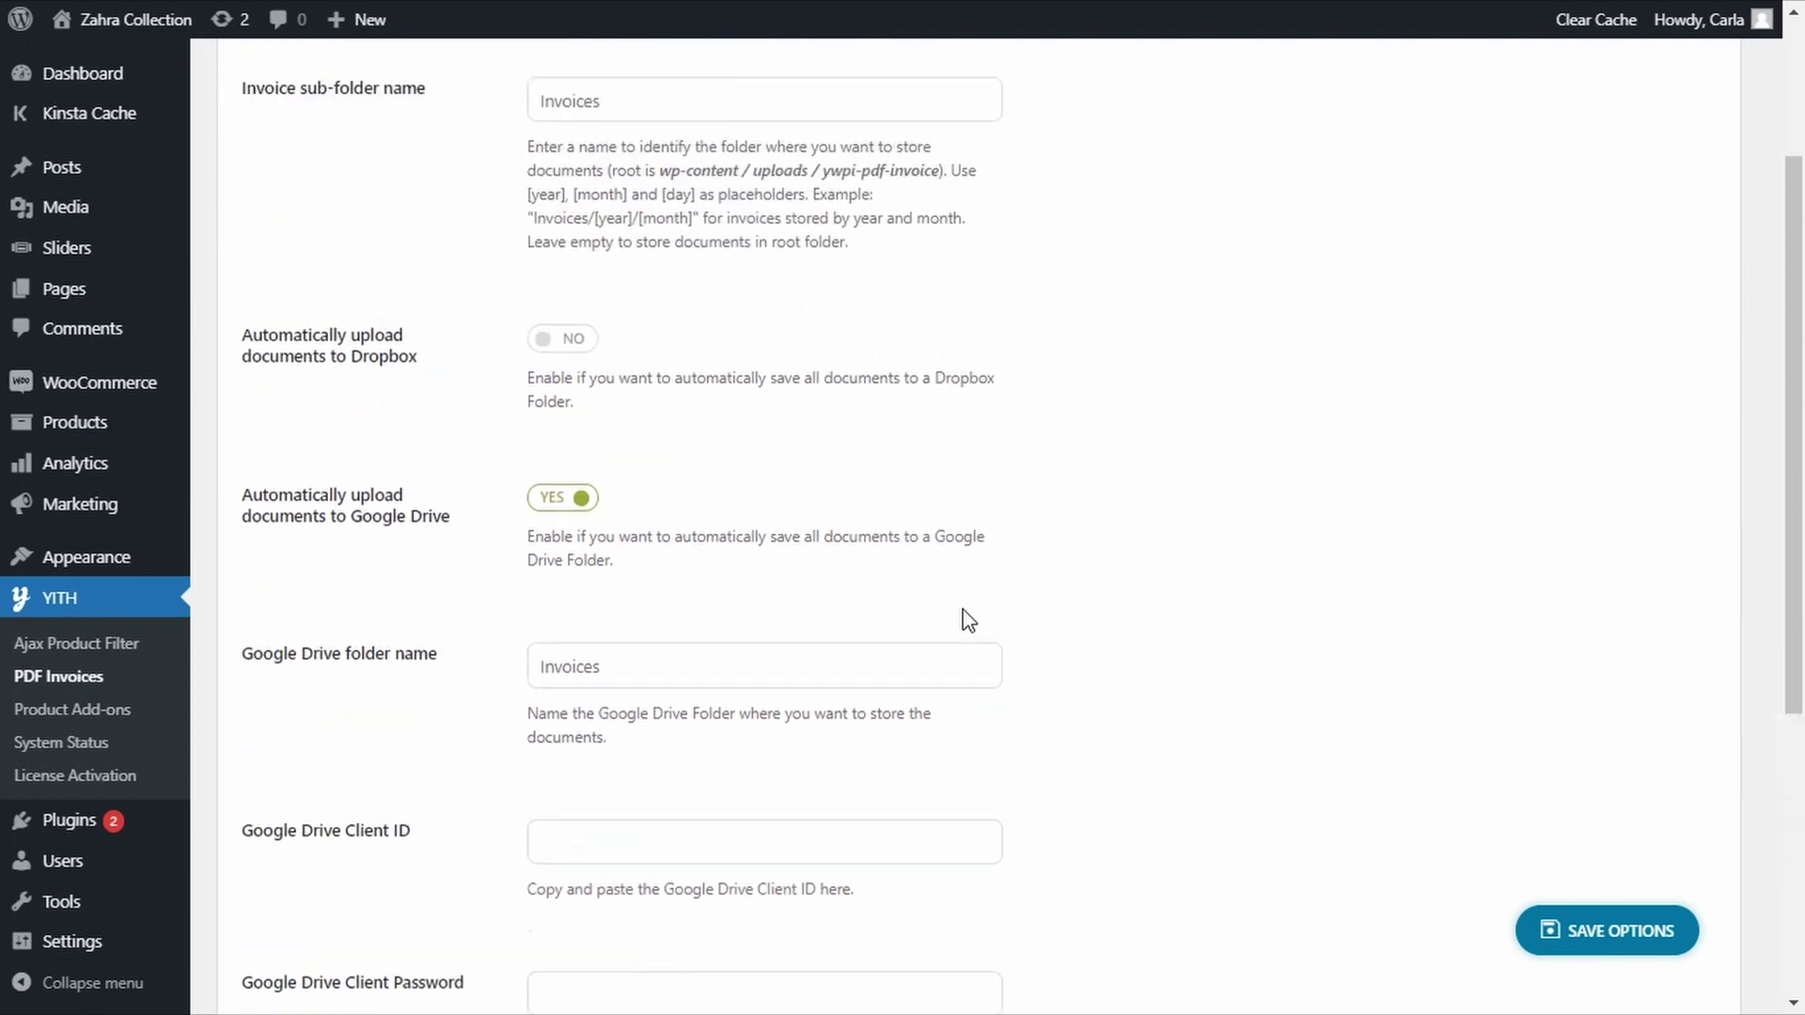
scroll(968, 621, up, 3)
Open the template content settings and compare the company and customer detail fields with the customer info on the sample credit note.
mouse_move(1115, 184)
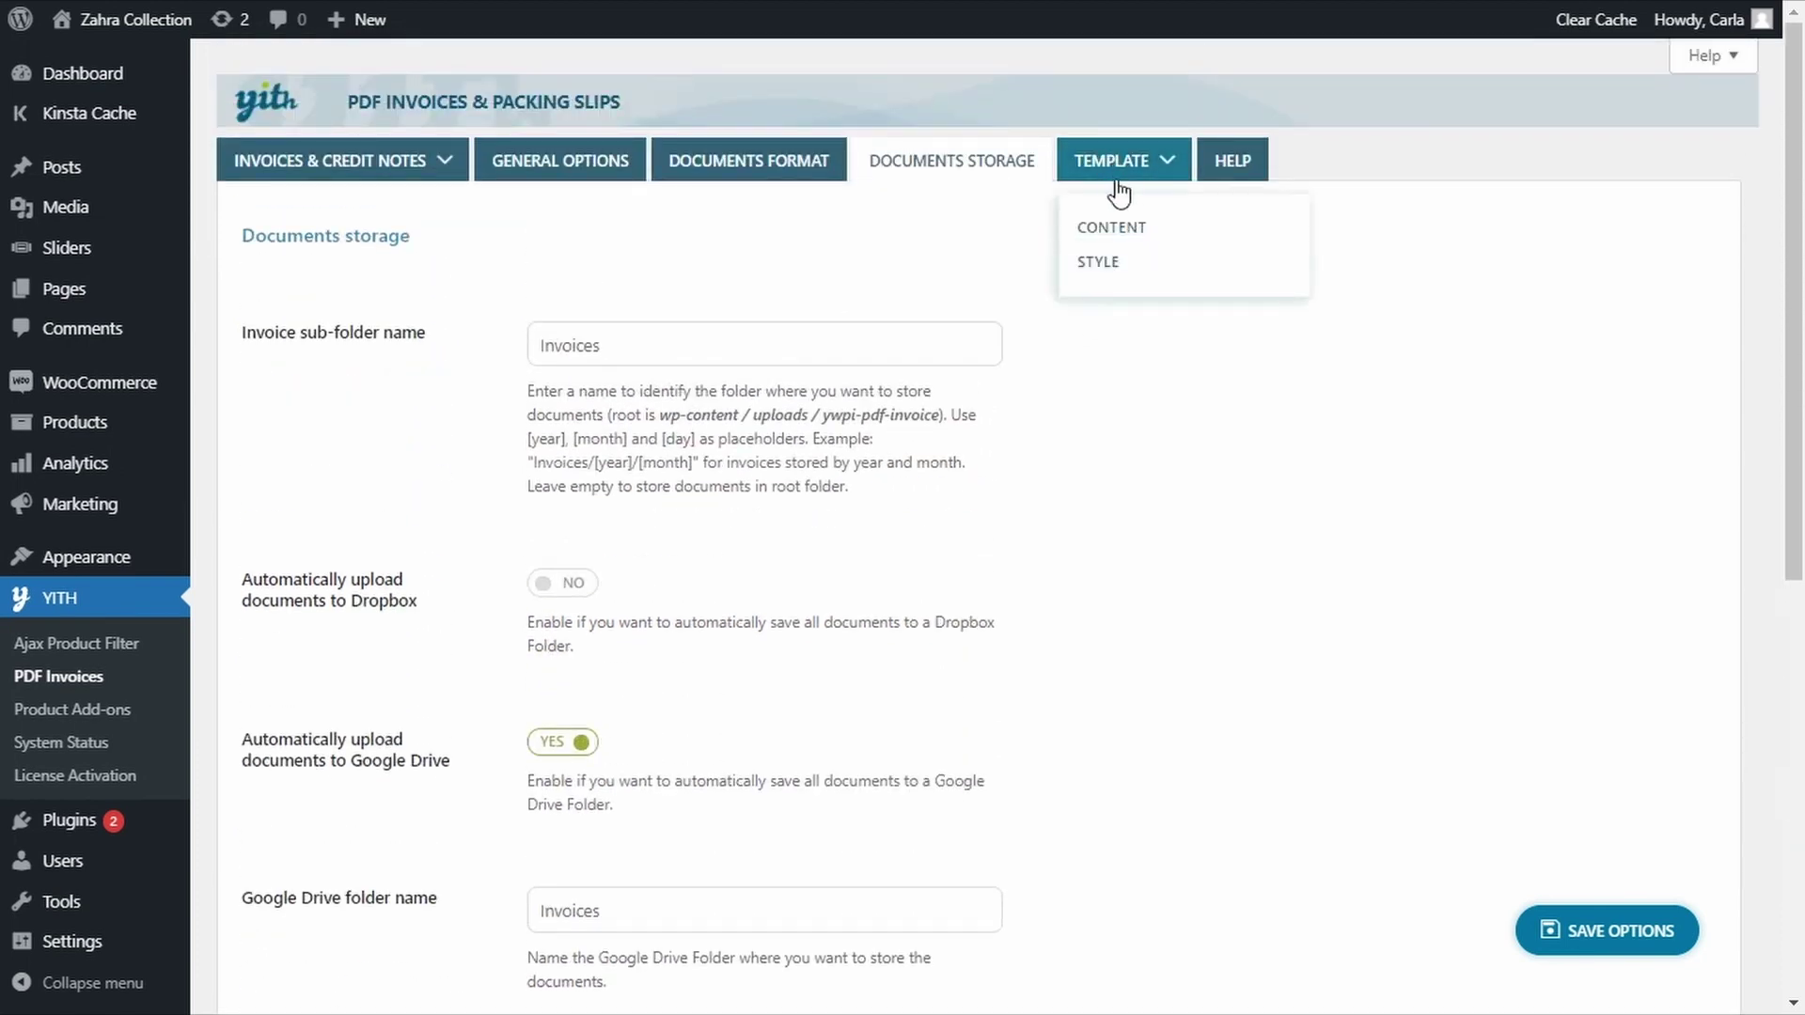
click(1113, 229)
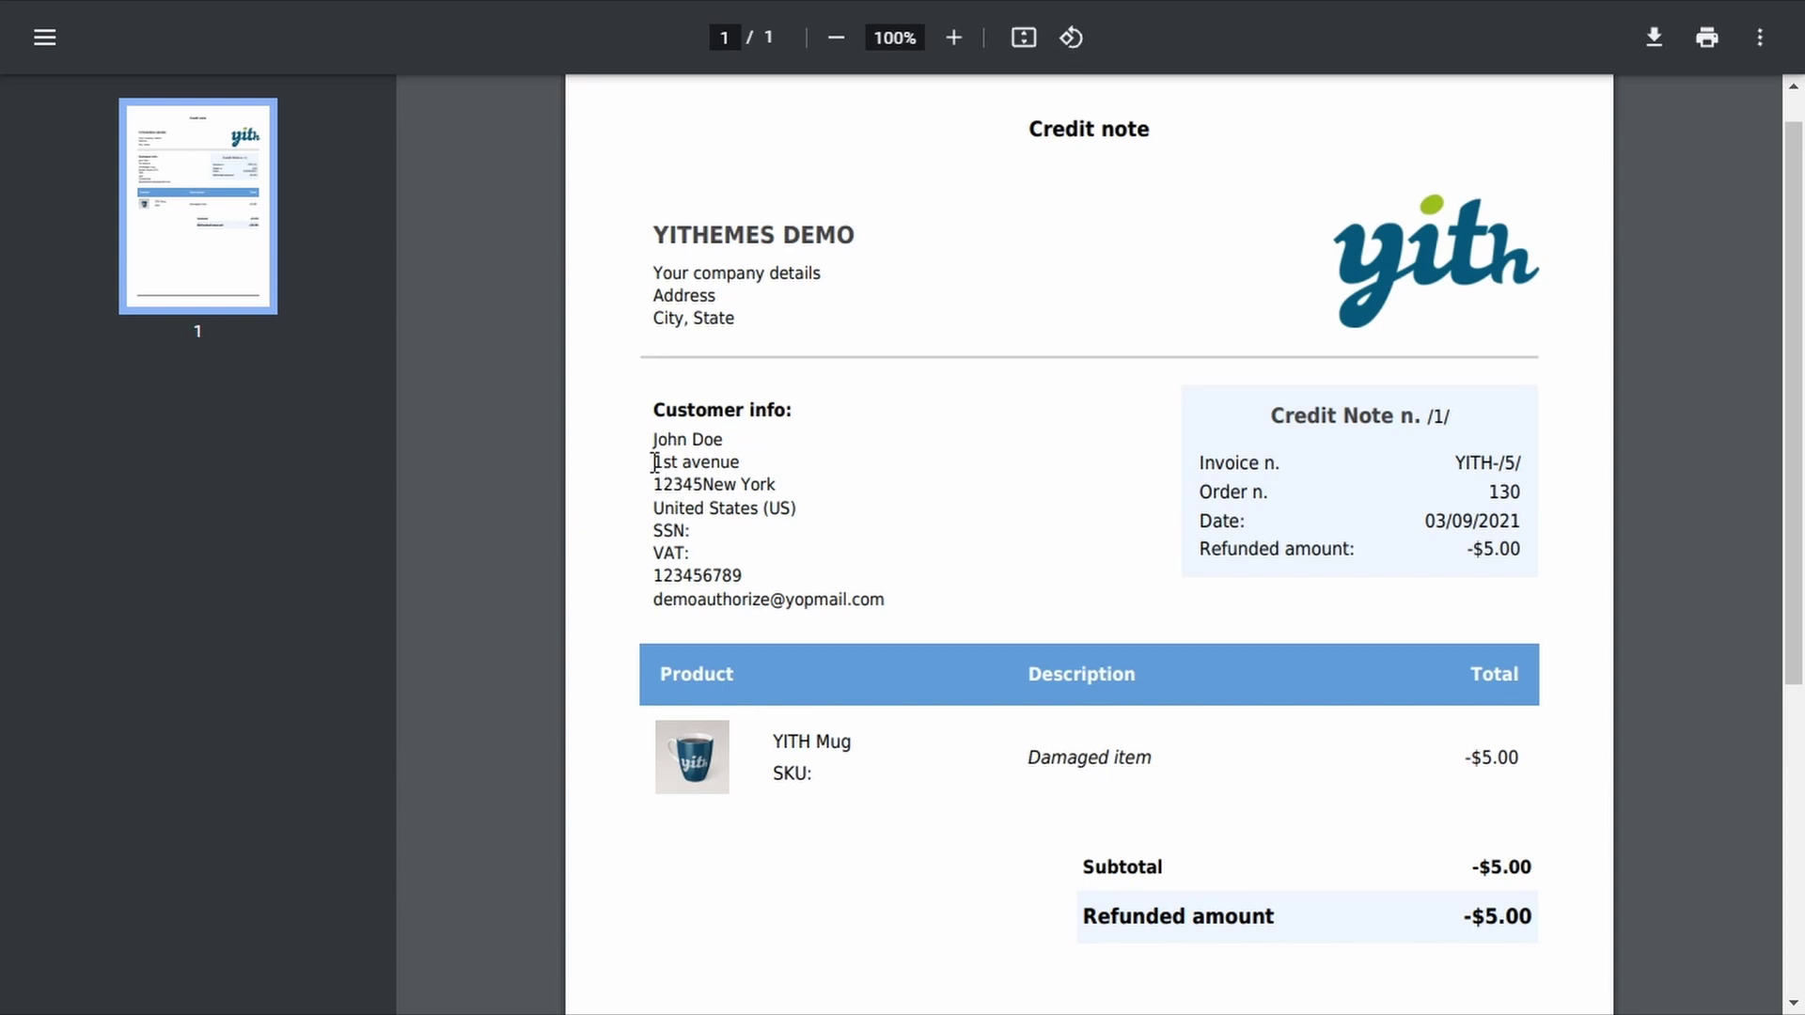
drag(656, 463, 783, 491)
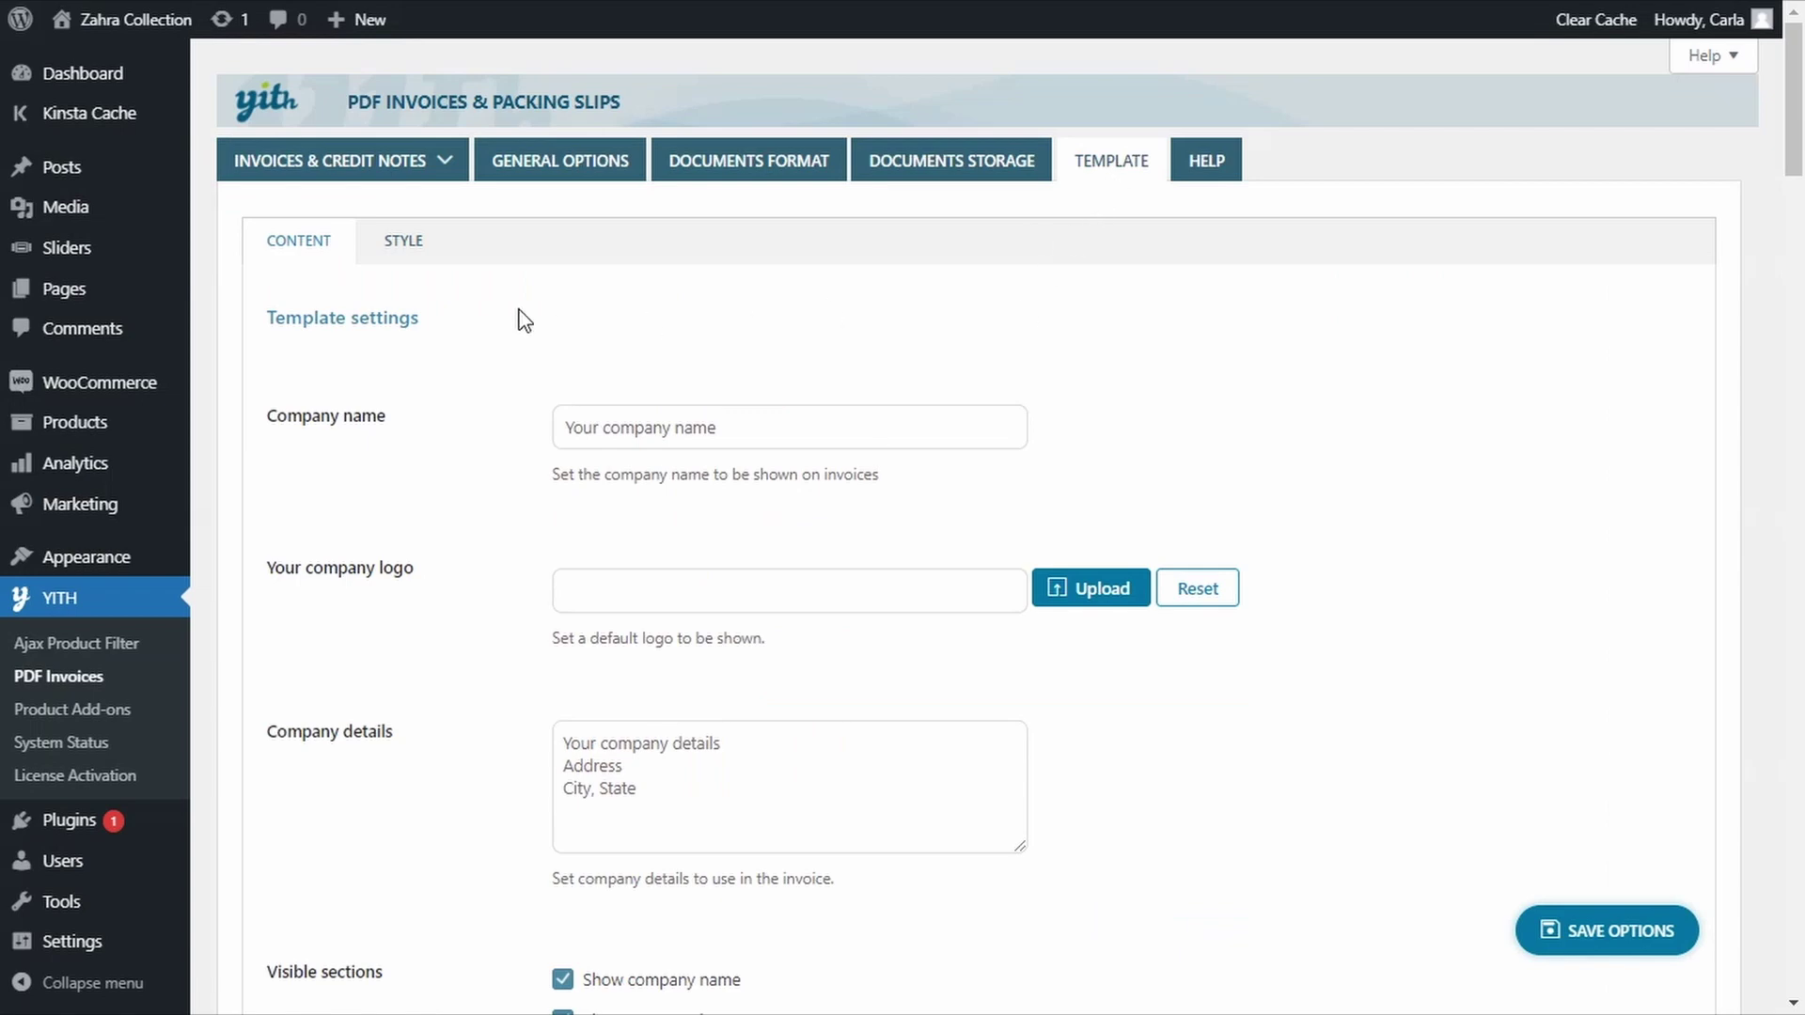
scroll(578, 358, down, 5)
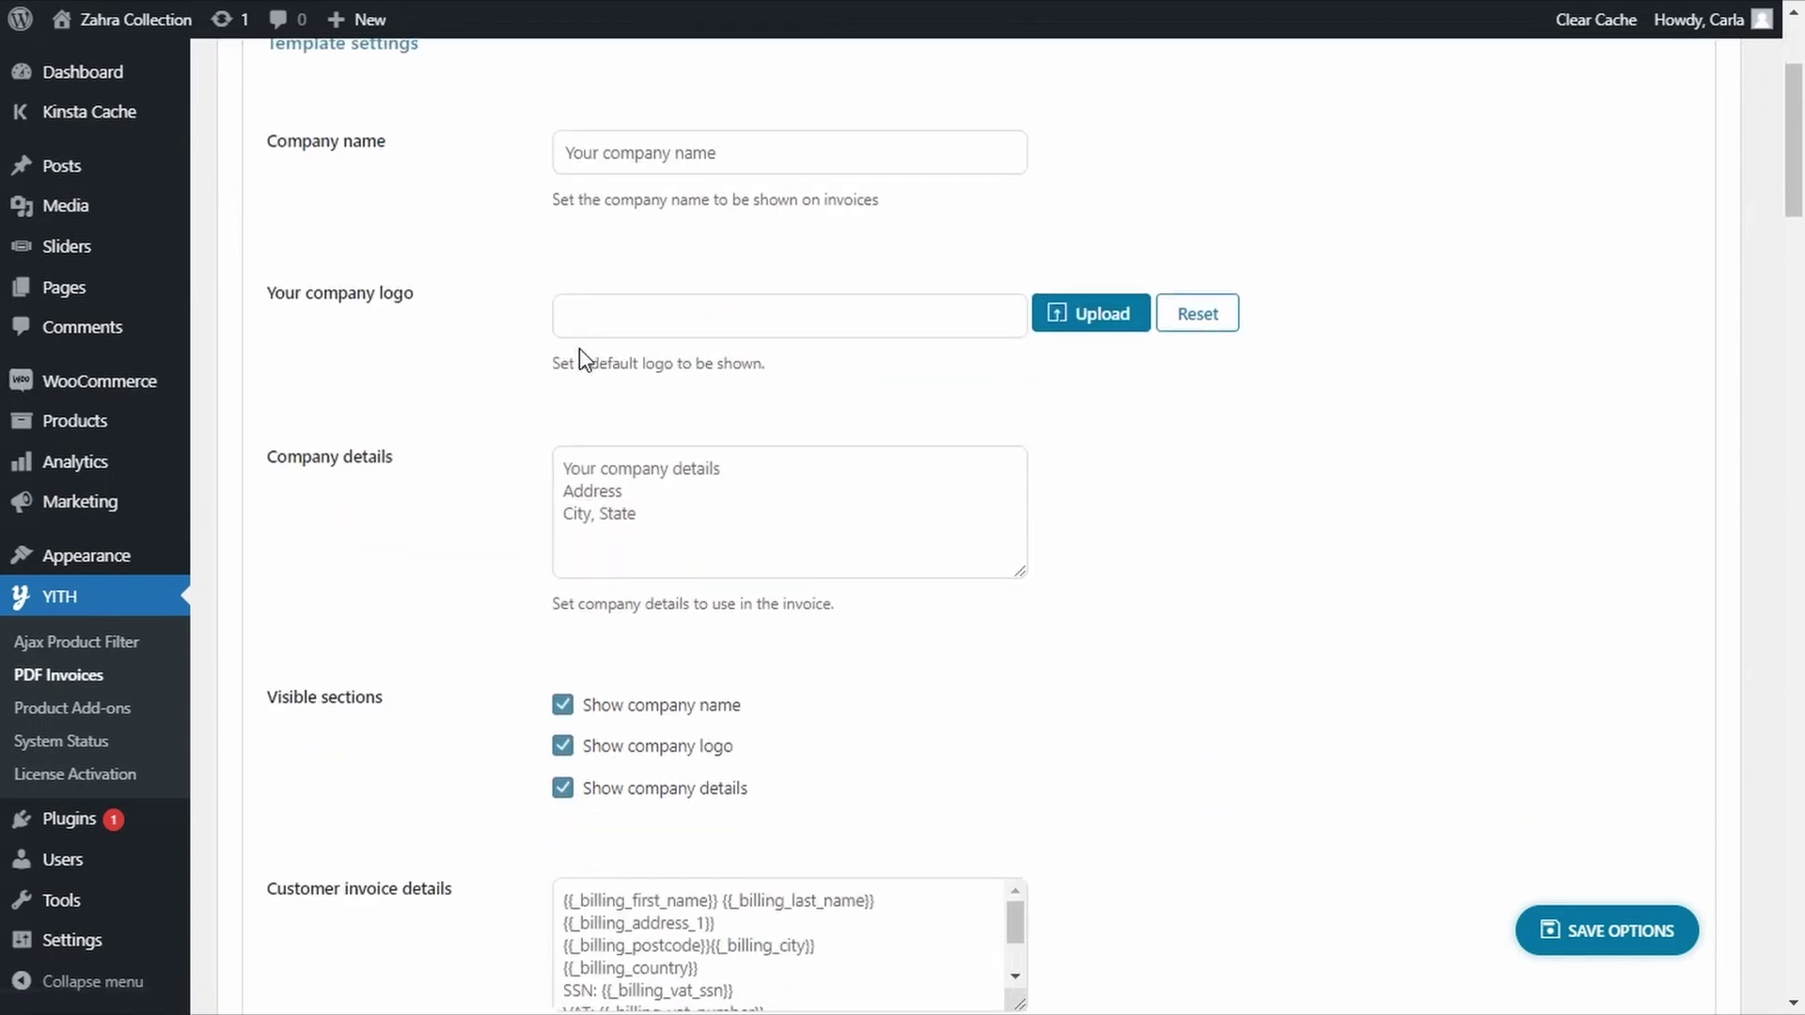
scroll(583, 358, down, 2)
scroll(581, 365, down, 1)
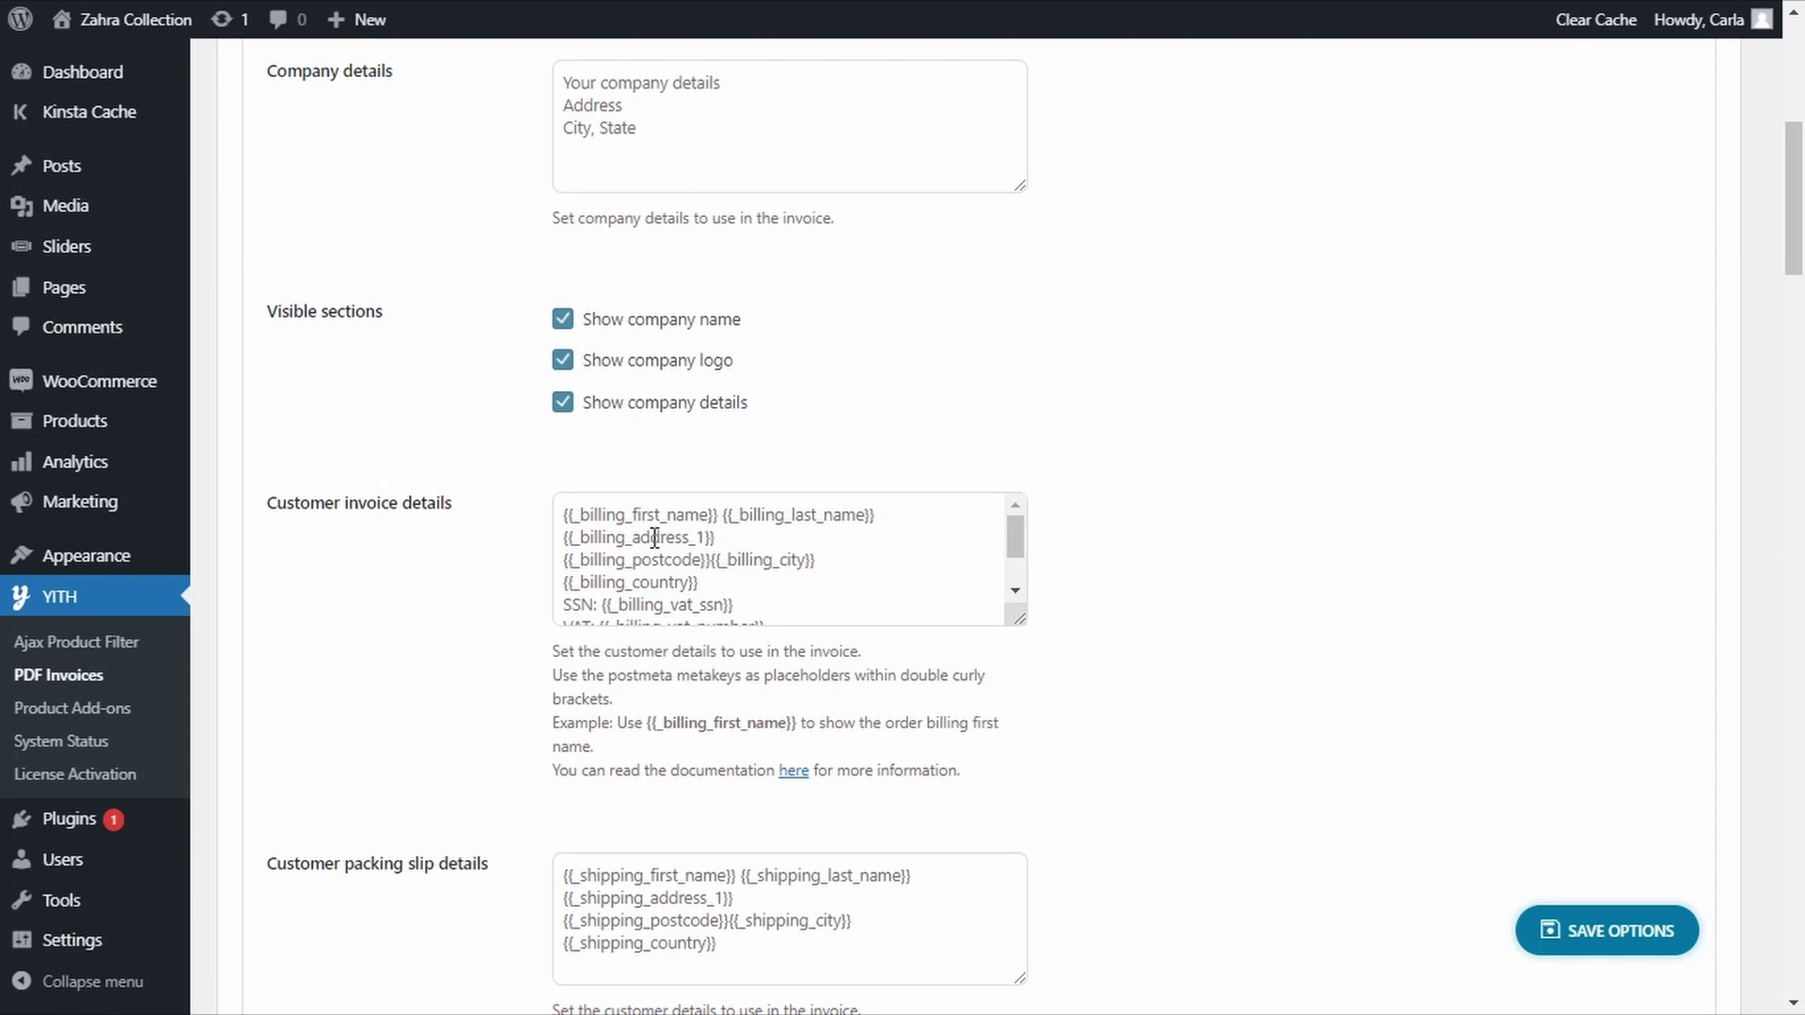
Remove the {{_billing_address_1}} placeholder line from the customer invoice details.
click(564, 538)
key(shift+End)
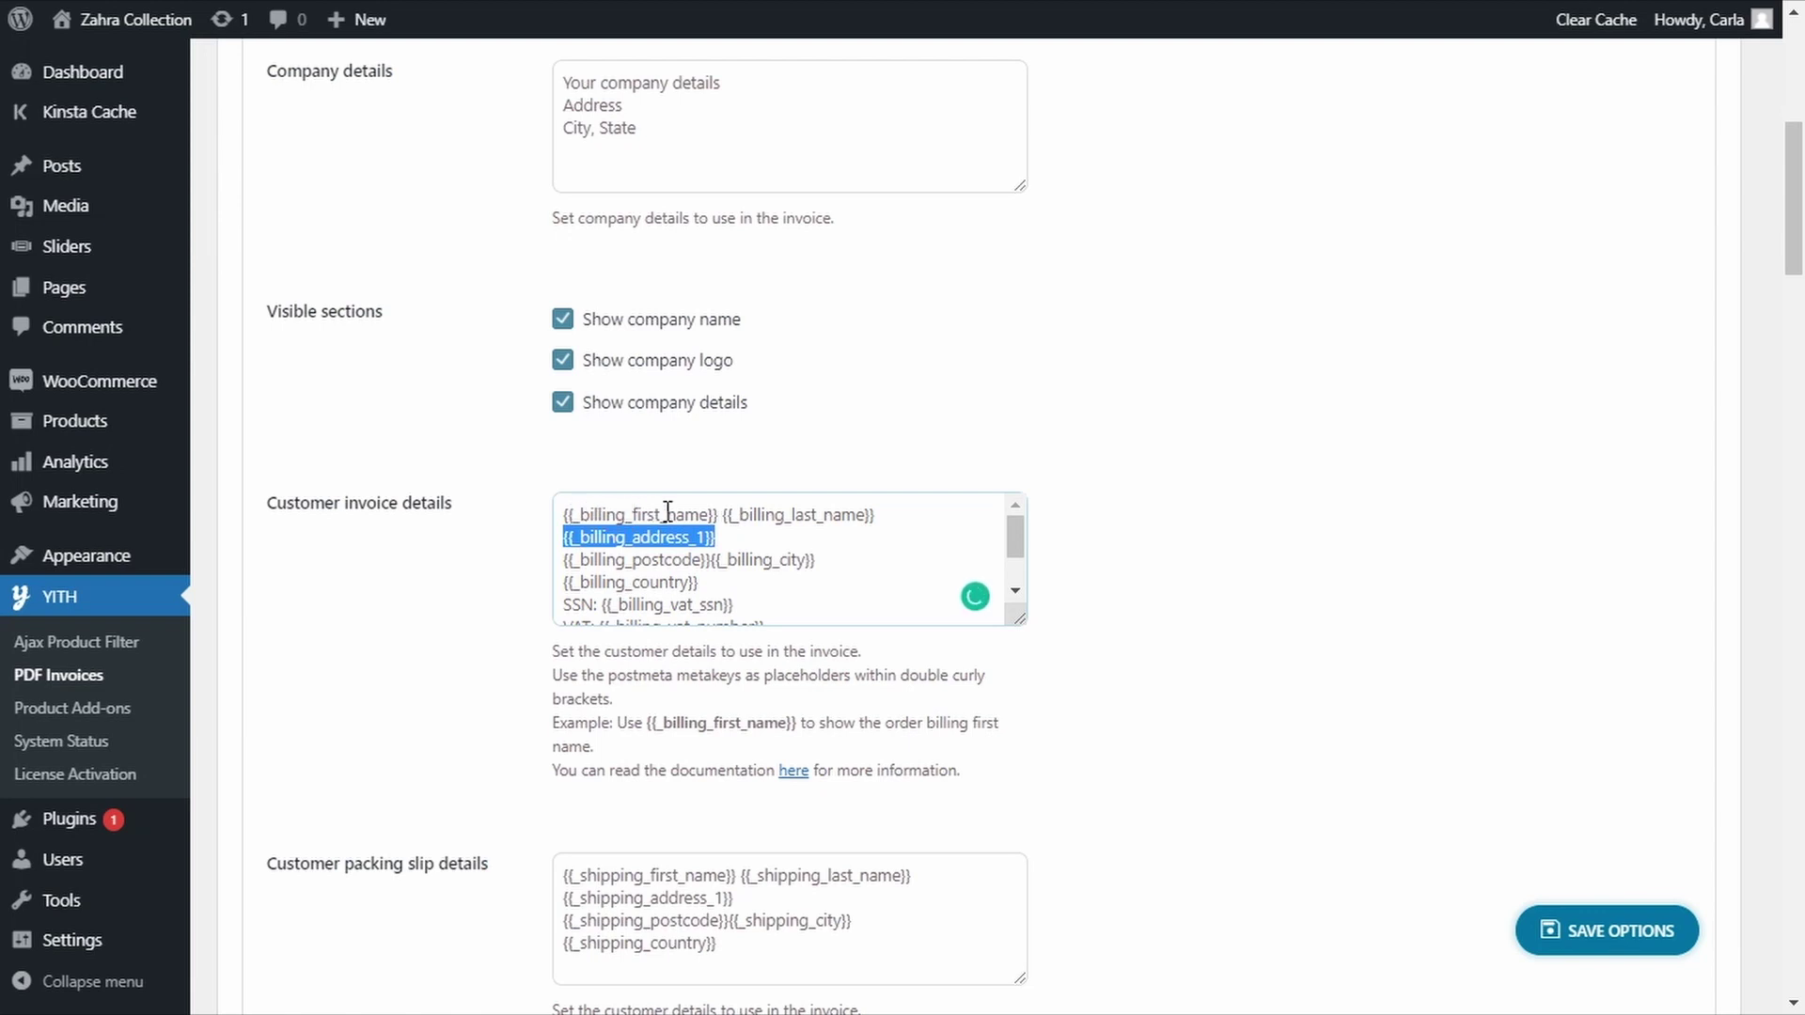
scroll(766, 557, down, 2)
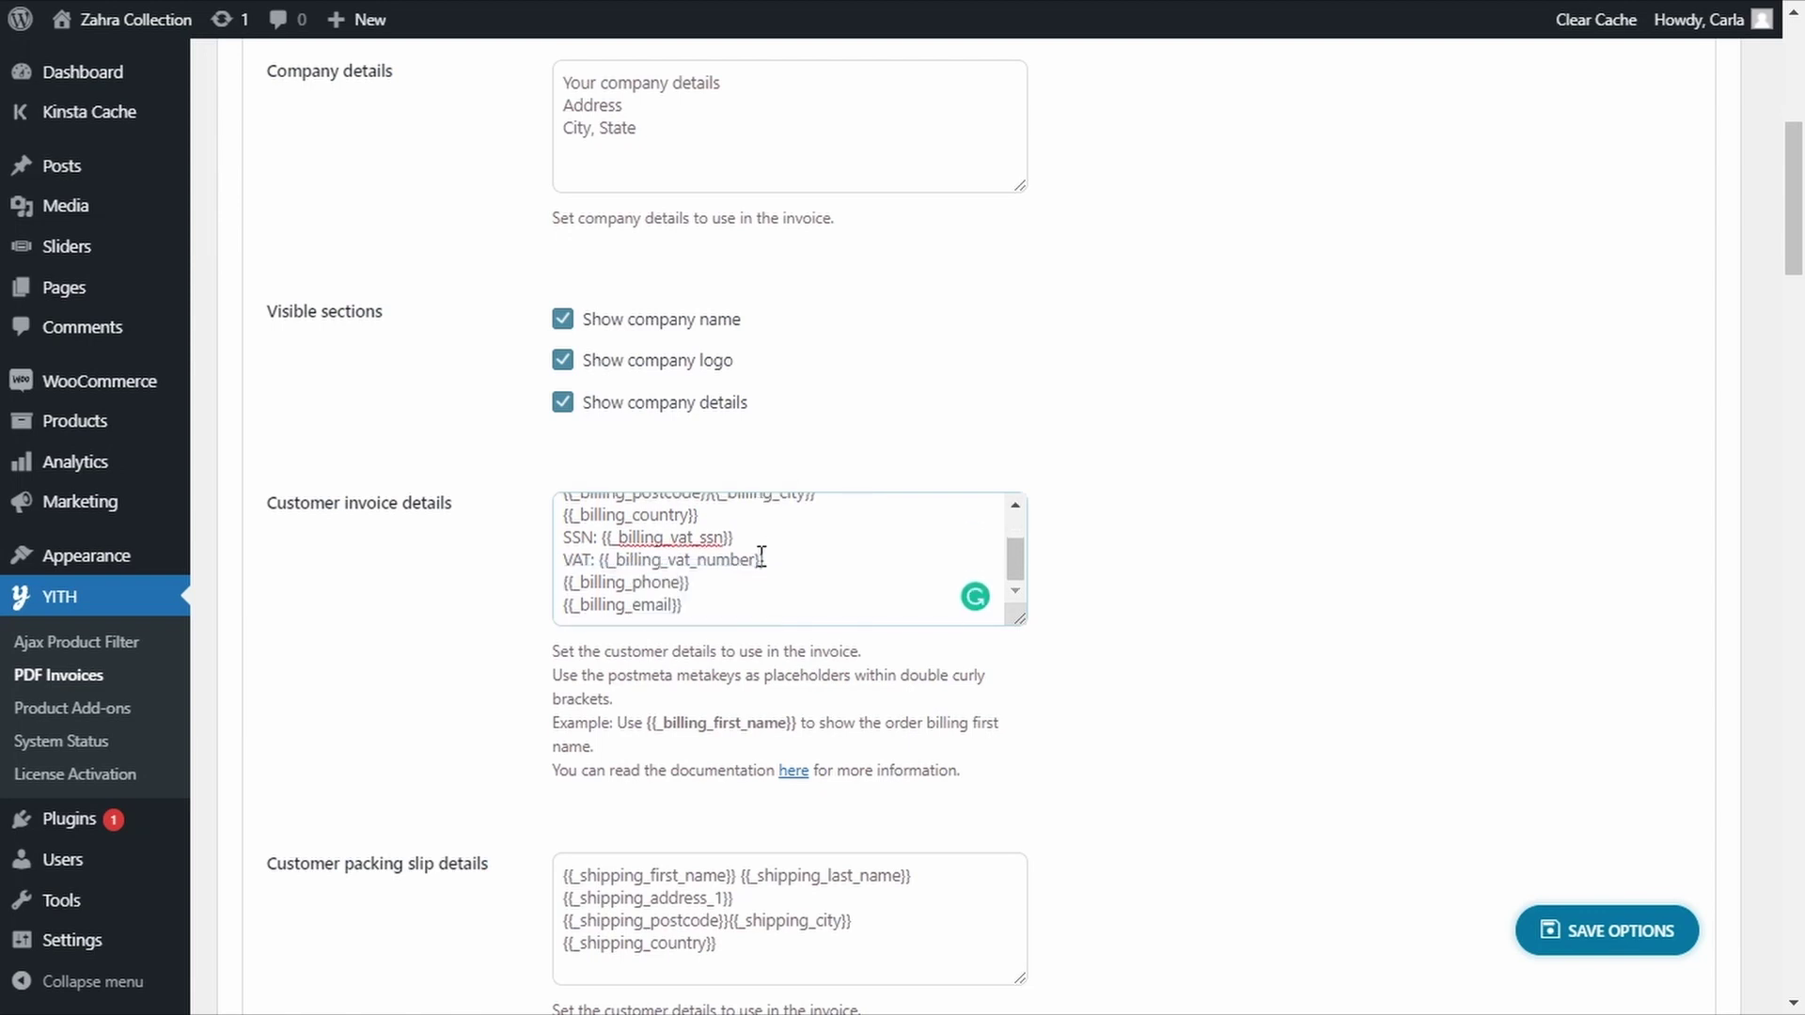
scroll(781, 593, up, 2)
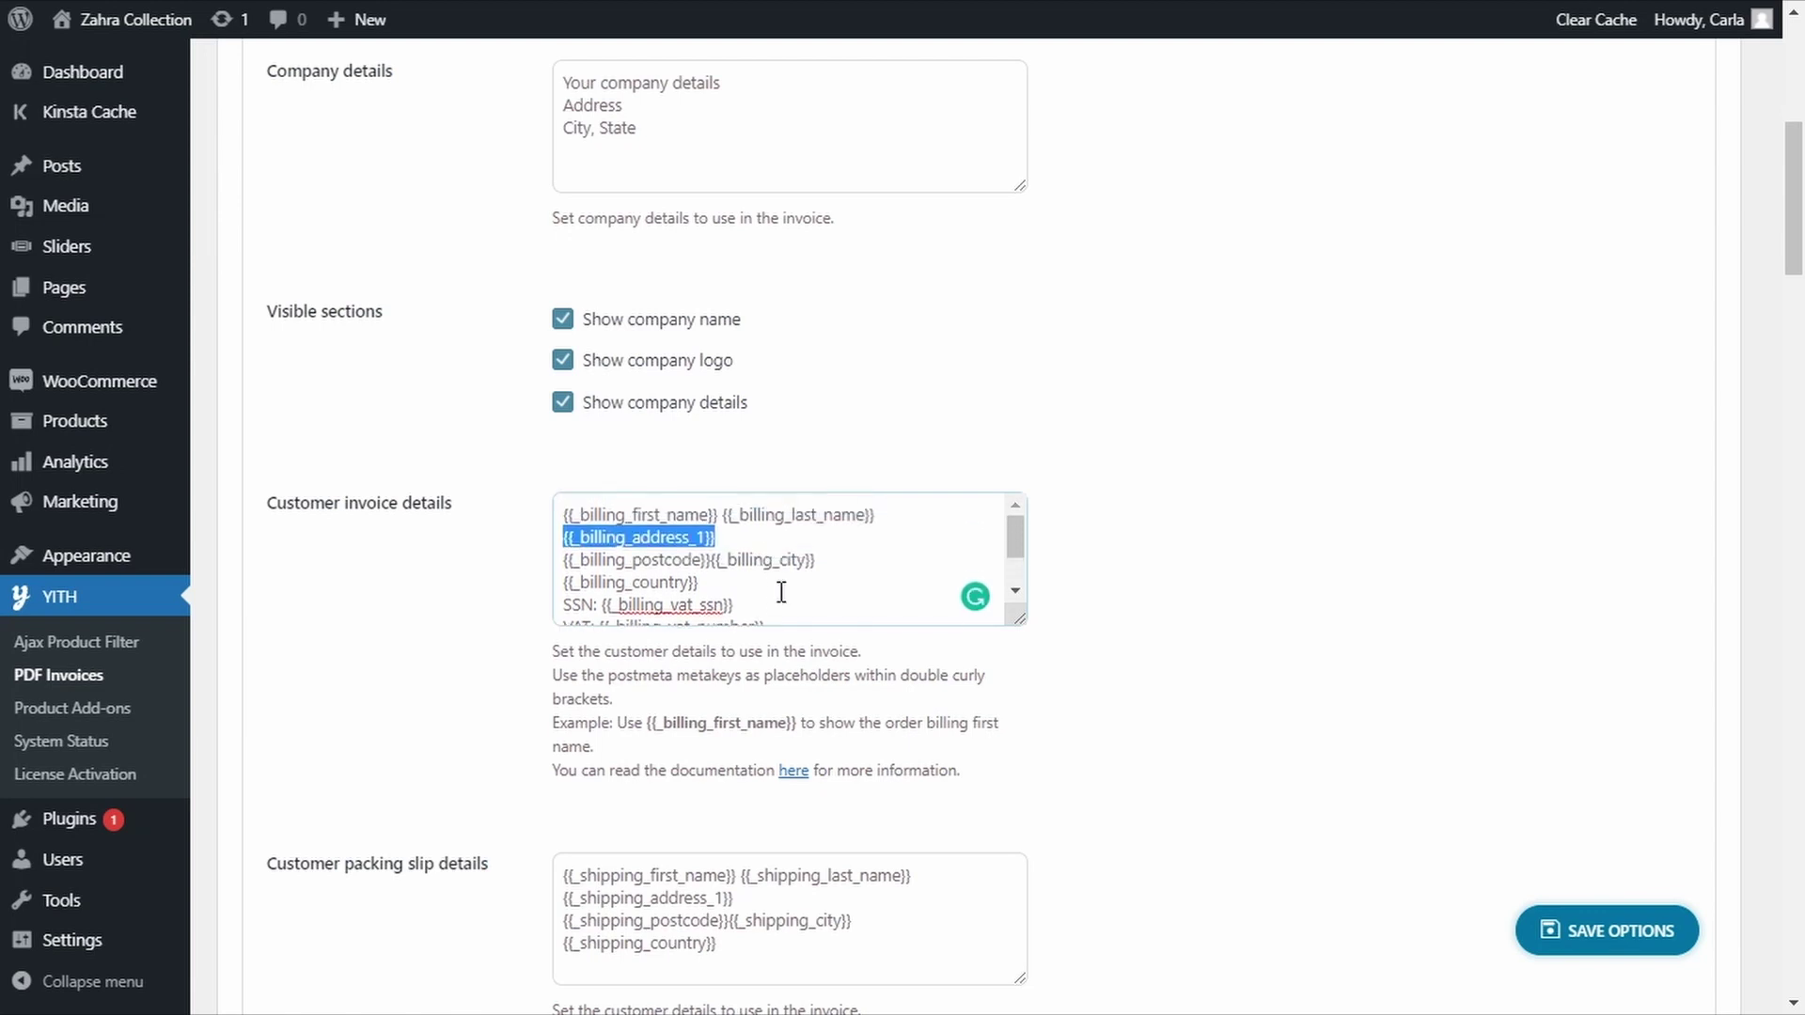
click(726, 537)
drag(724, 538, 564, 539)
key(BackSpace)
key(BackSpace)
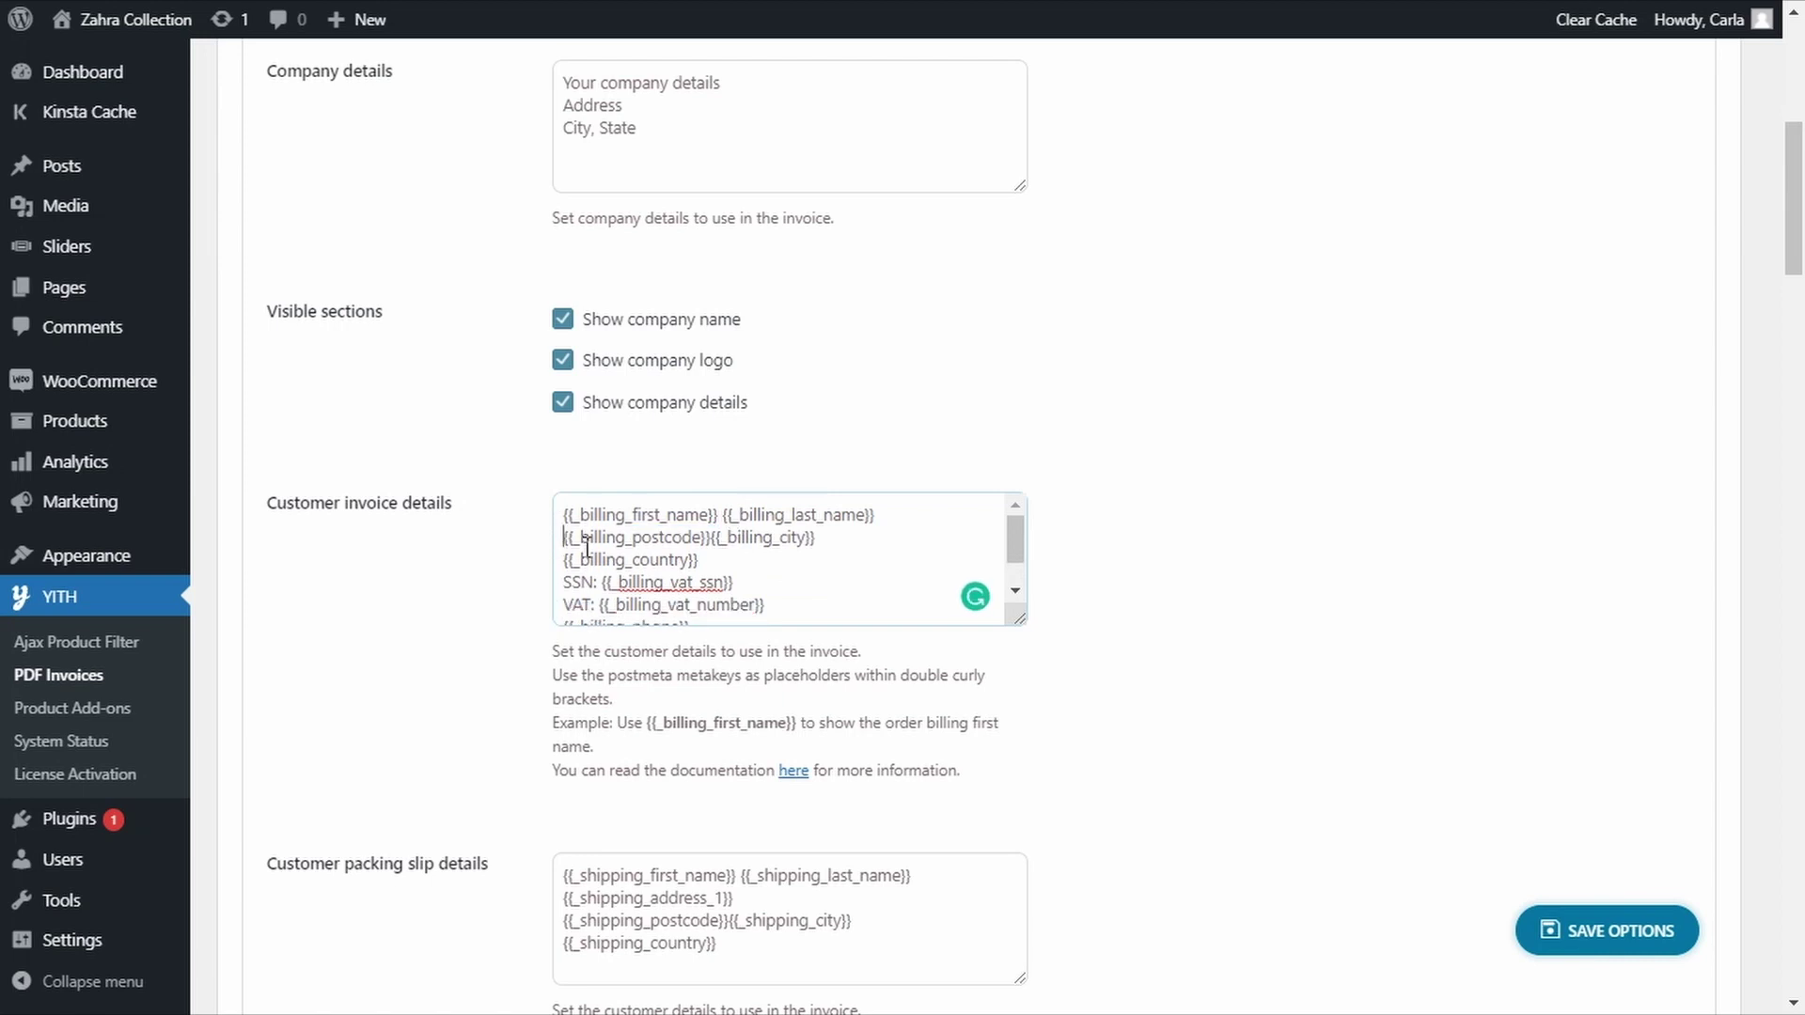
Review the company details text in the template settings and compare it with the sample credit note.
scroll(586, 548, up, 5)
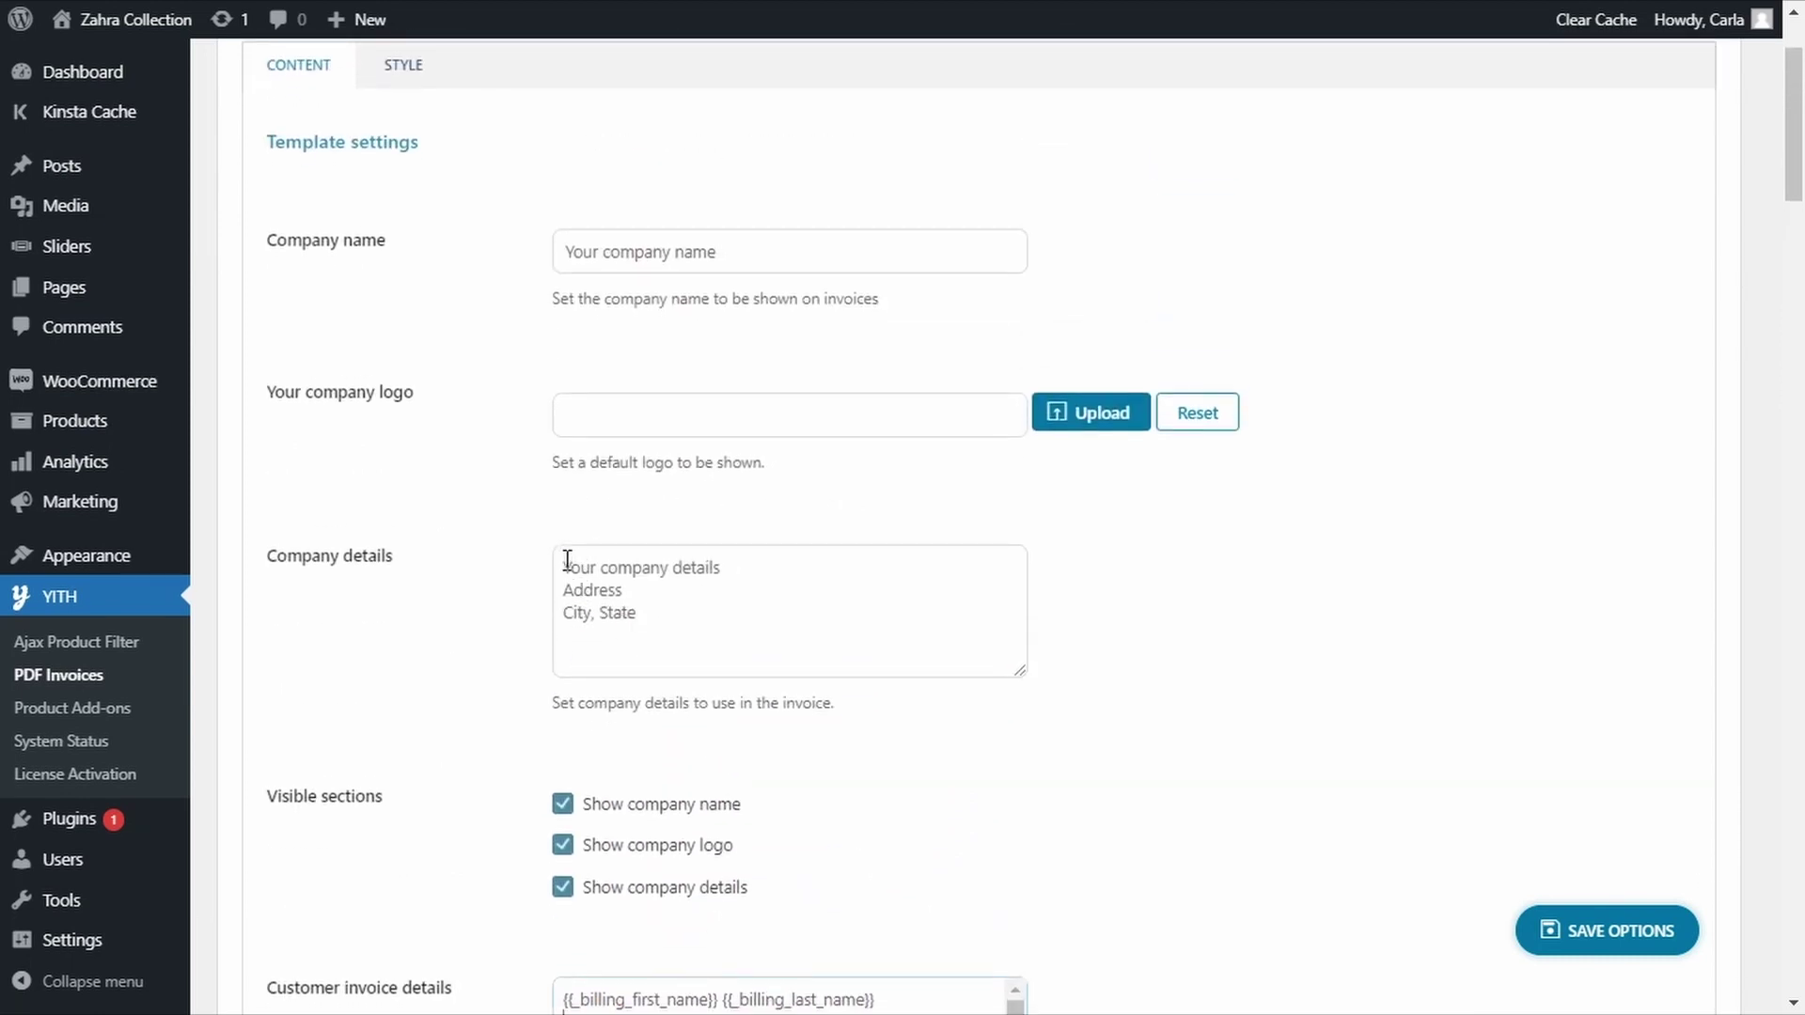
drag(567, 561, 749, 568)
click(567, 594)
drag(568, 594, 663, 633)
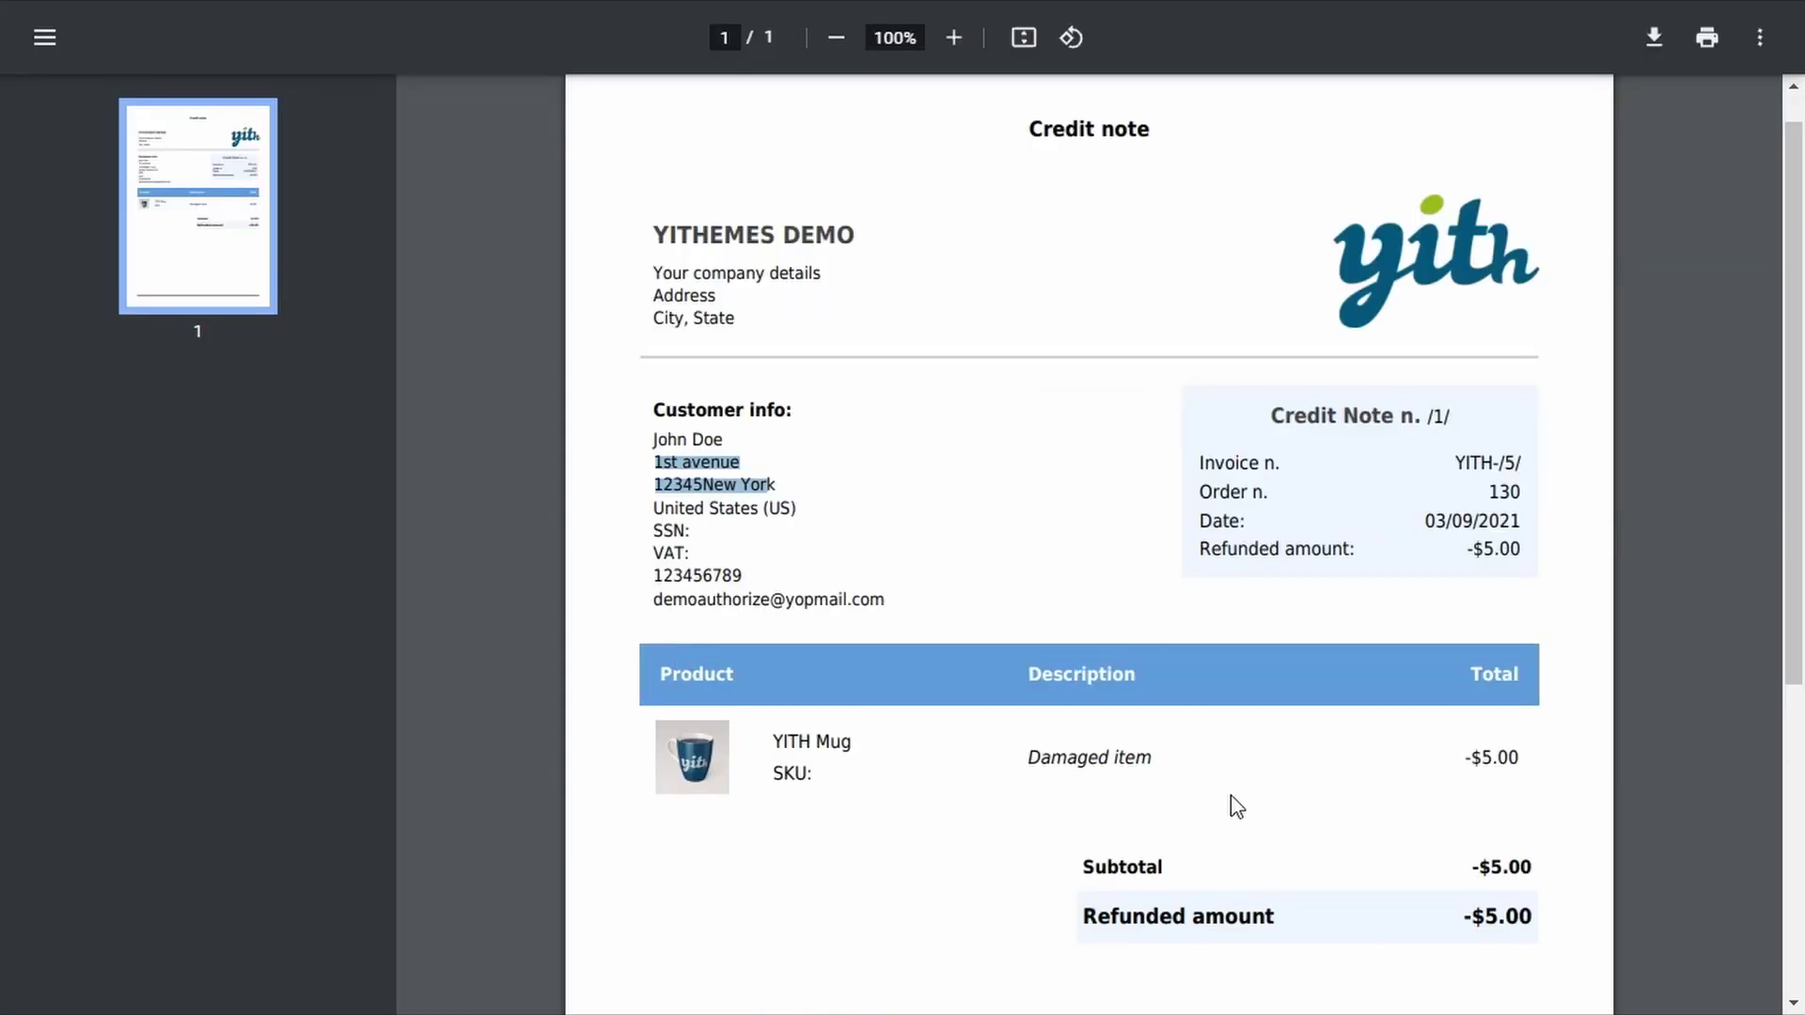
scroll(1229, 806, down, 1)
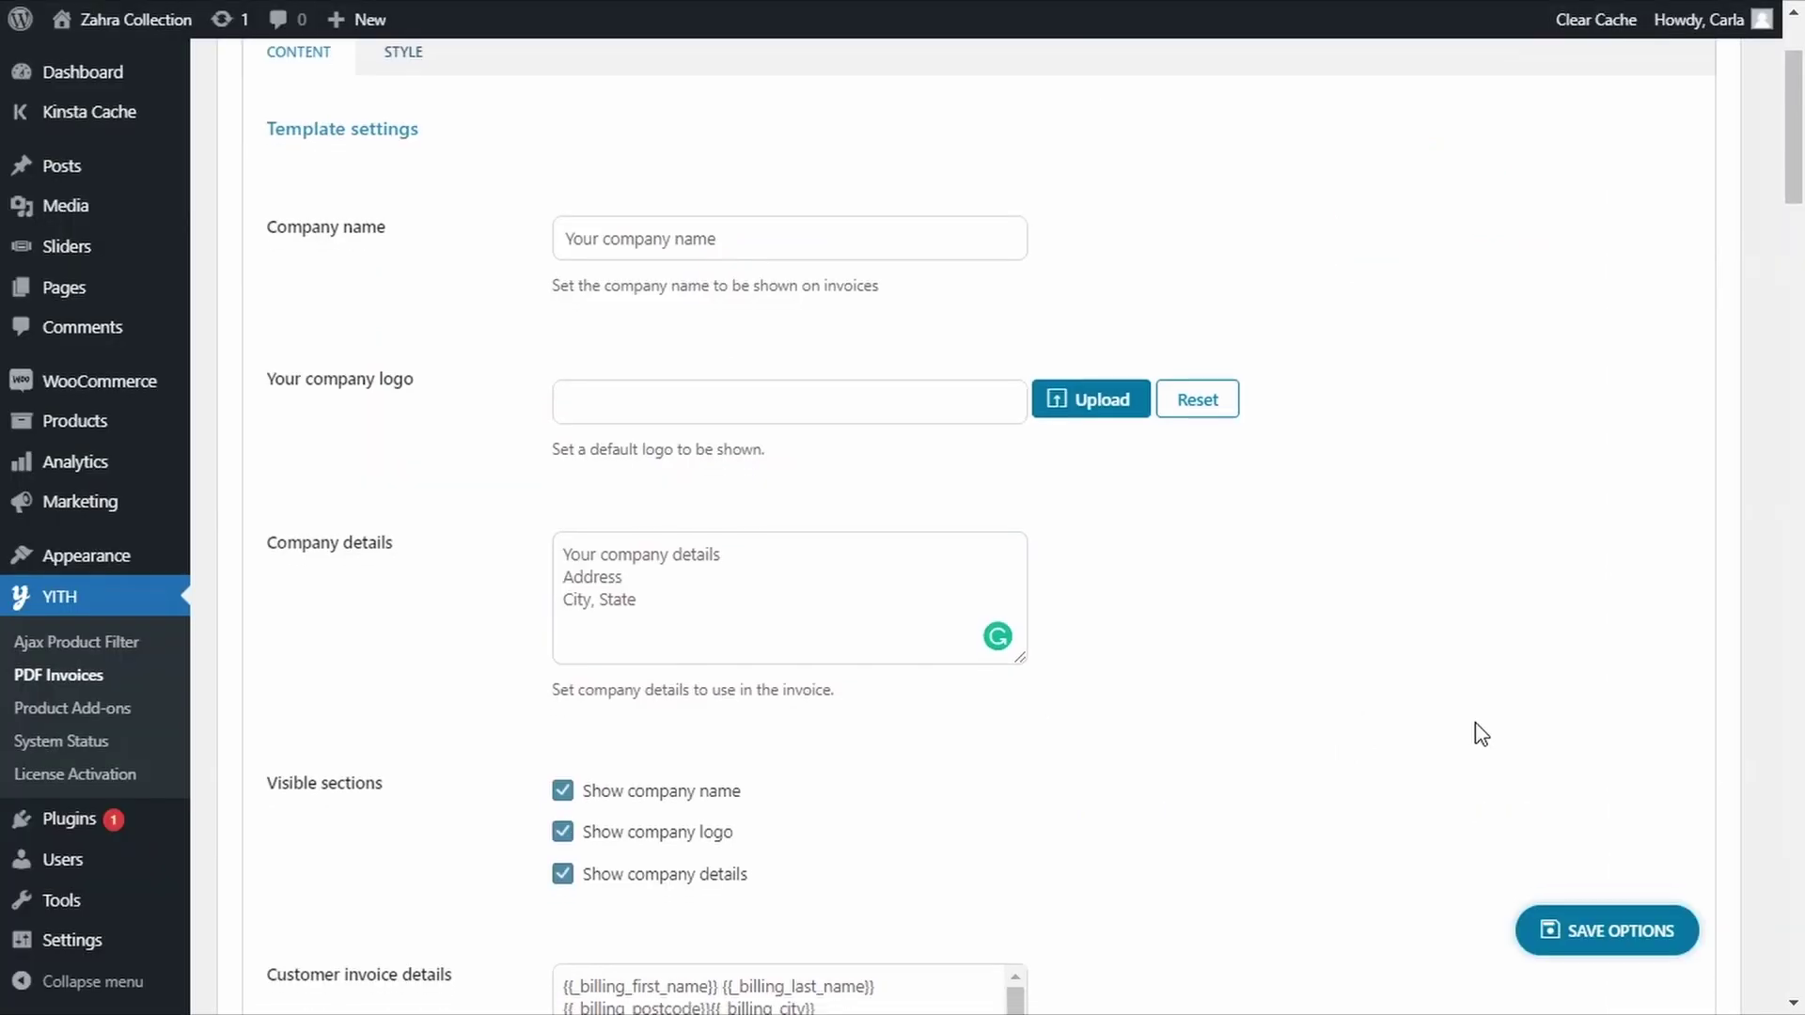
Review the remaining template content settings: packing slip details, notes, footers, total section and visible columns.
scroll(1479, 733, down, 8)
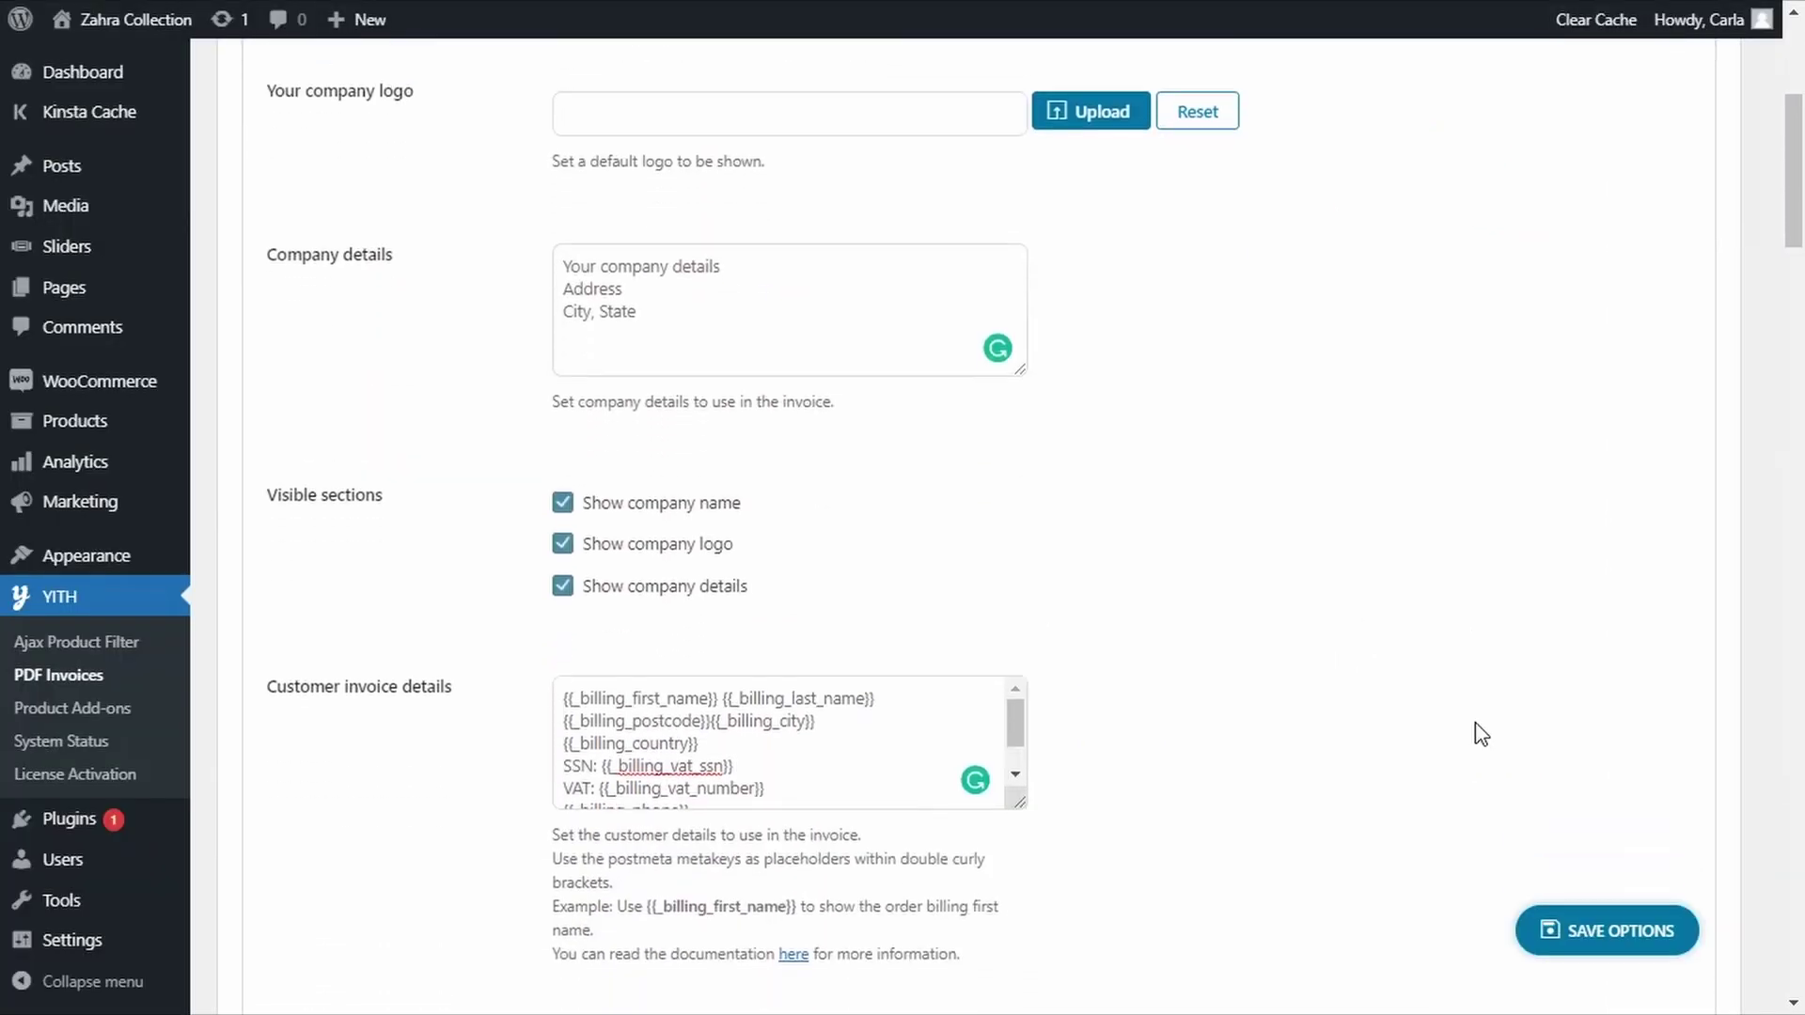
scroll(1478, 733, down, 10)
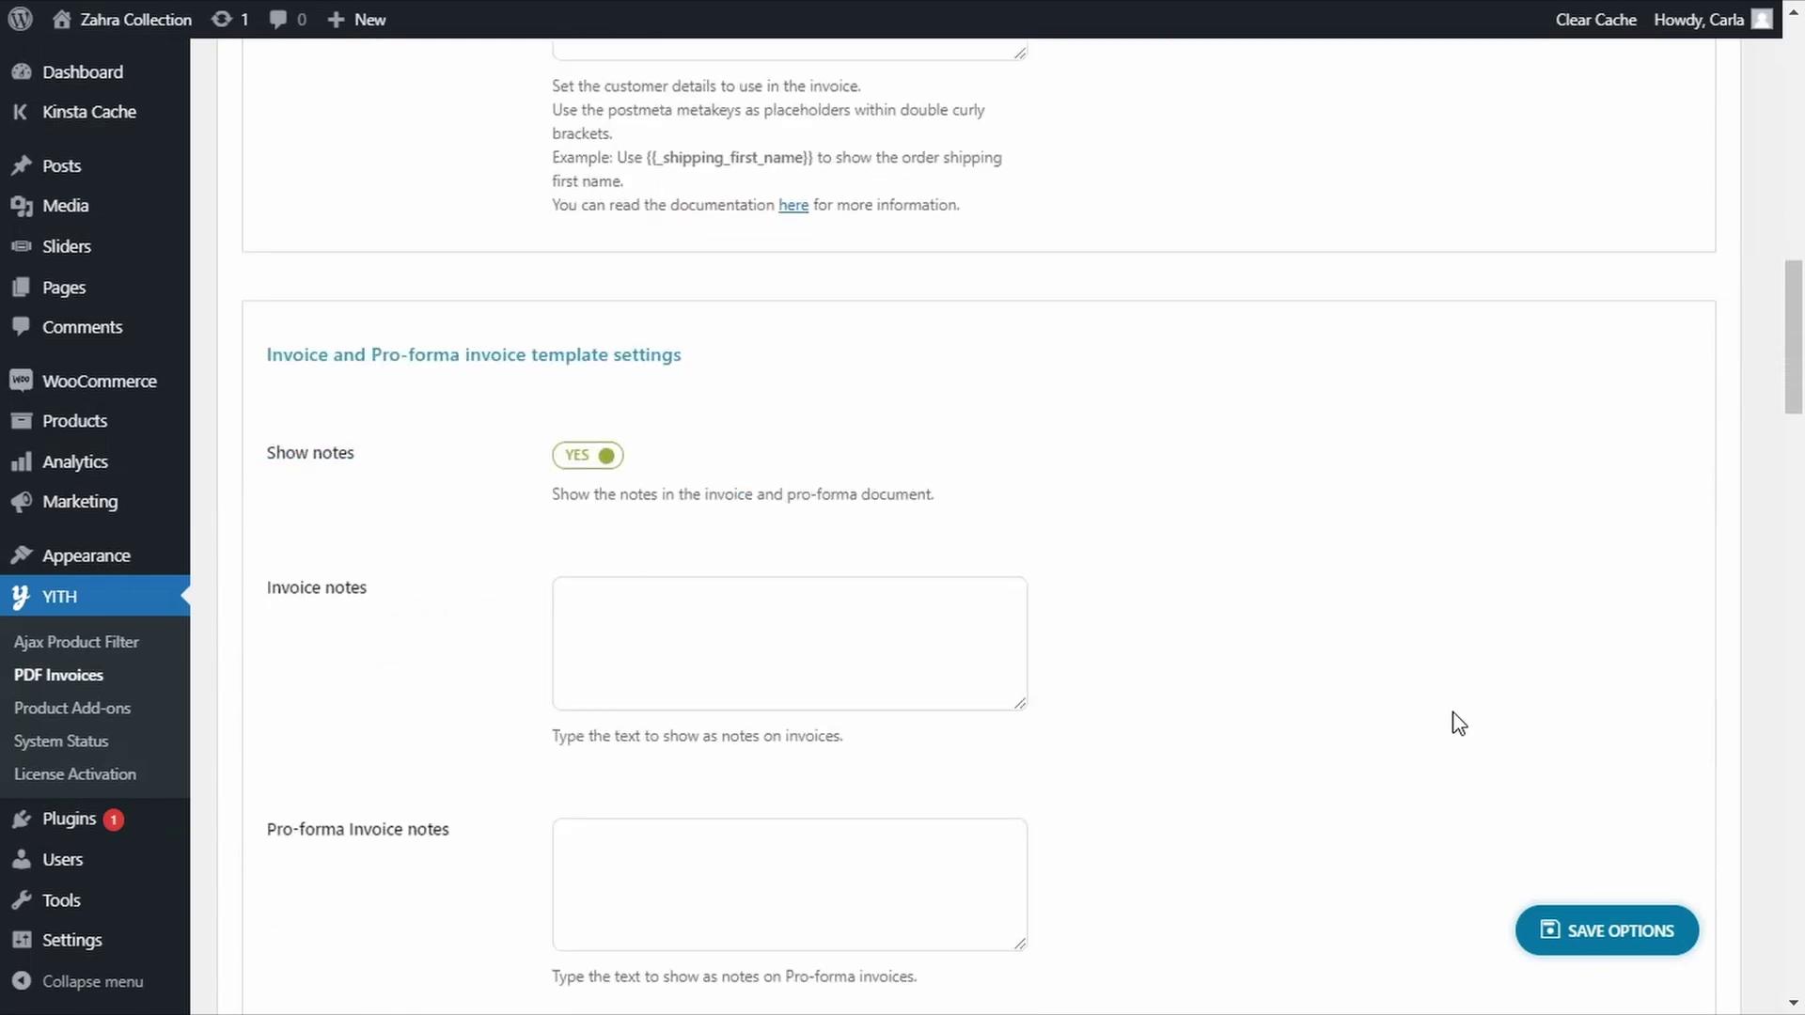
scroll(1447, 722, down, 8)
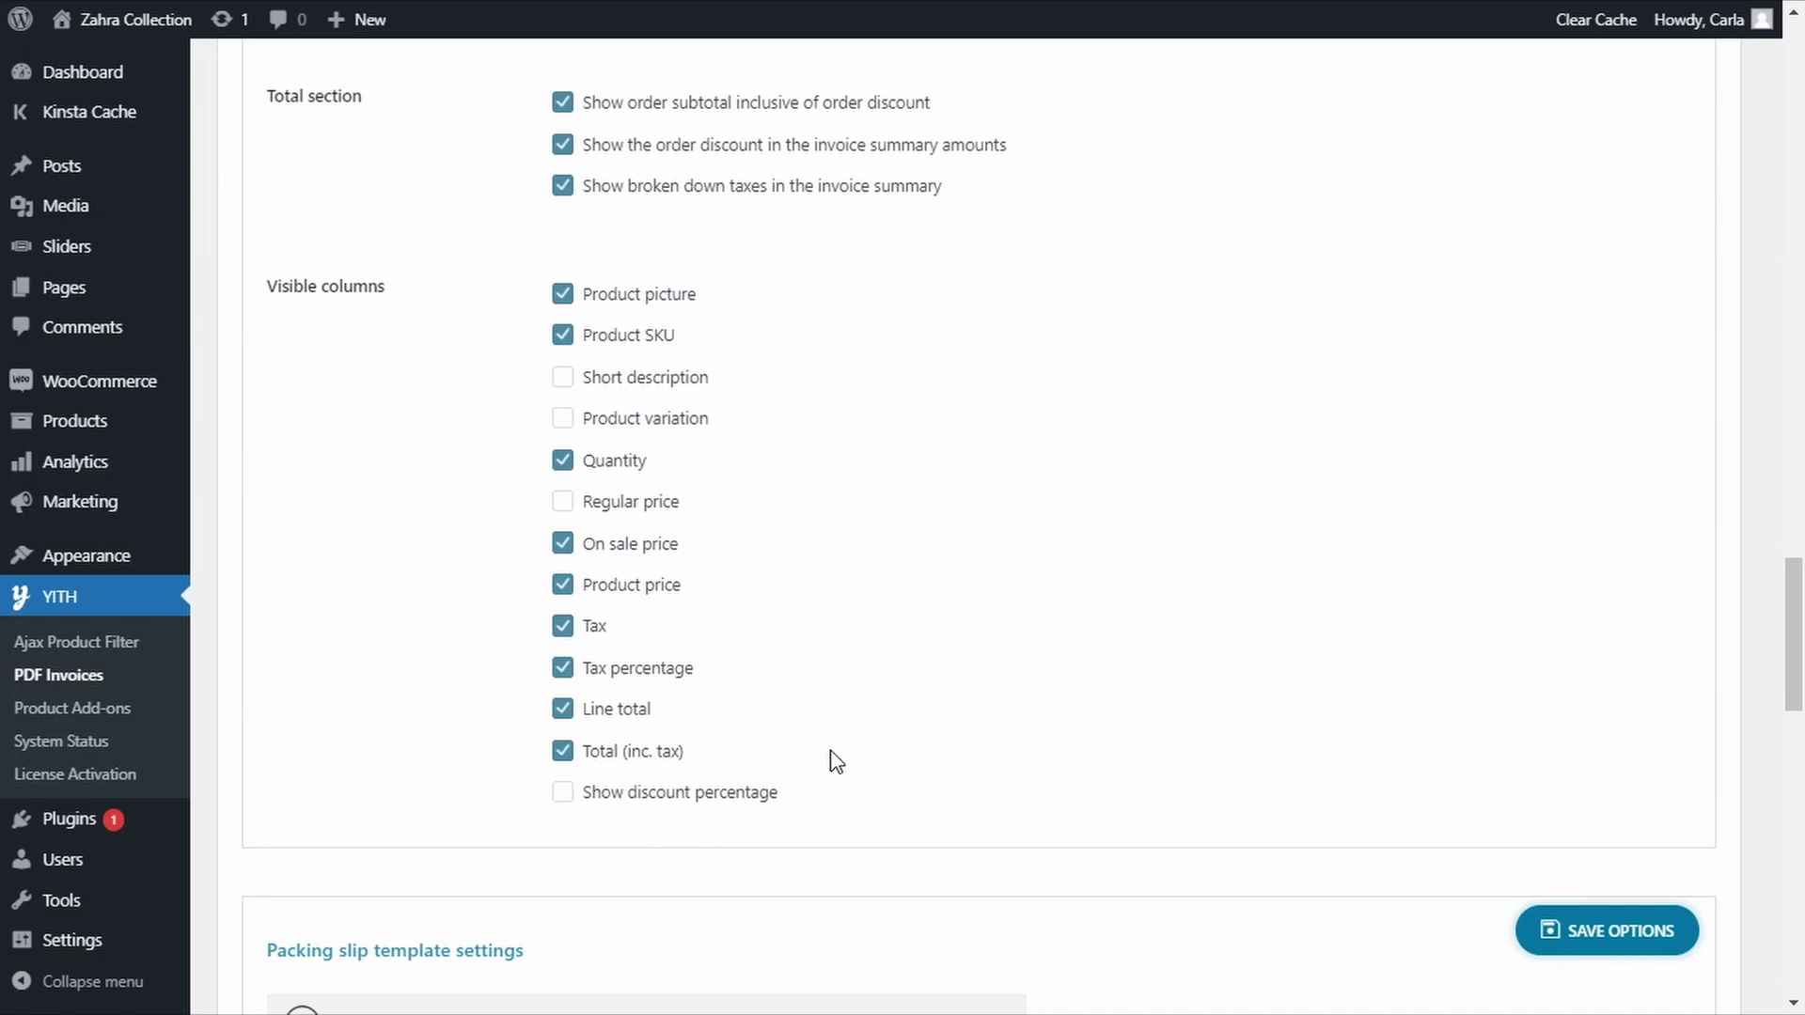
scroll(837, 762, up, 14)
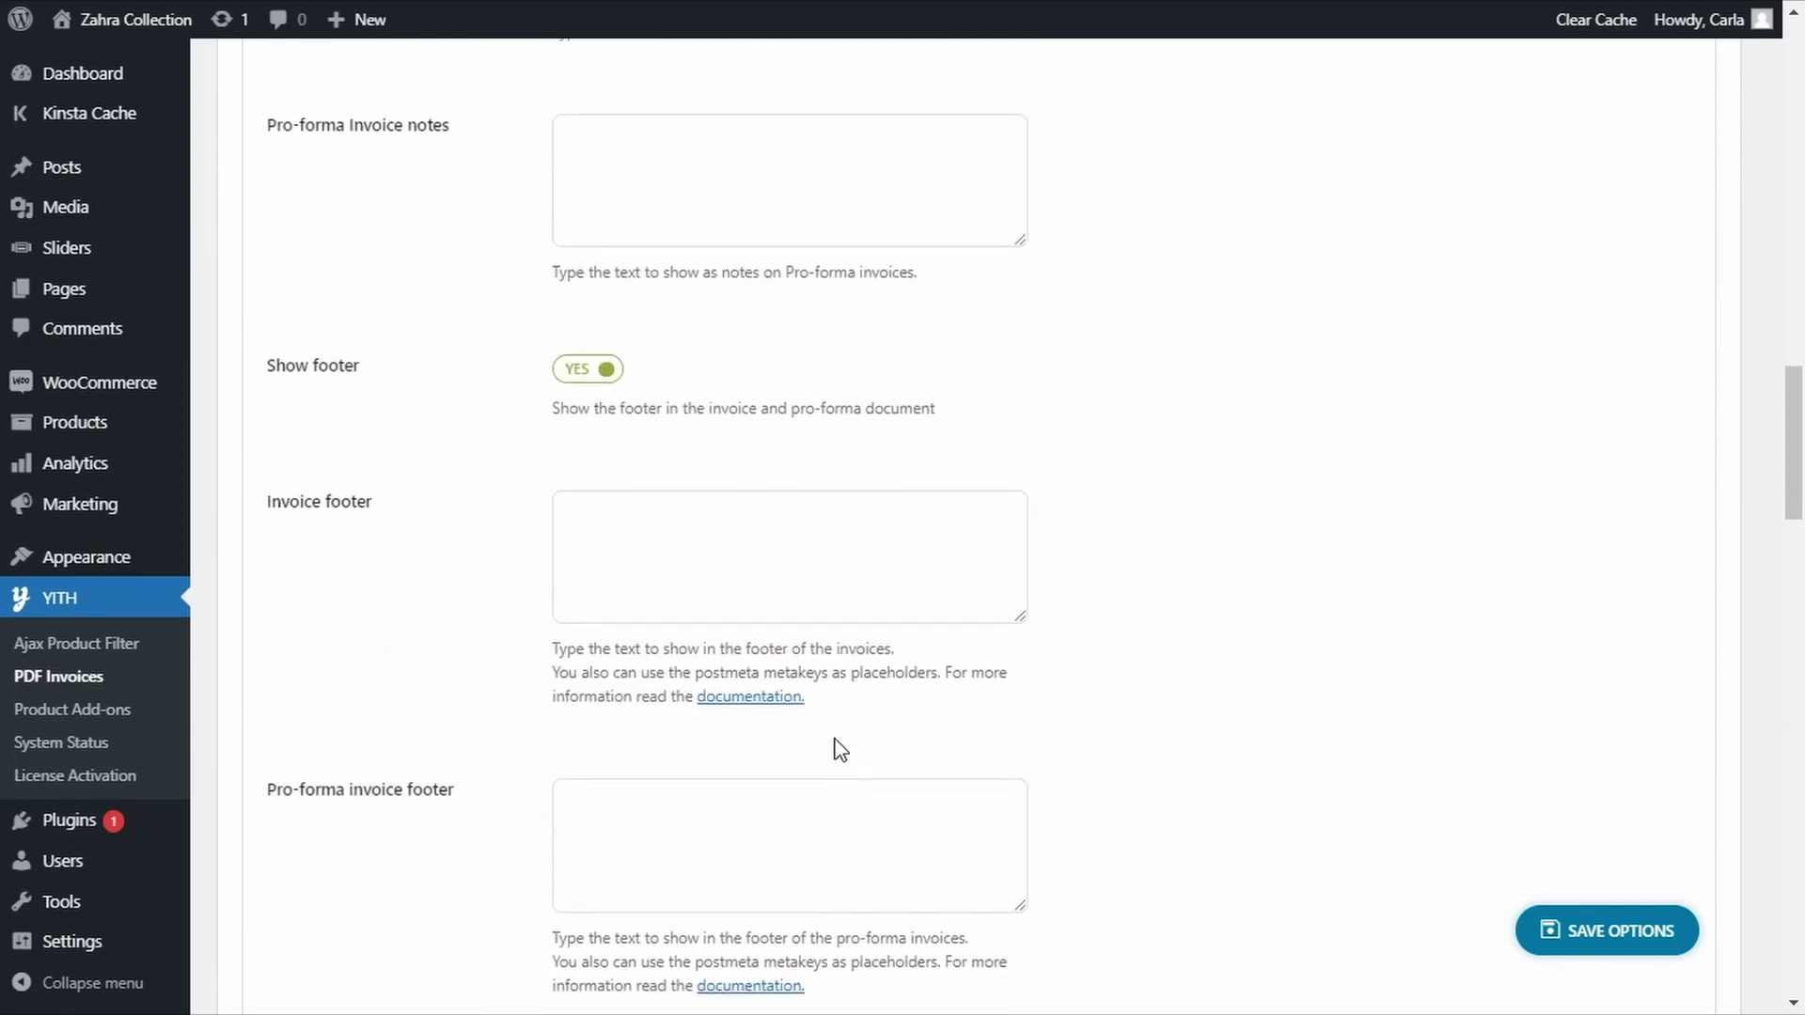
scroll(840, 749, up, 15)
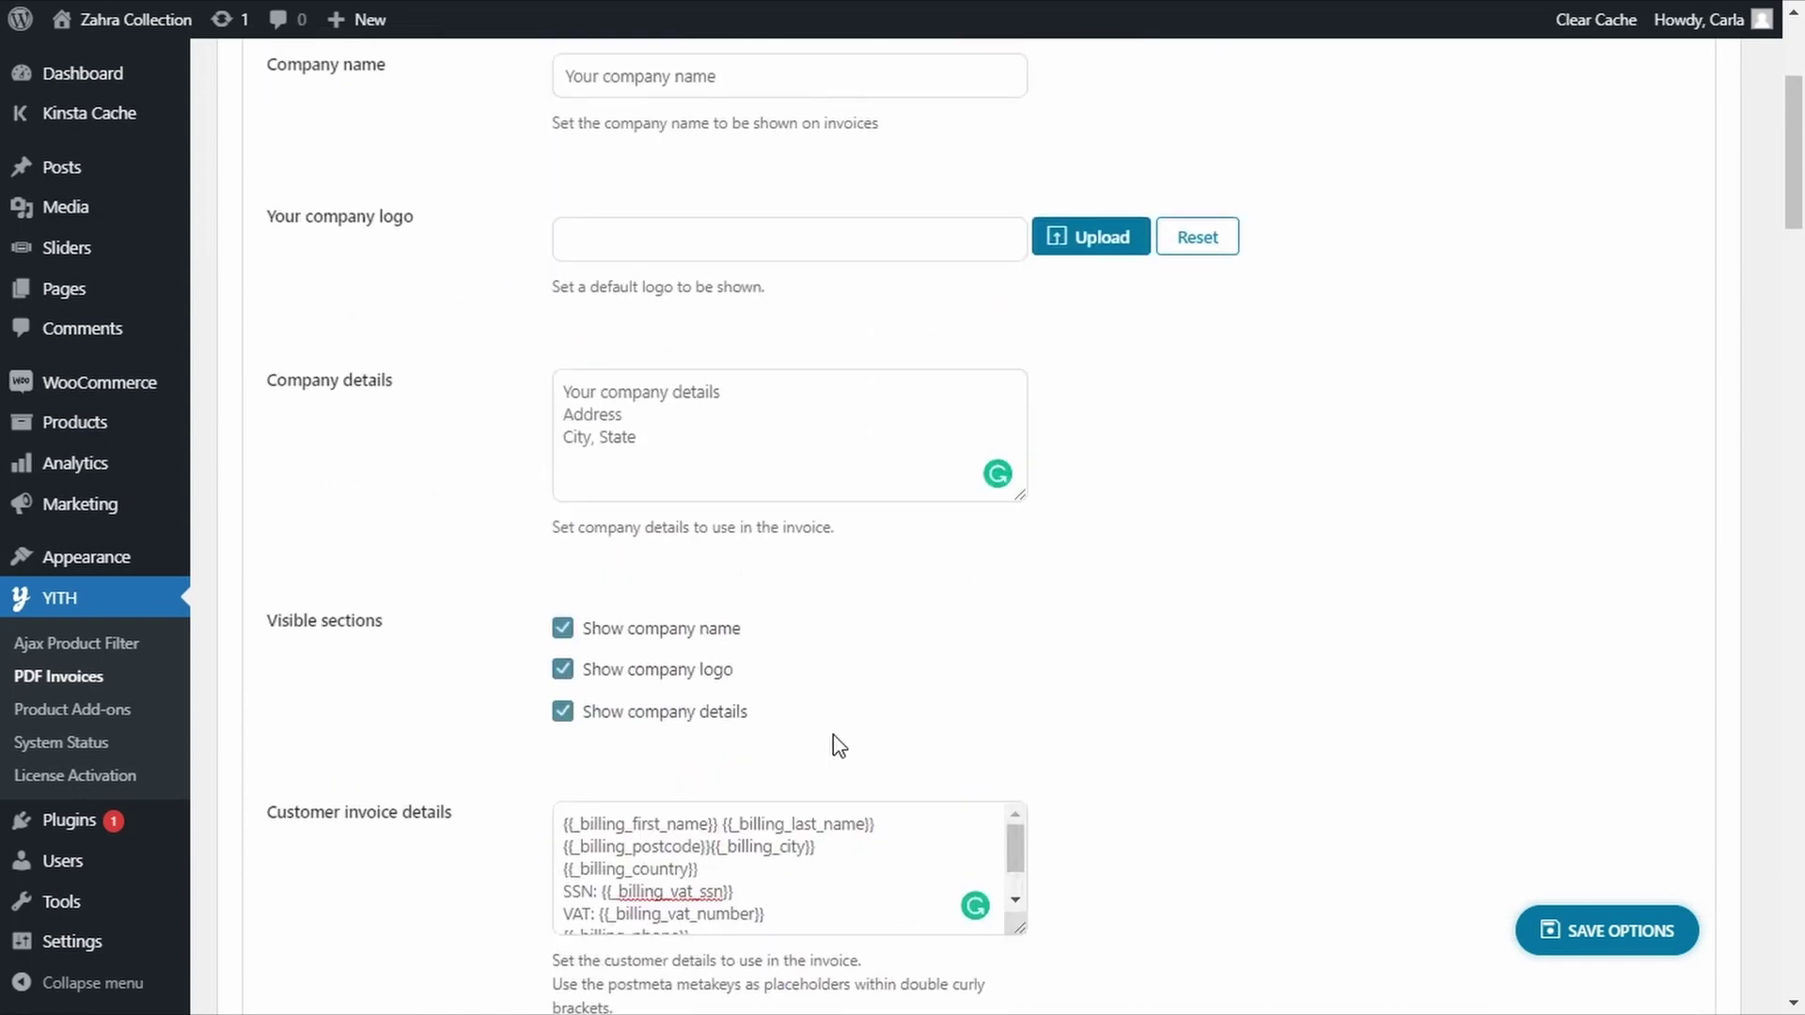
Open the template style settings and choose the Modern Stripes documents template.
scroll(832, 735, up, 5)
click(402, 247)
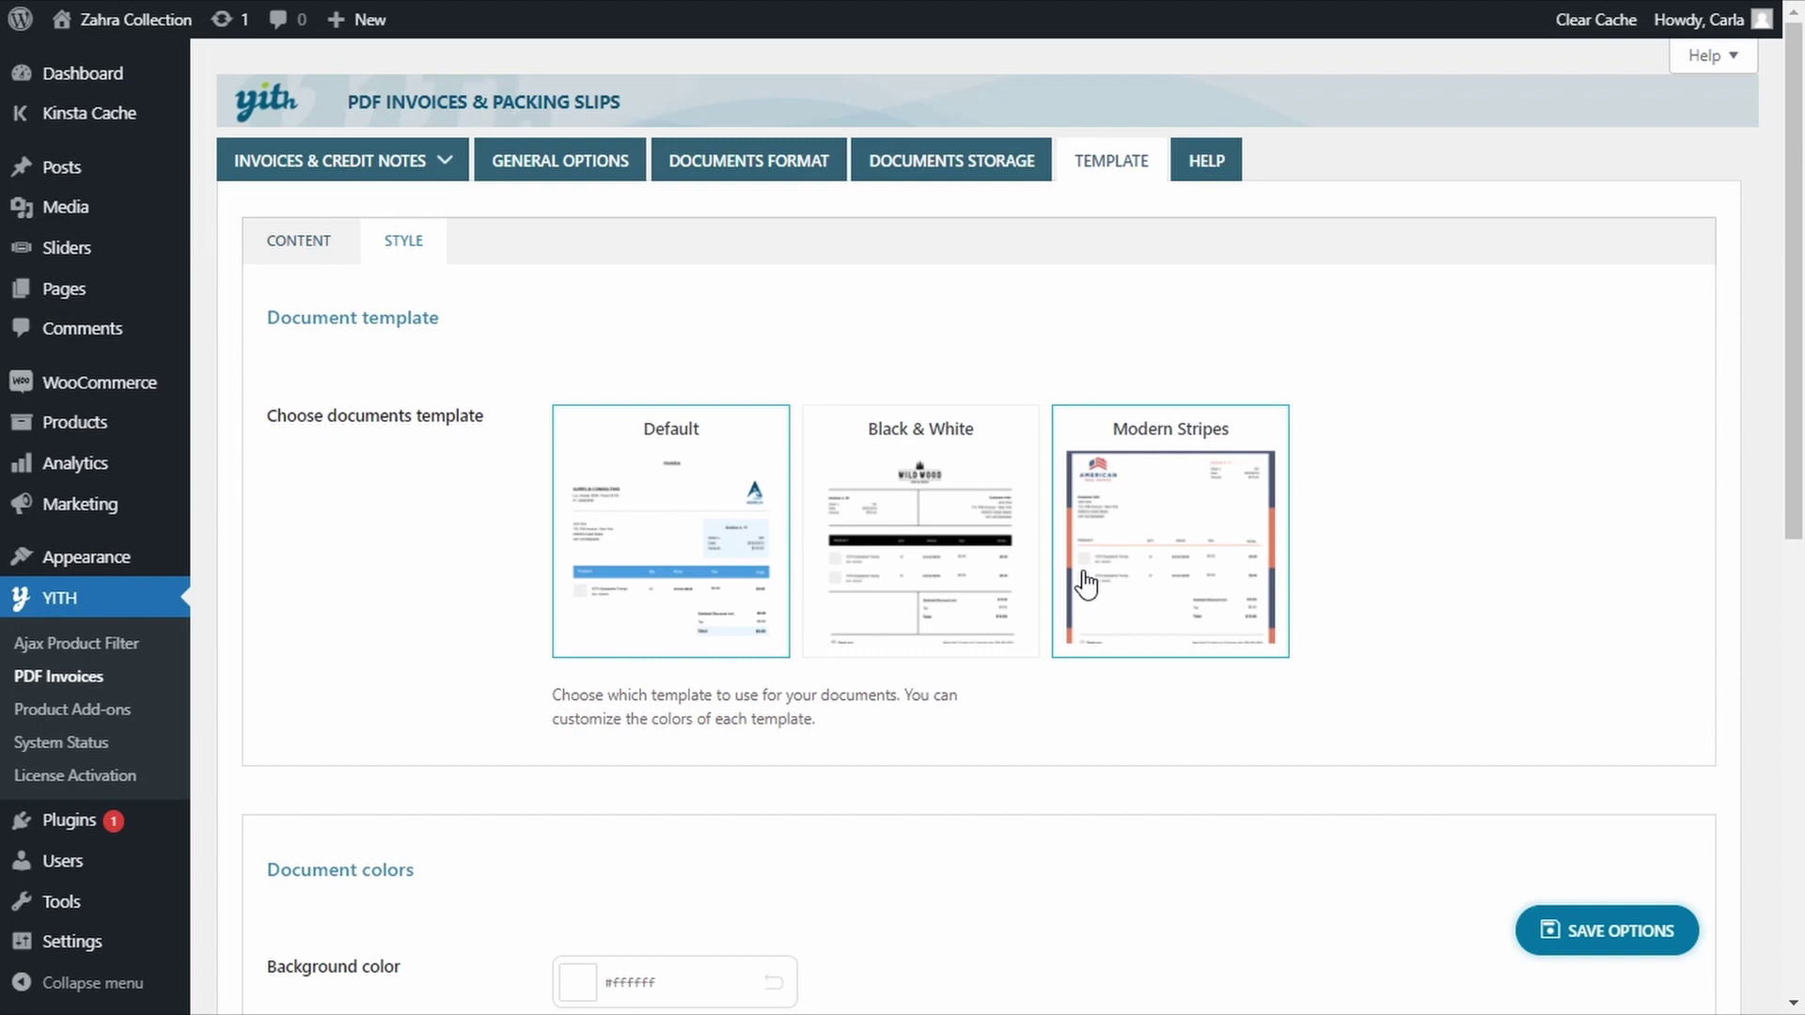
click(1180, 551)
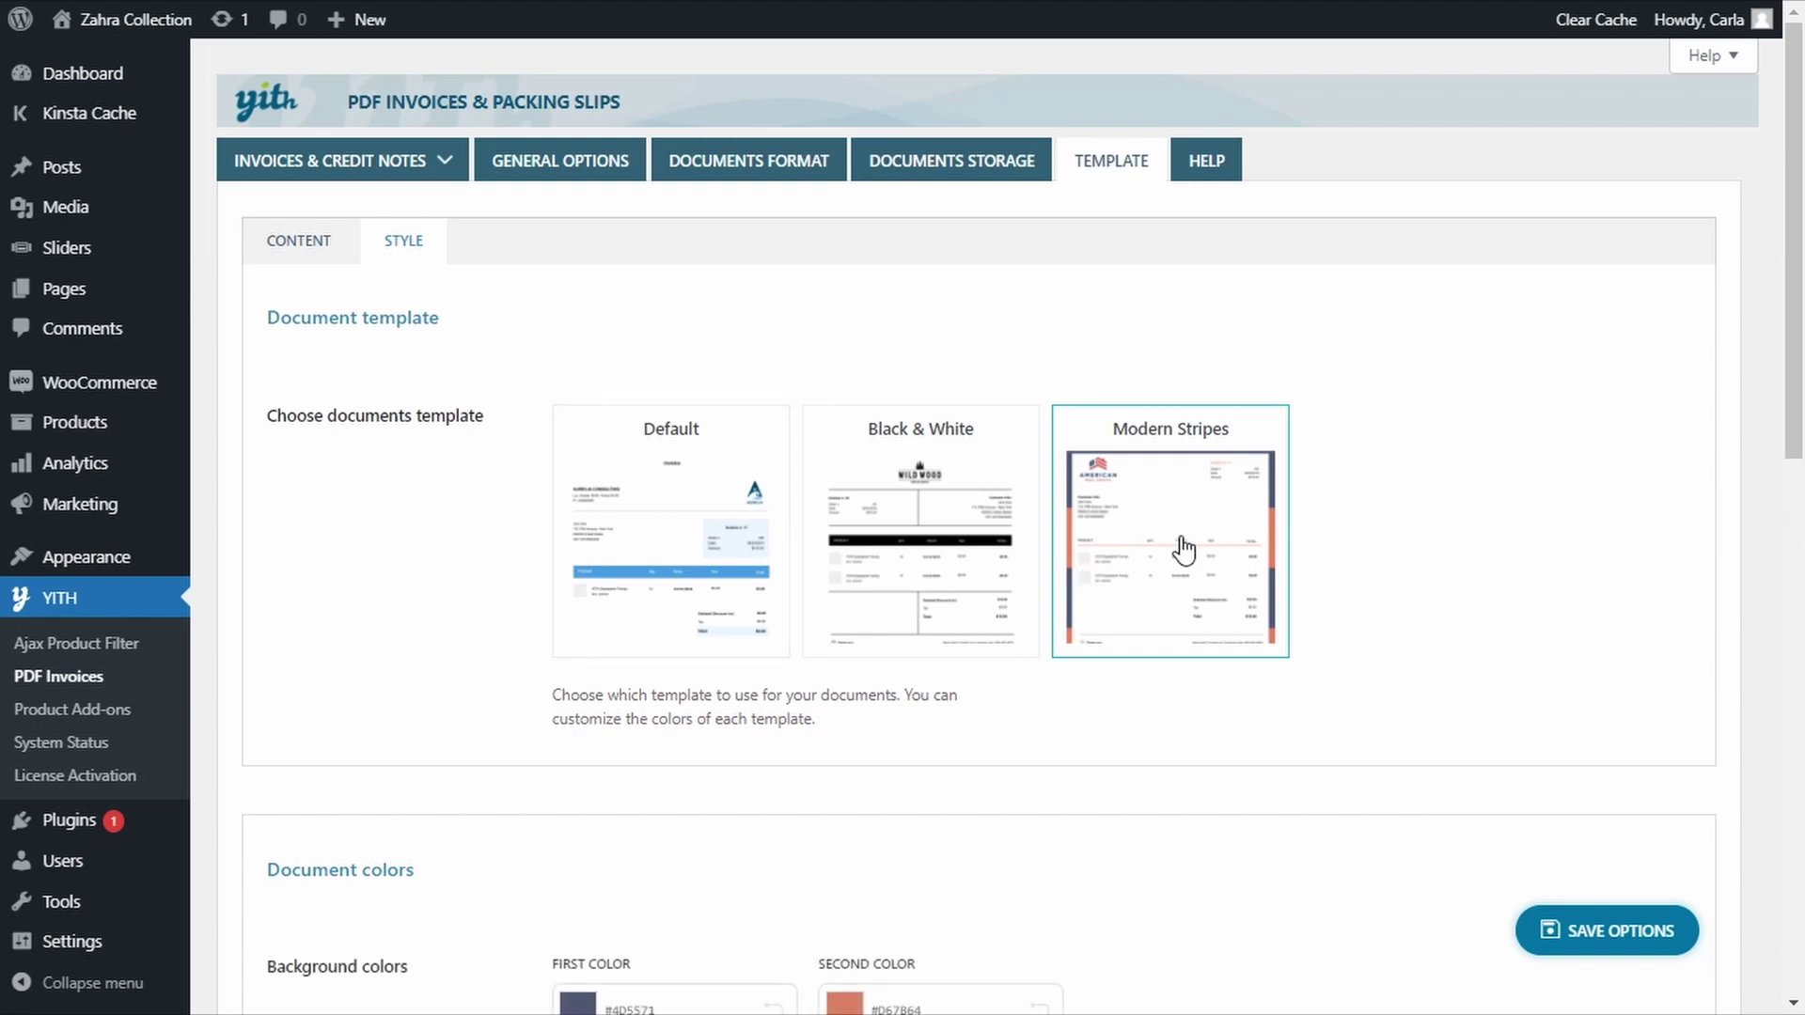
Set the first background color of the document template to light pink, rgb(253,184,227).
scroll(1183, 555, down, 3)
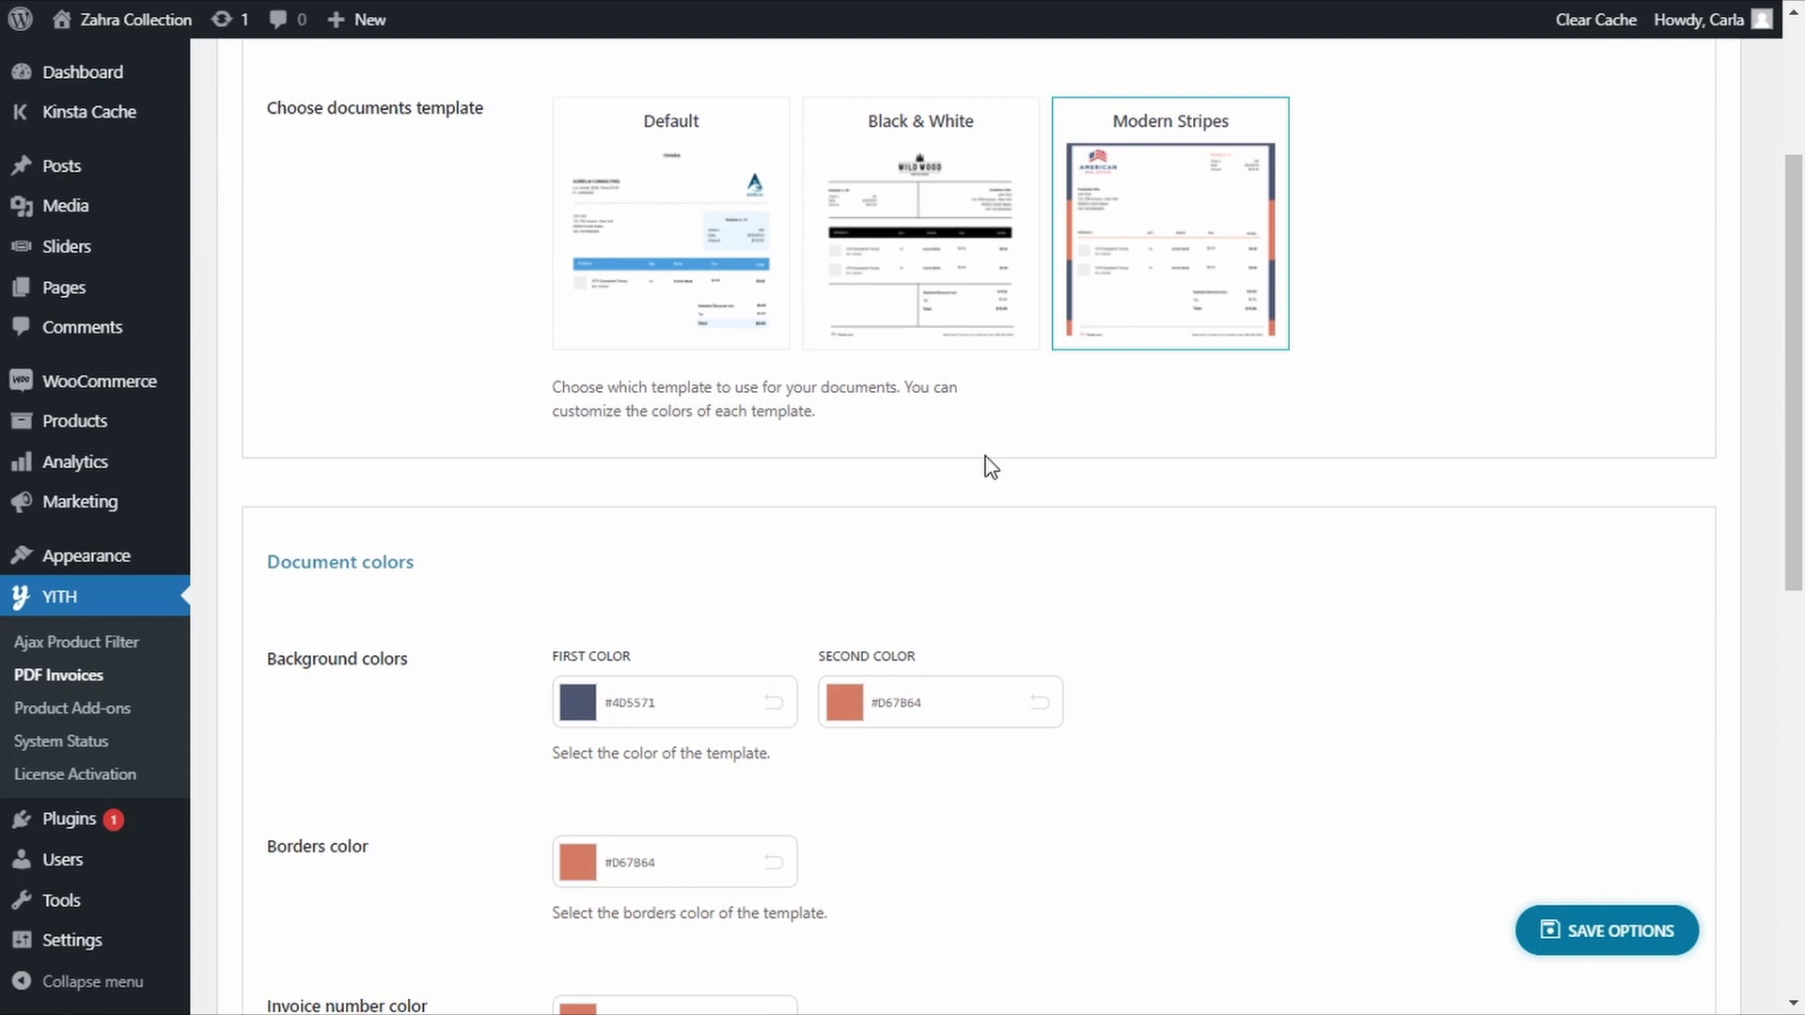
scroll(838, 545, down, 2)
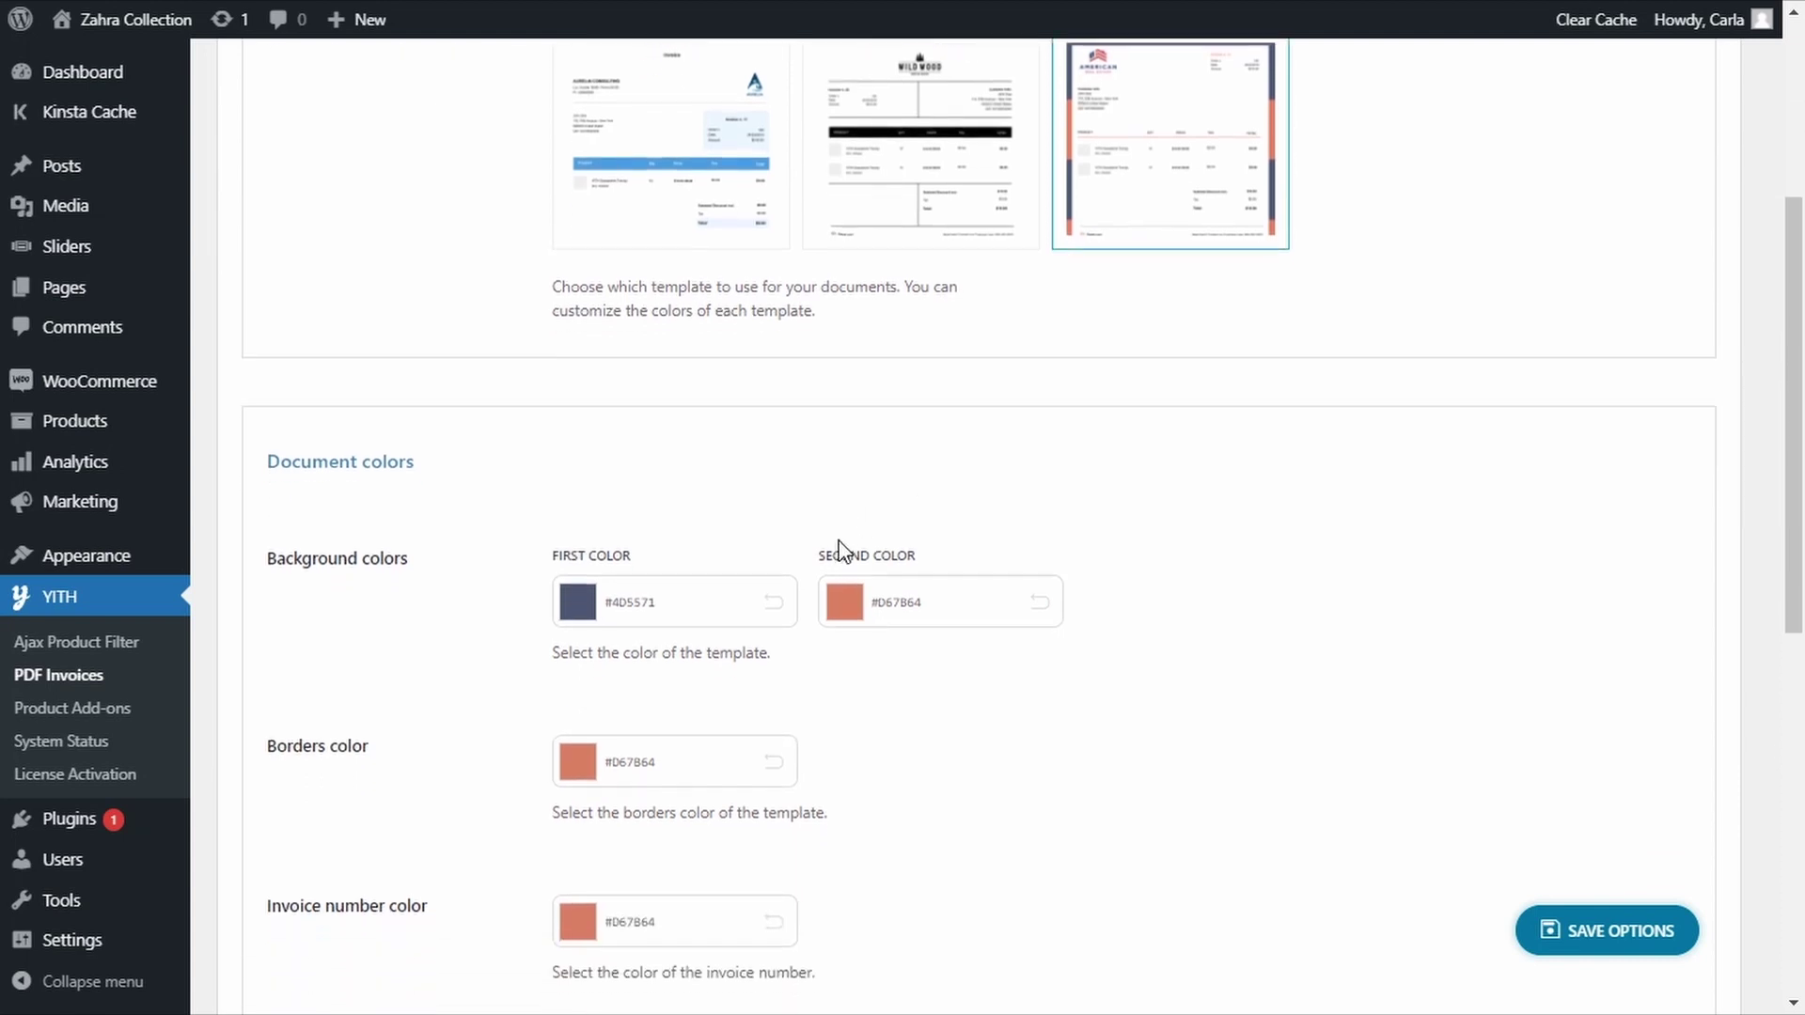
scroll(832, 632, down, 2)
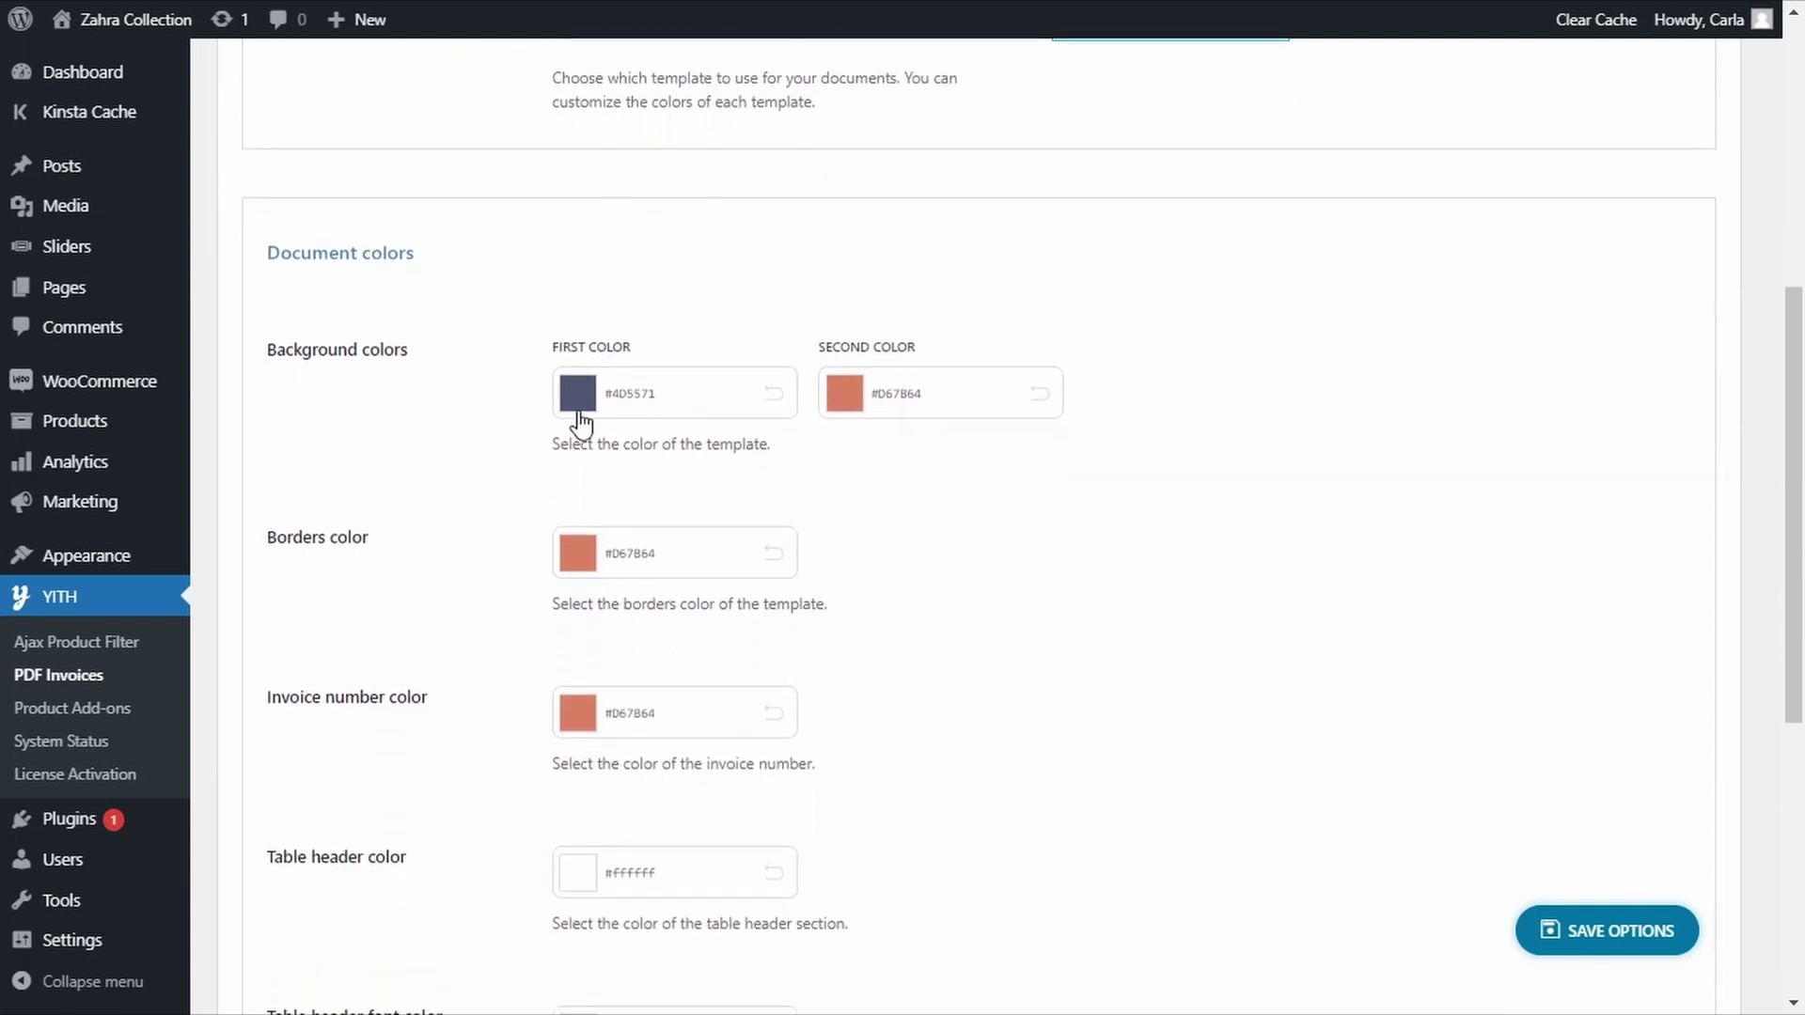
click(576, 402)
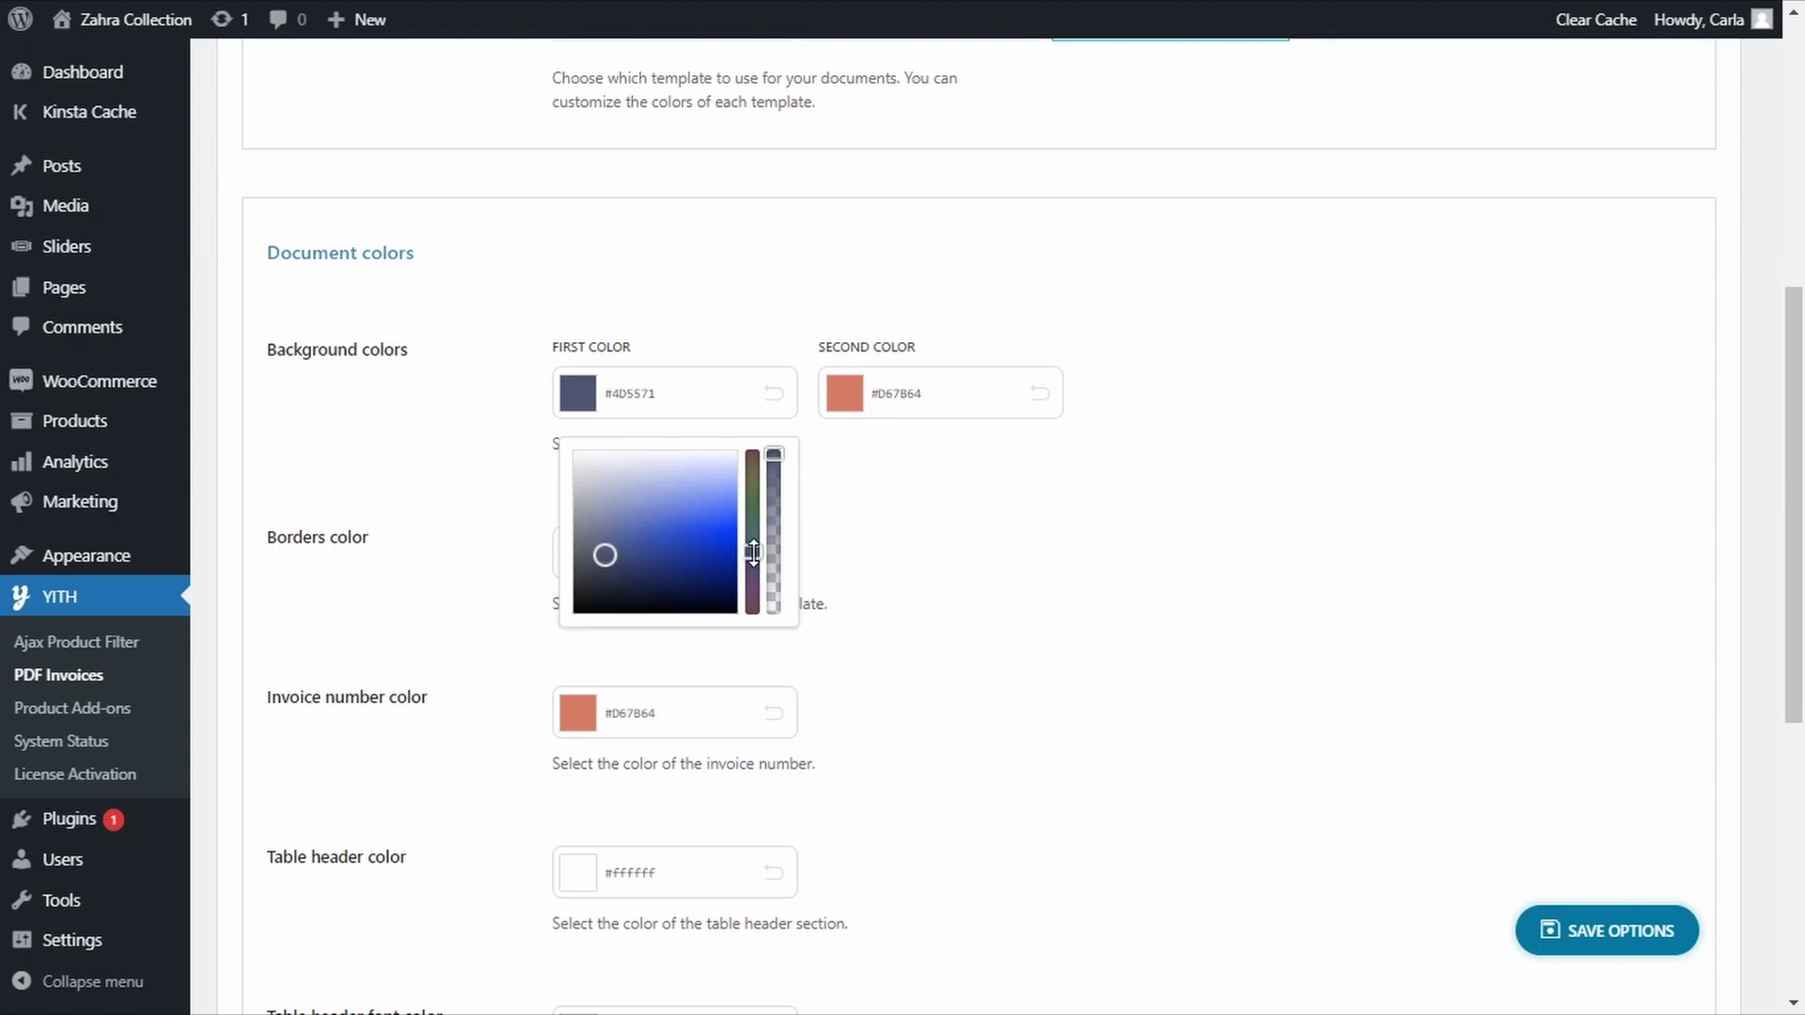
drag(606, 554, 723, 482)
drag(753, 552, 770, 611)
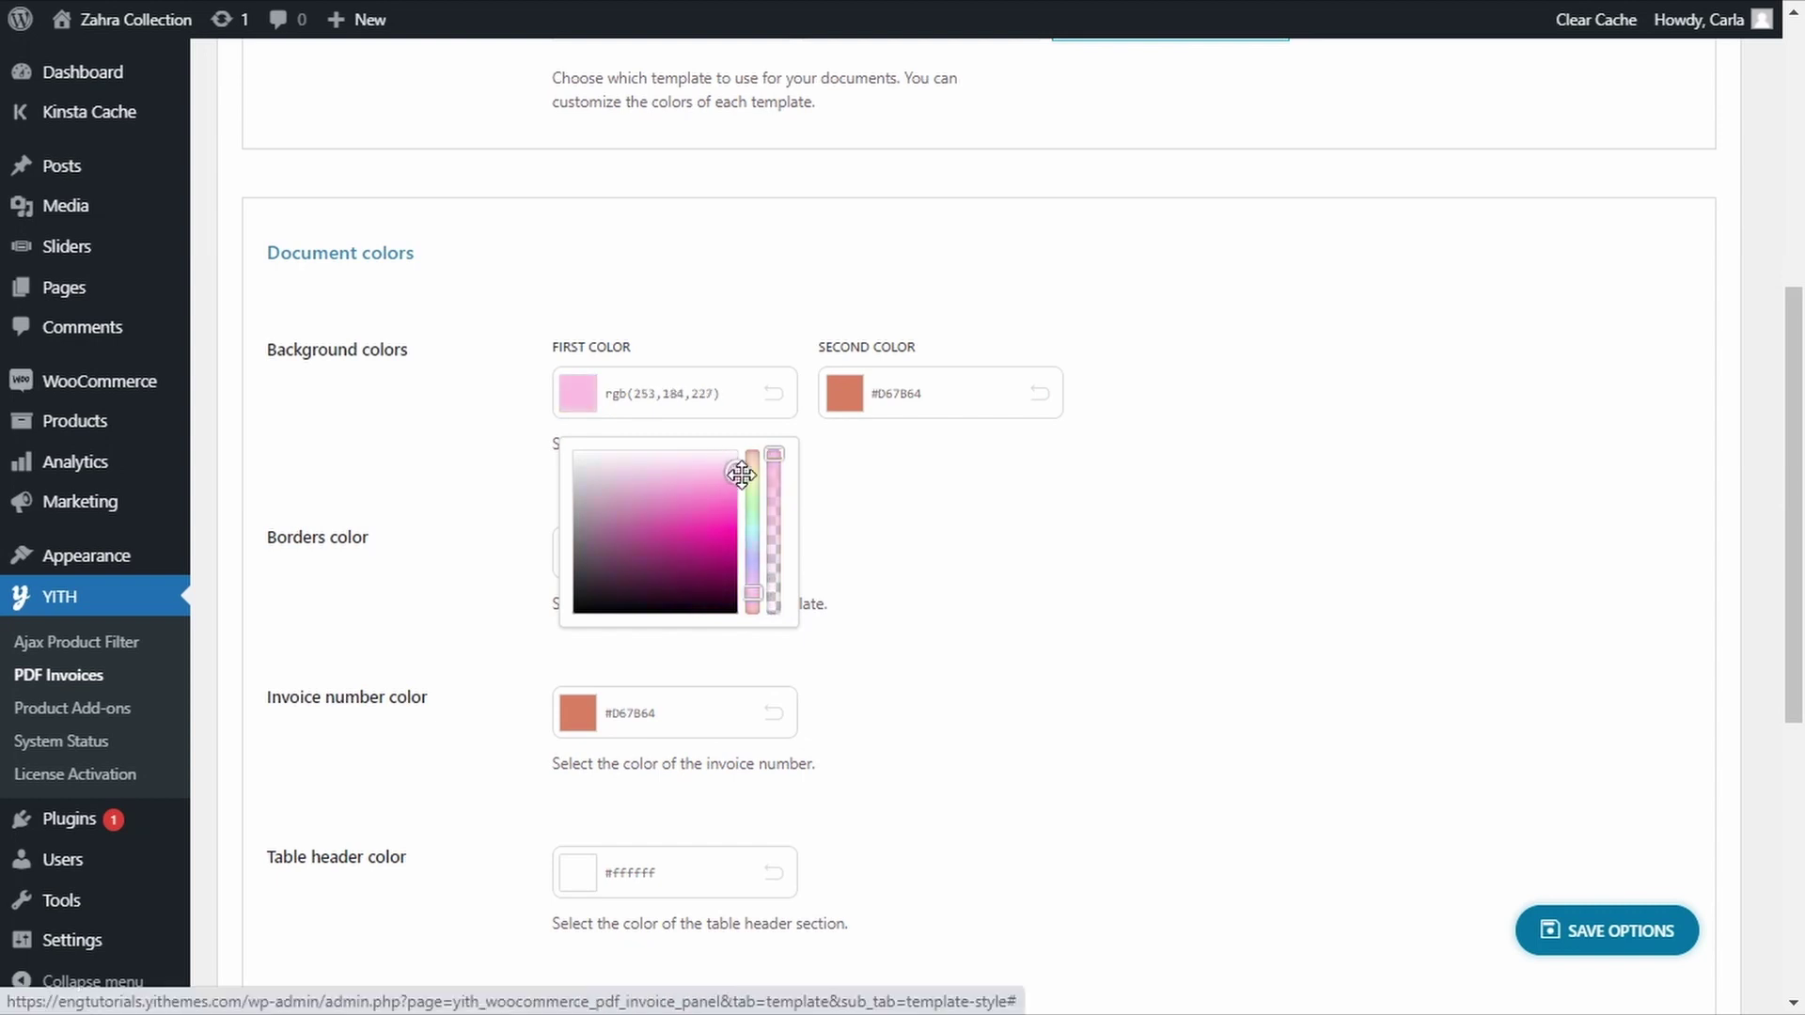
Set the second background color to purple, rgb(187,120,231).
click(844, 392)
drag(1021, 557, 1019, 573)
click(958, 501)
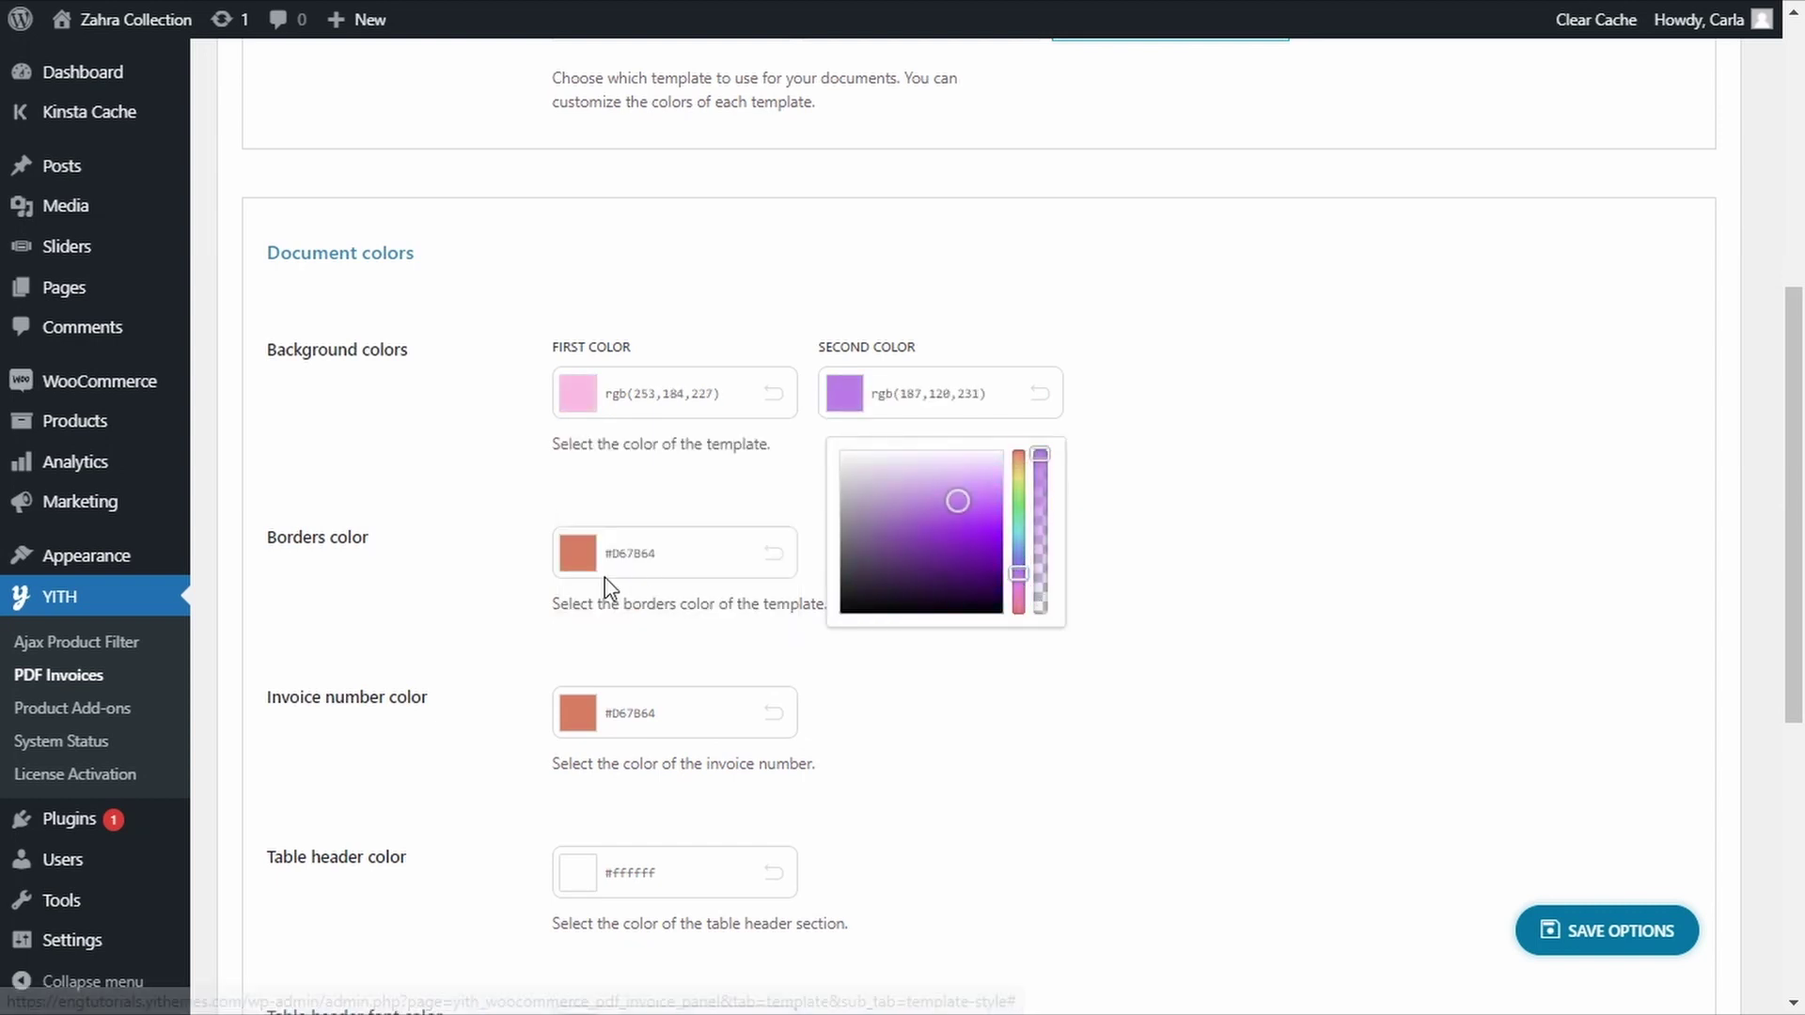
Set the template's borders color to violet, rgb(196,95,236), and close the color picker.
click(591, 564)
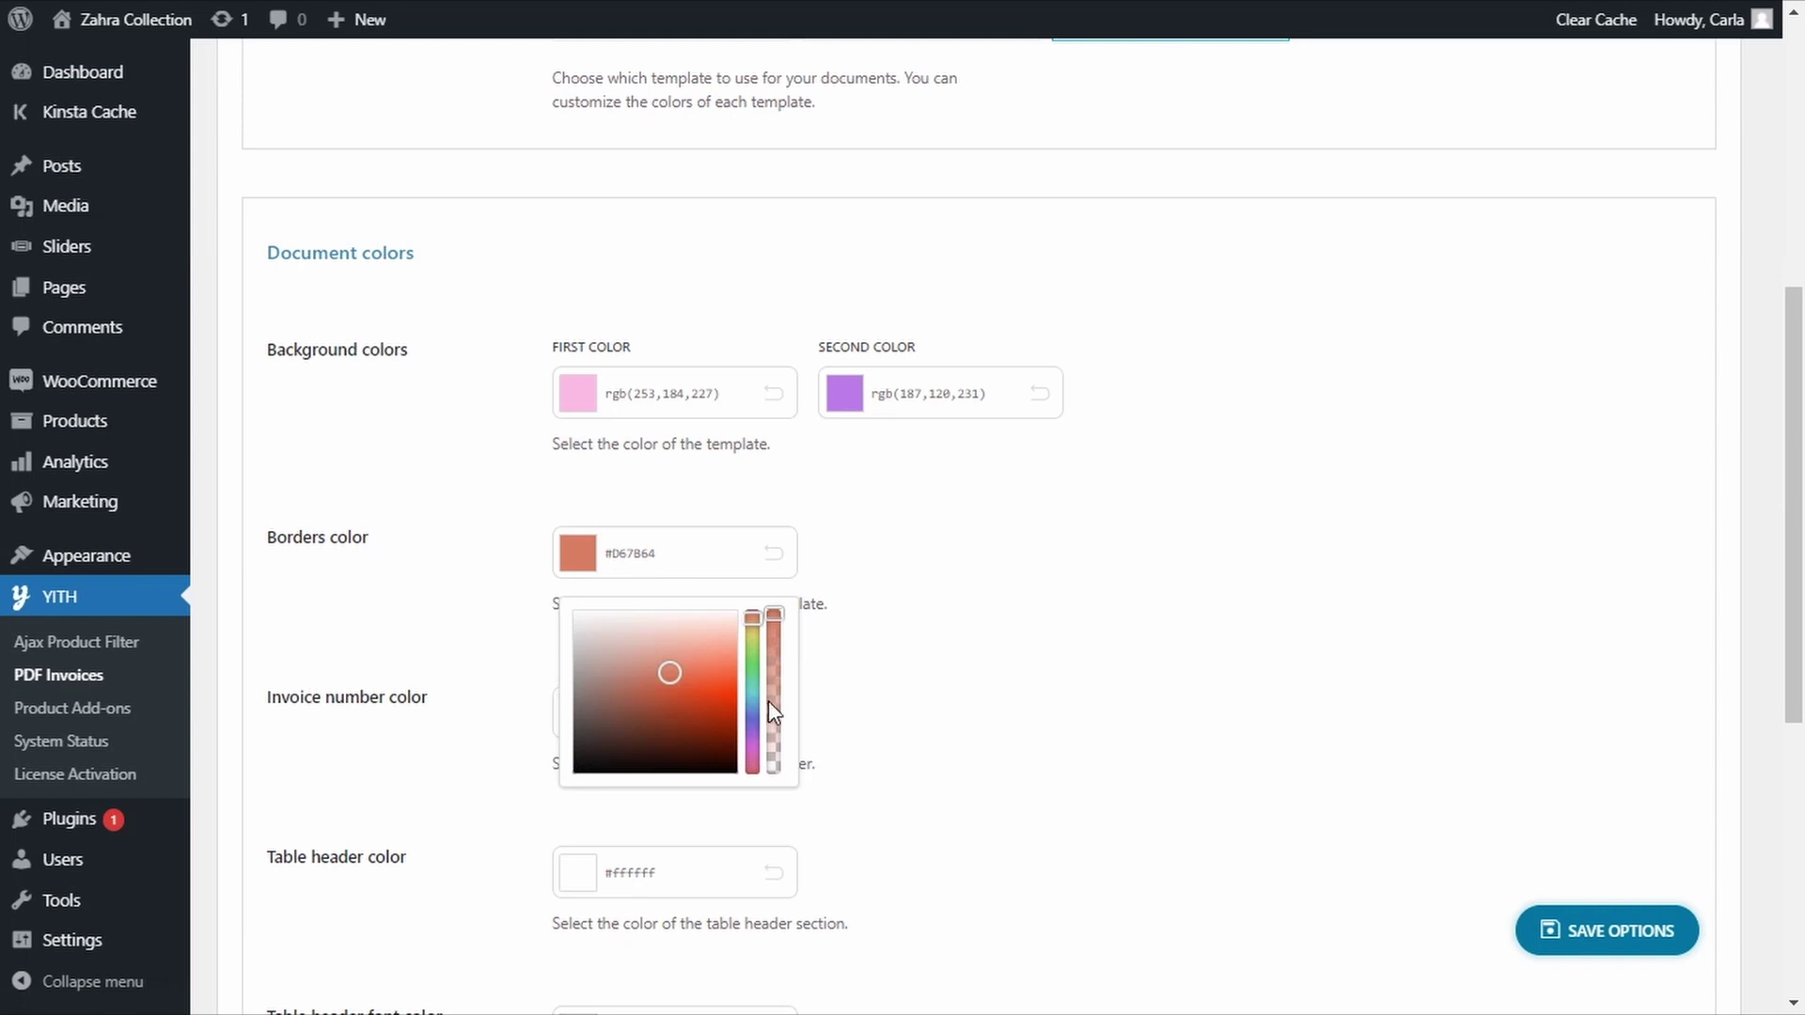
drag(756, 713, 754, 736)
drag(709, 662, 707, 677)
click(940, 663)
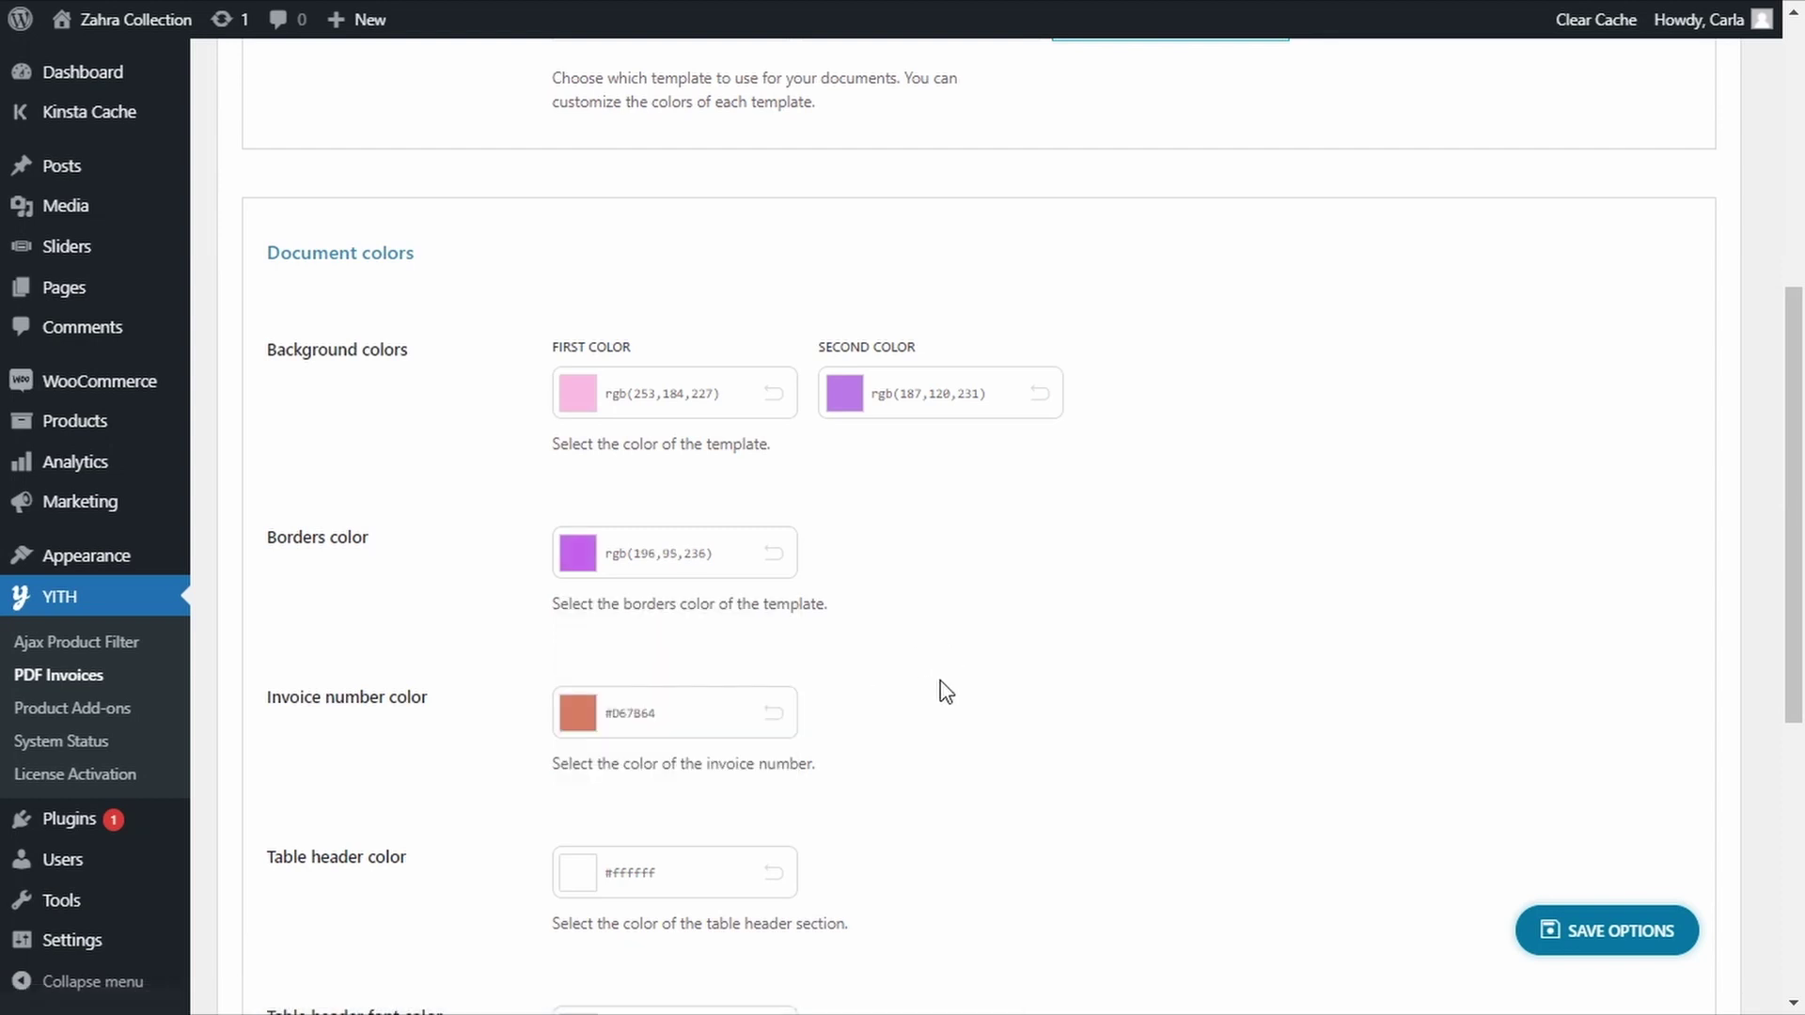
Set the invoice number color to bright pink, rgb(237,48,174), and save the template options.
scroll(792, 686, down, 1)
click(578, 448)
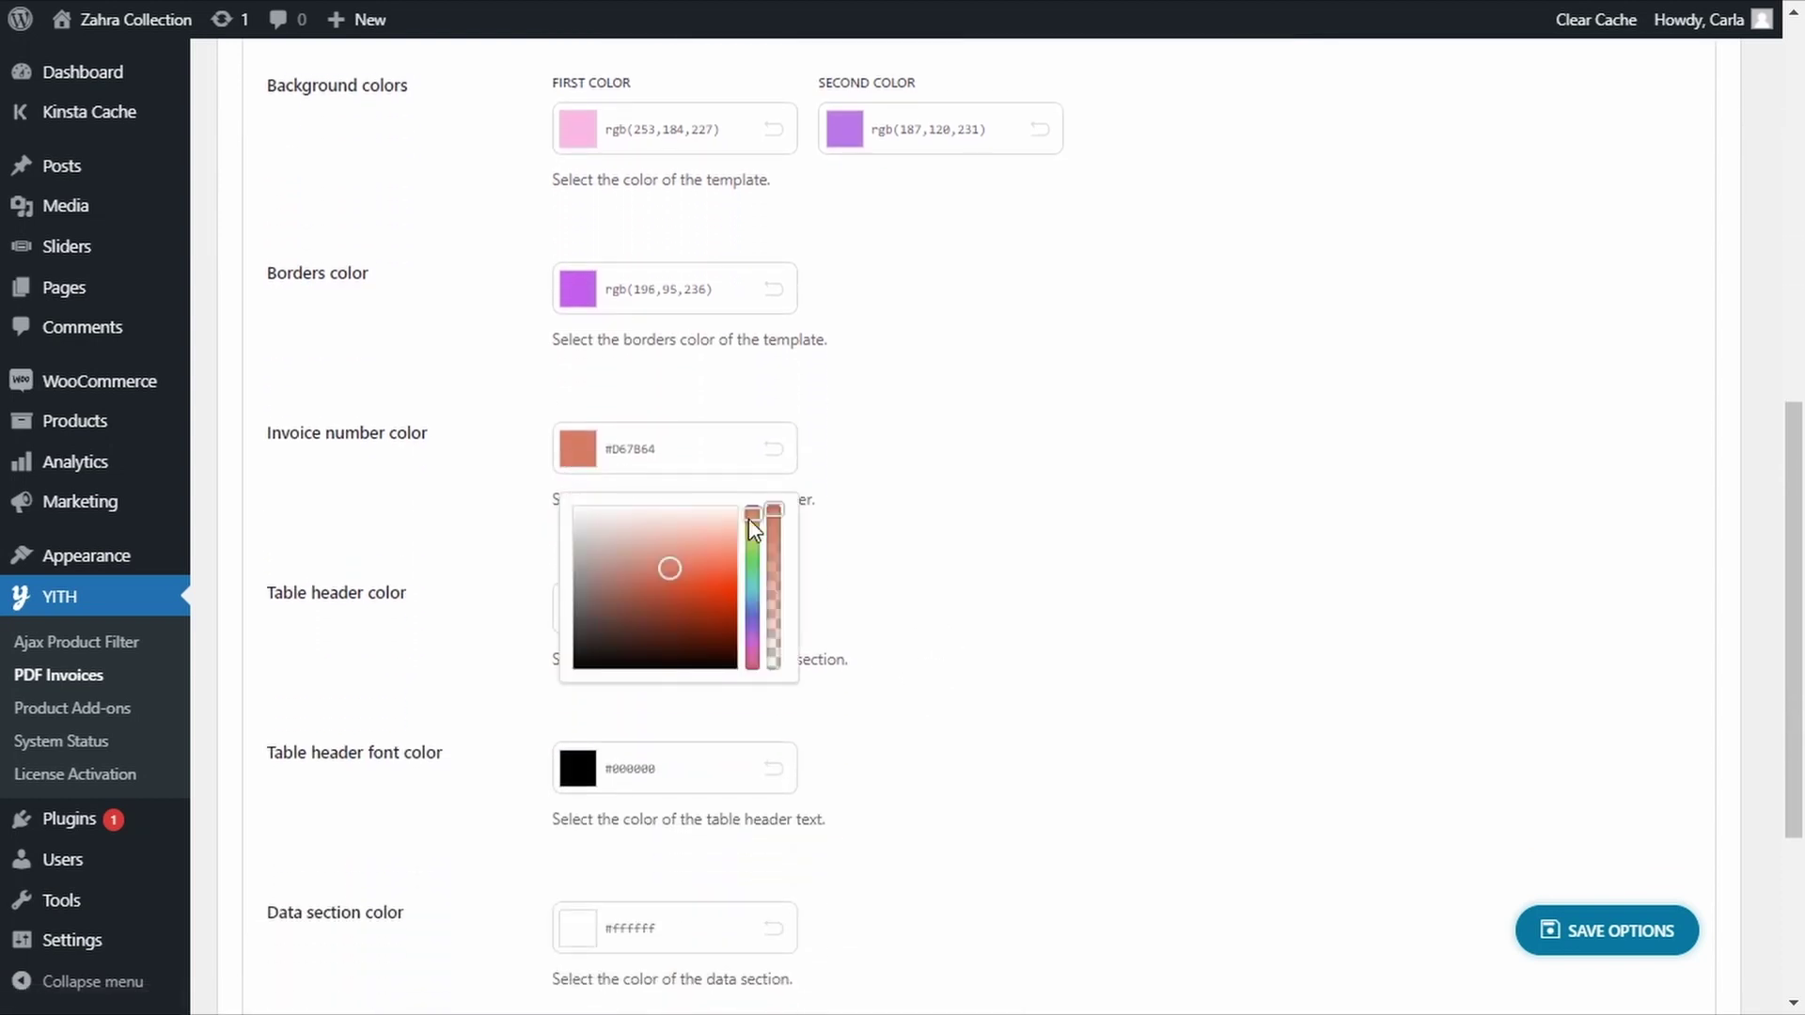
mouse_move(753, 649)
mouse_down()
mouse_move(752, 628)
mouse_move(753, 662)
mouse_up()
drag(669, 568, 724, 583)
click(1051, 515)
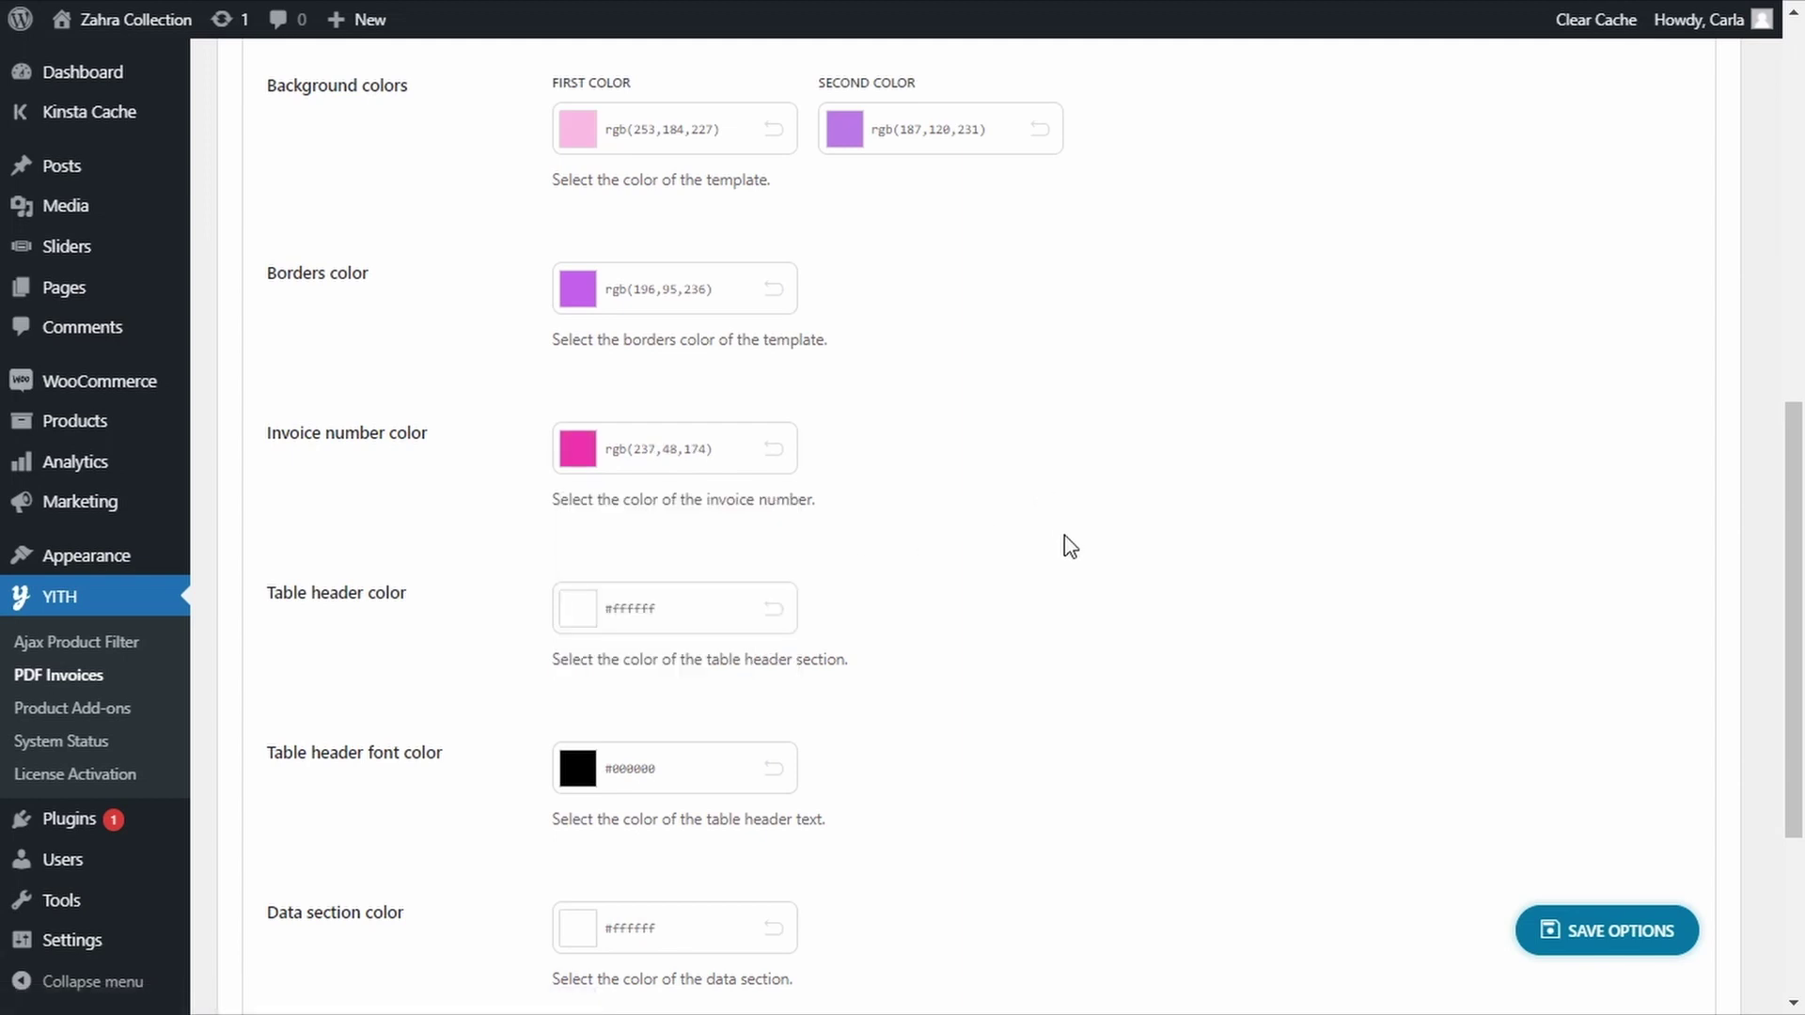
scroll(1053, 559, down, 4)
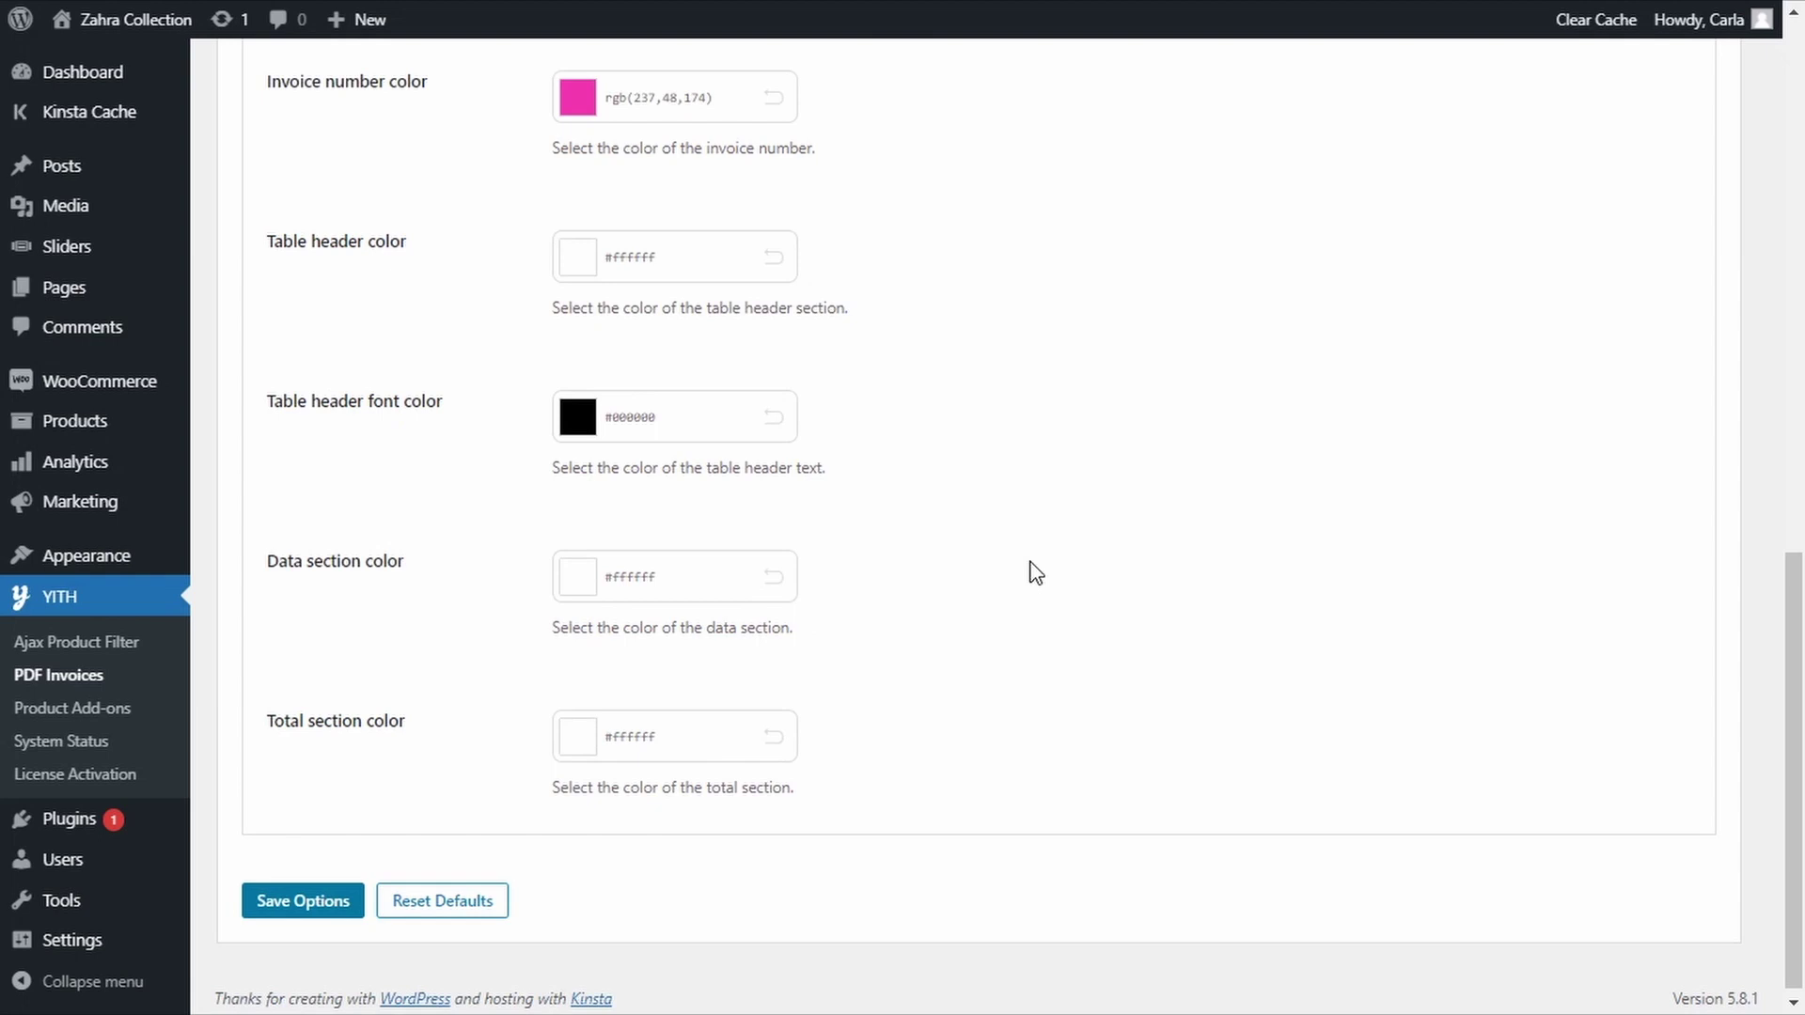
click(320, 895)
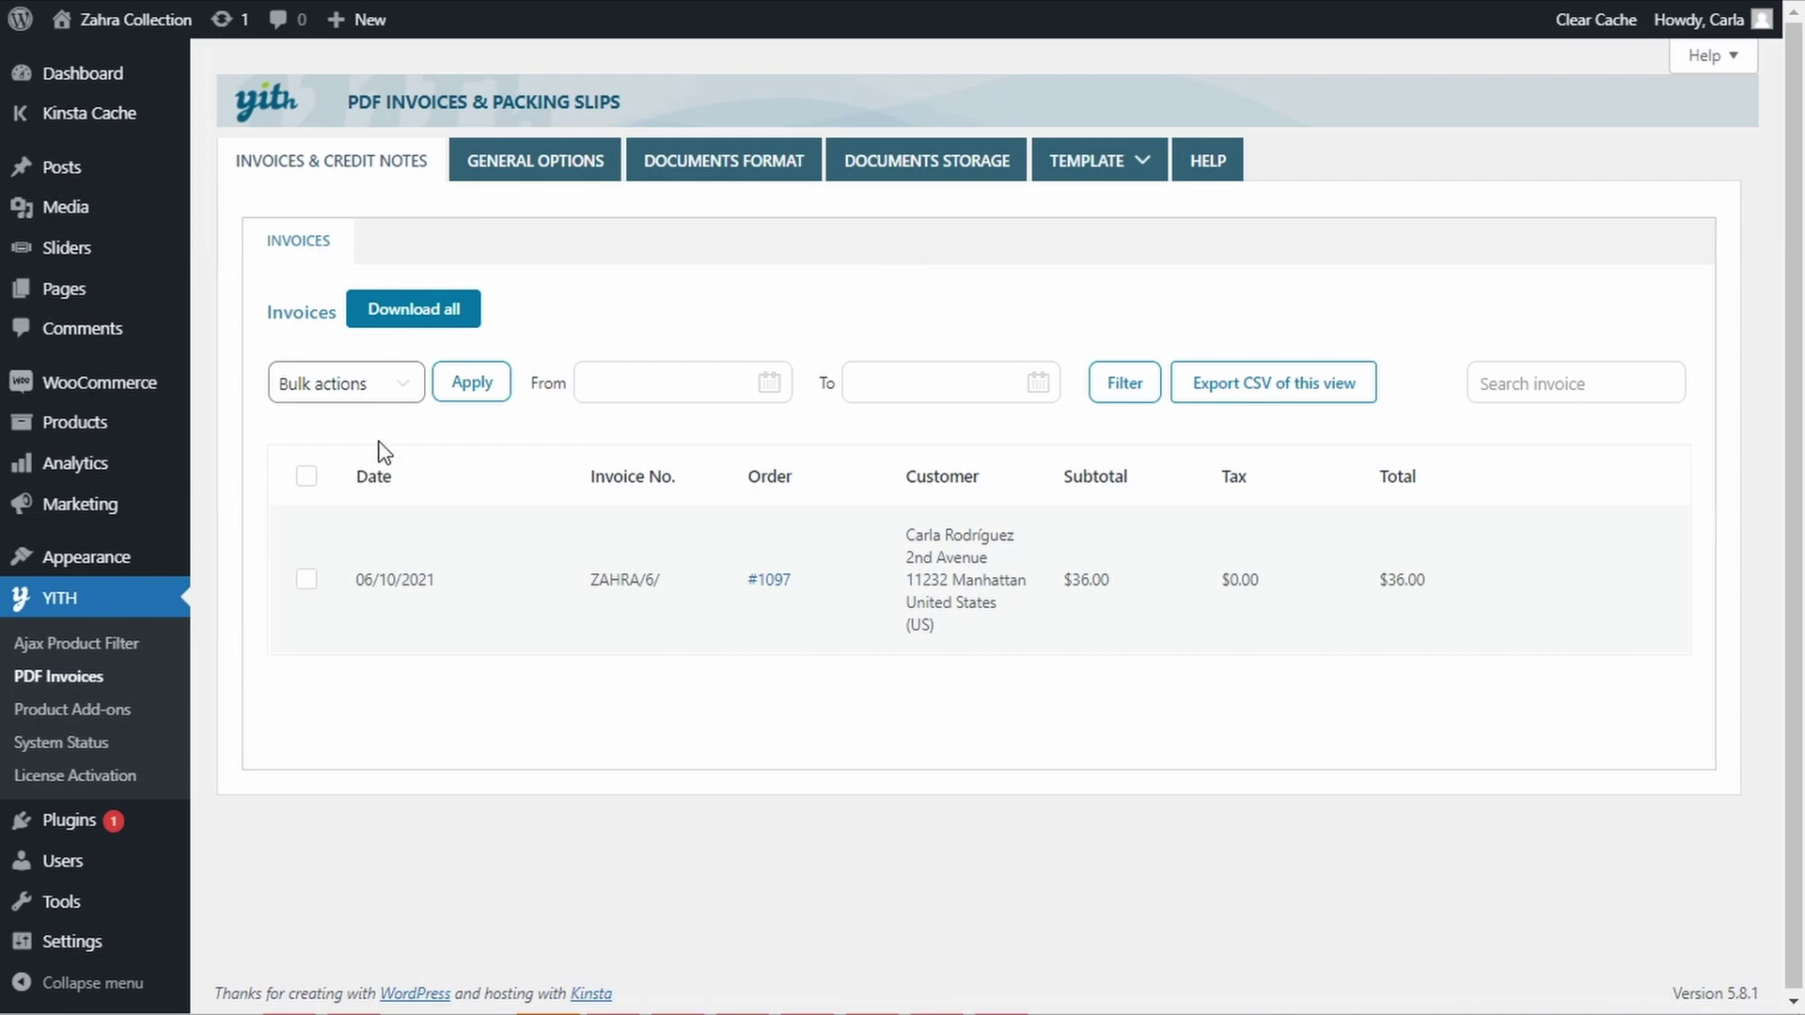
Select all invoices in the plugin's invoices list and view the available bulk actions without applying any.
mouse_move(132, 382)
click(308, 583)
click(310, 583)
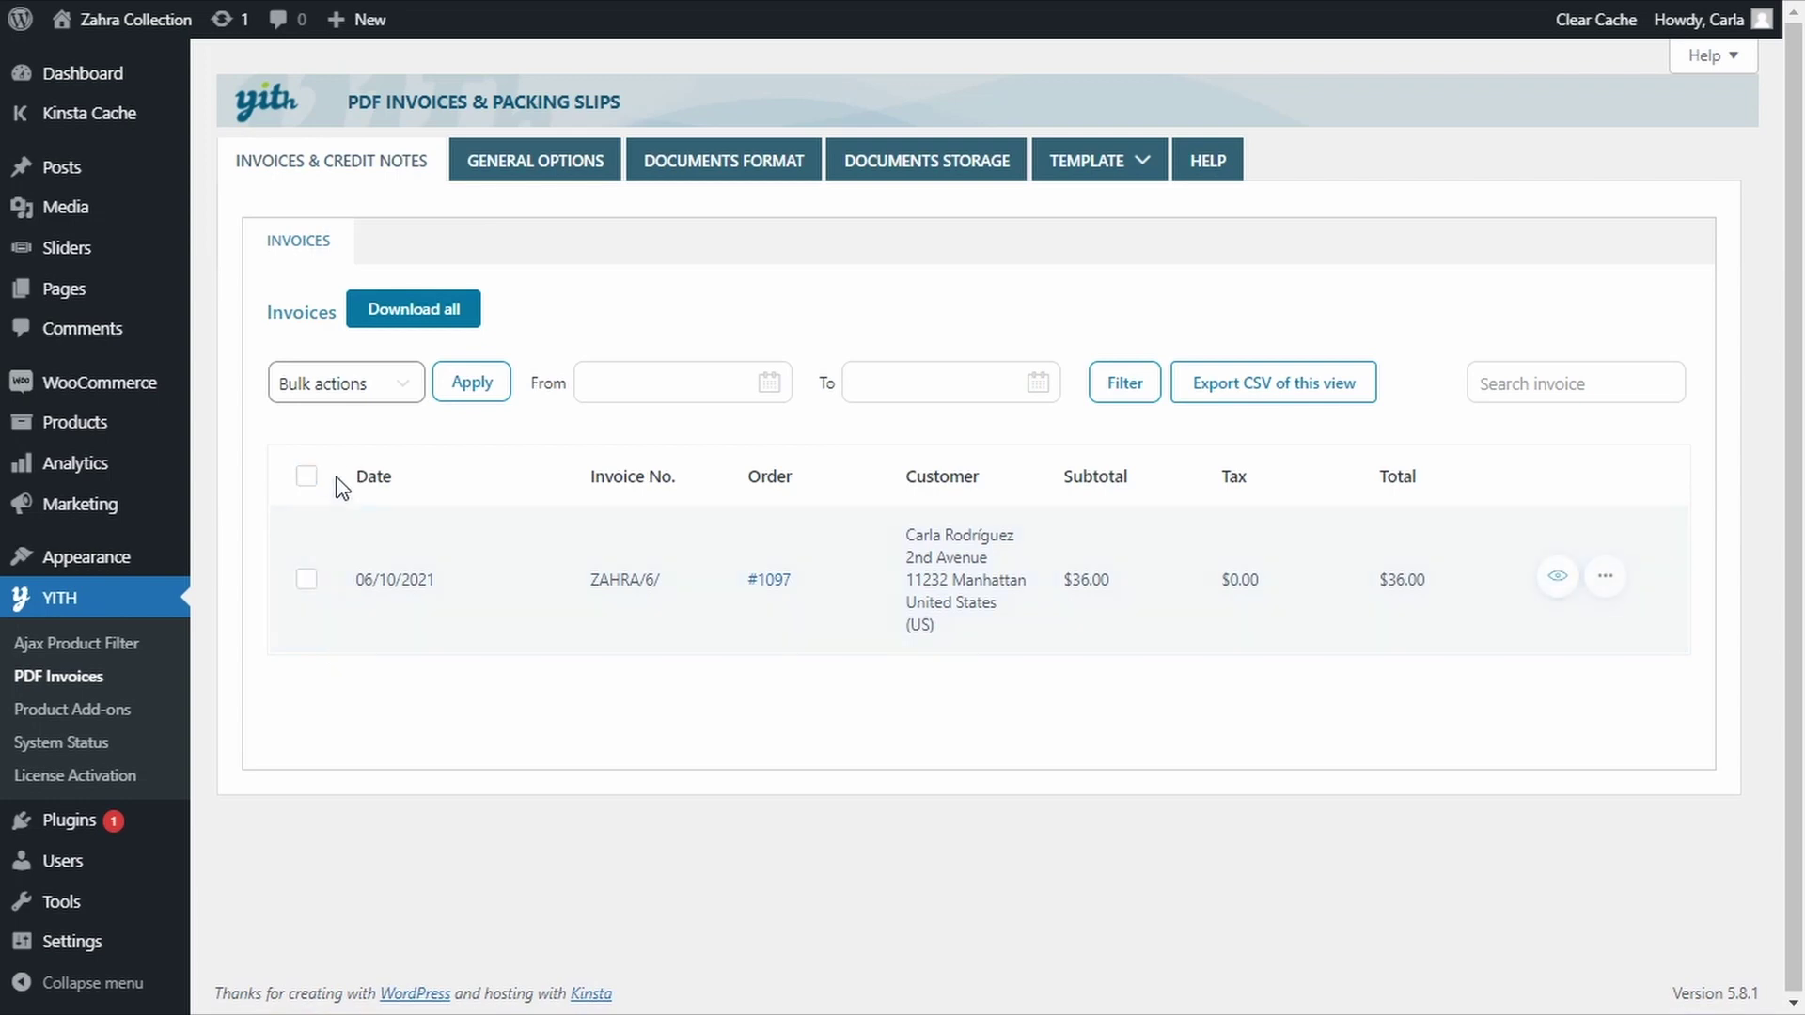
click(305, 477)
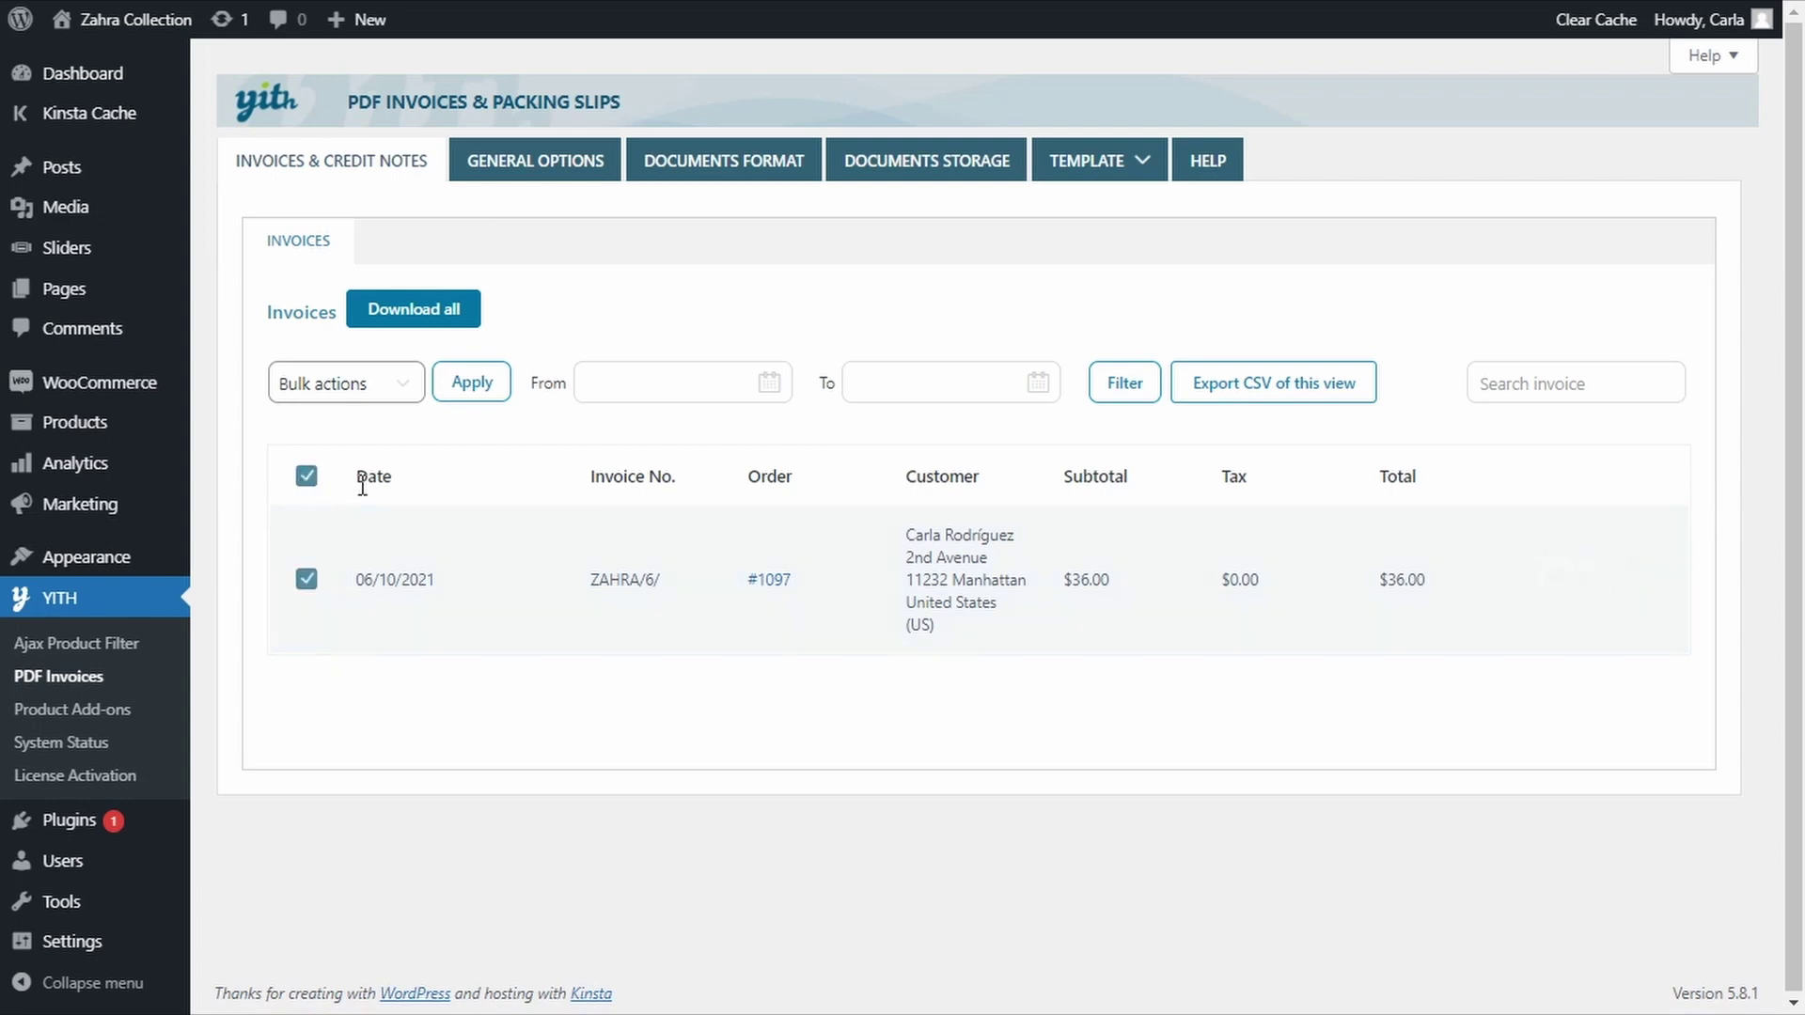
click(404, 386)
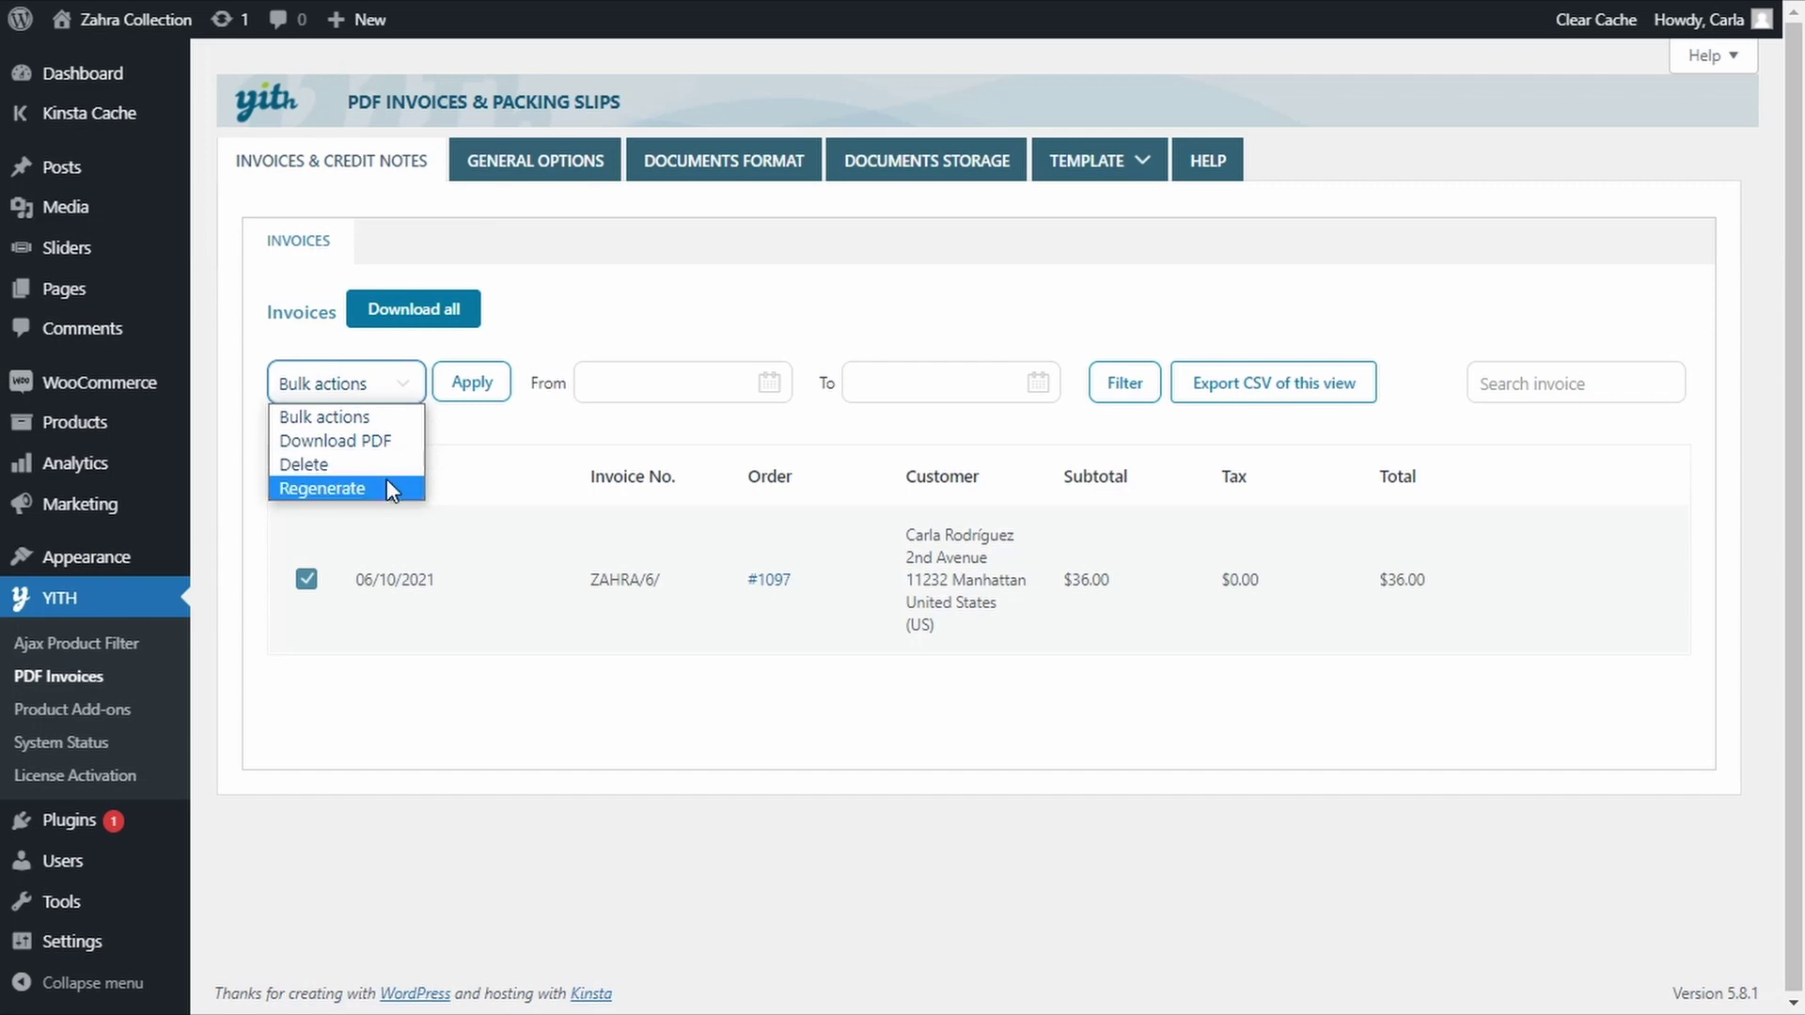
click(646, 423)
View the calendars of the From and To date filters for the invoices list without picking dates.
click(704, 382)
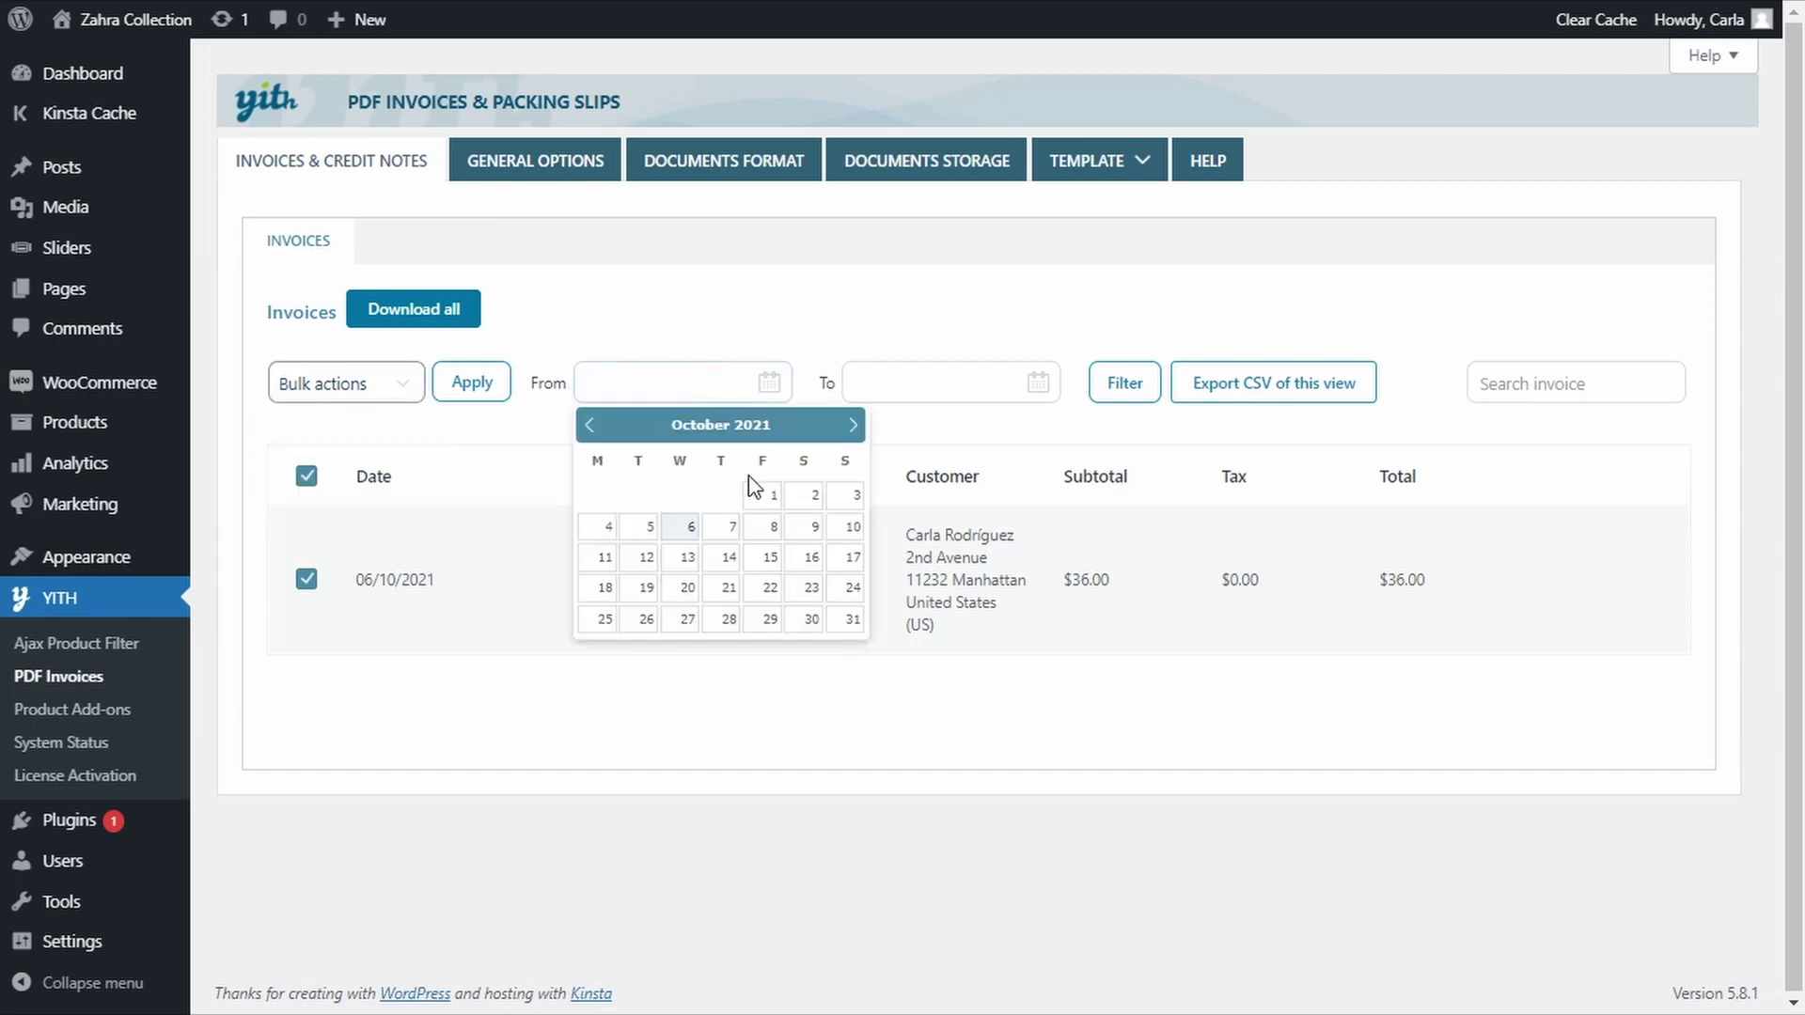
click(874, 382)
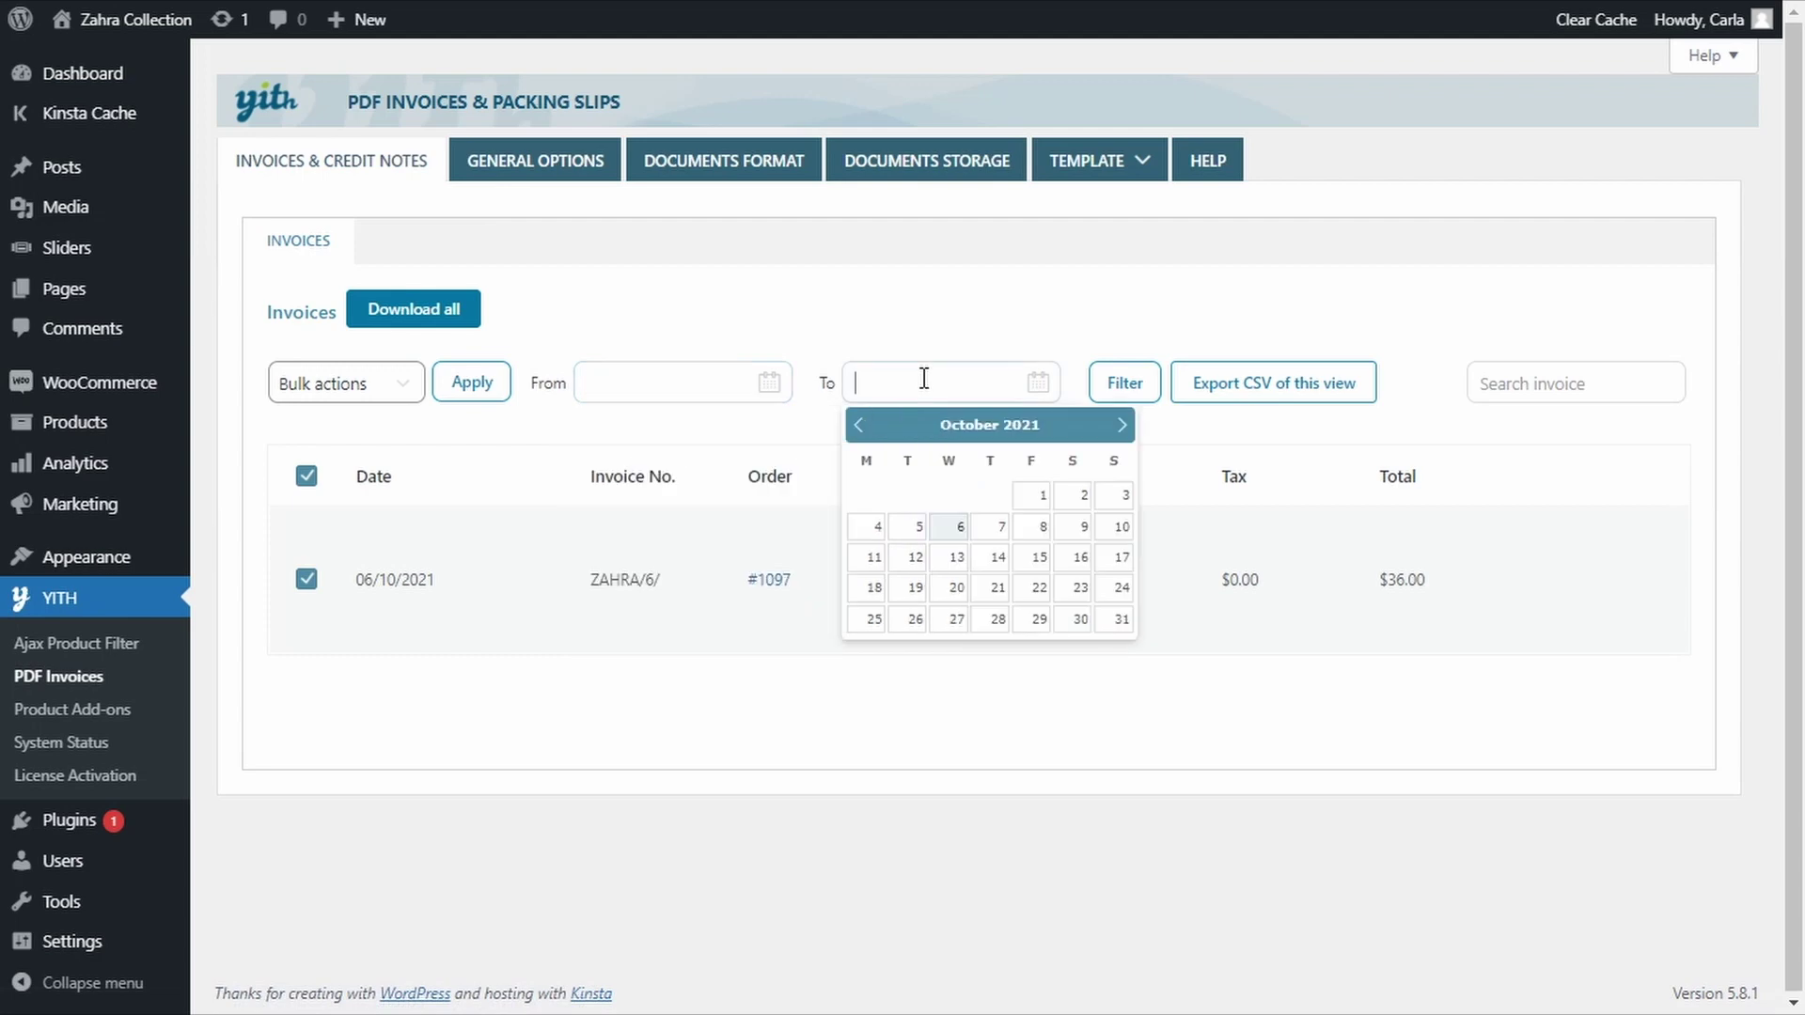
click(1116, 291)
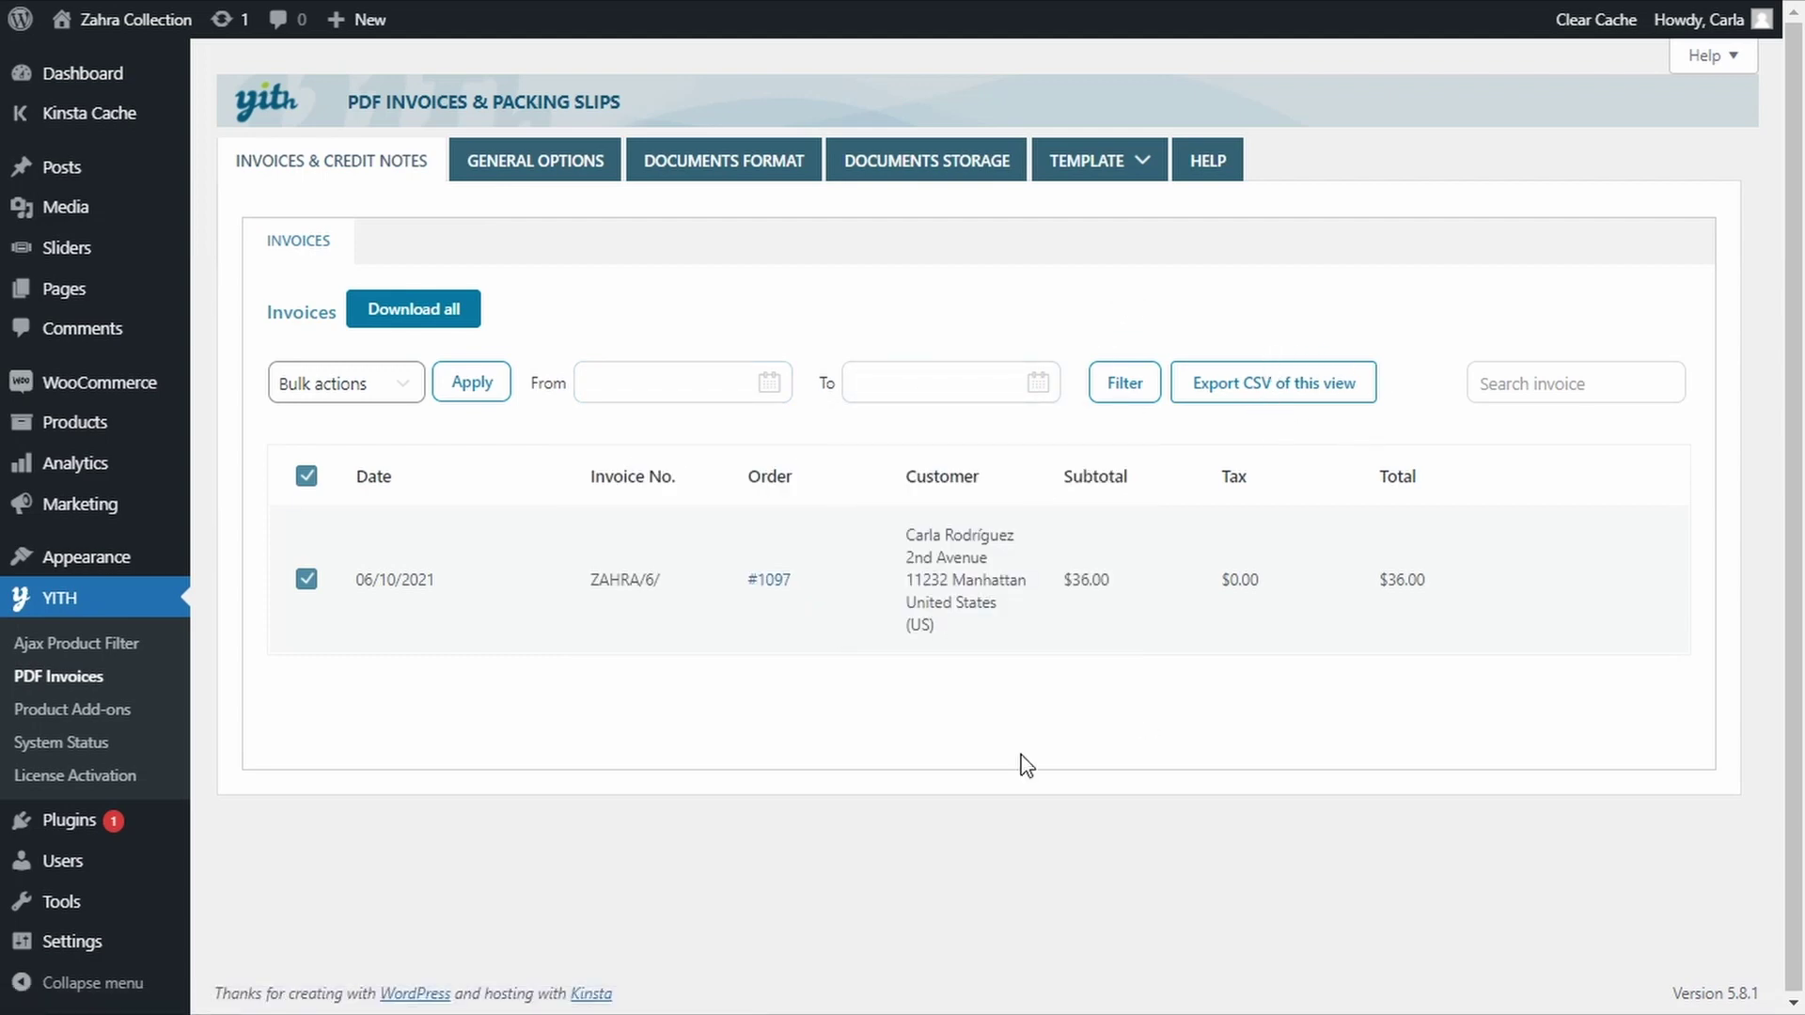
View the listed invoice as a PDF to check the customized template, and close it.
mouse_move(1564, 595)
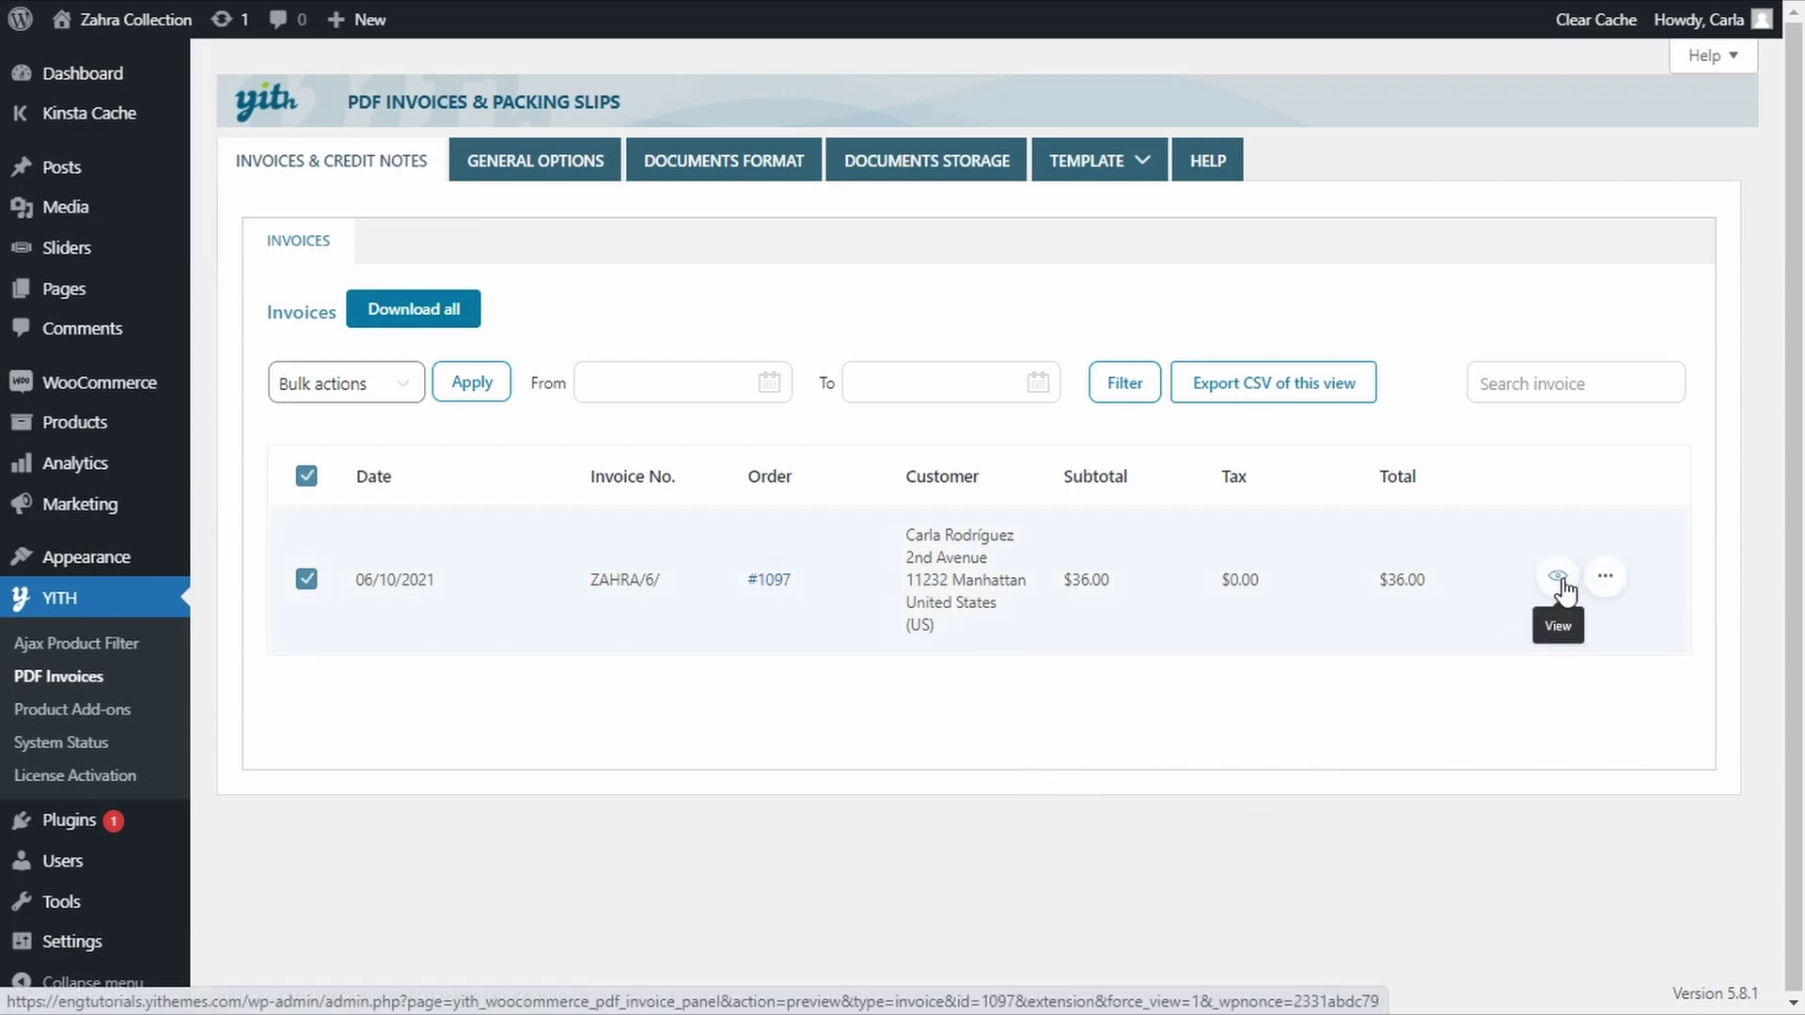
click(1560, 577)
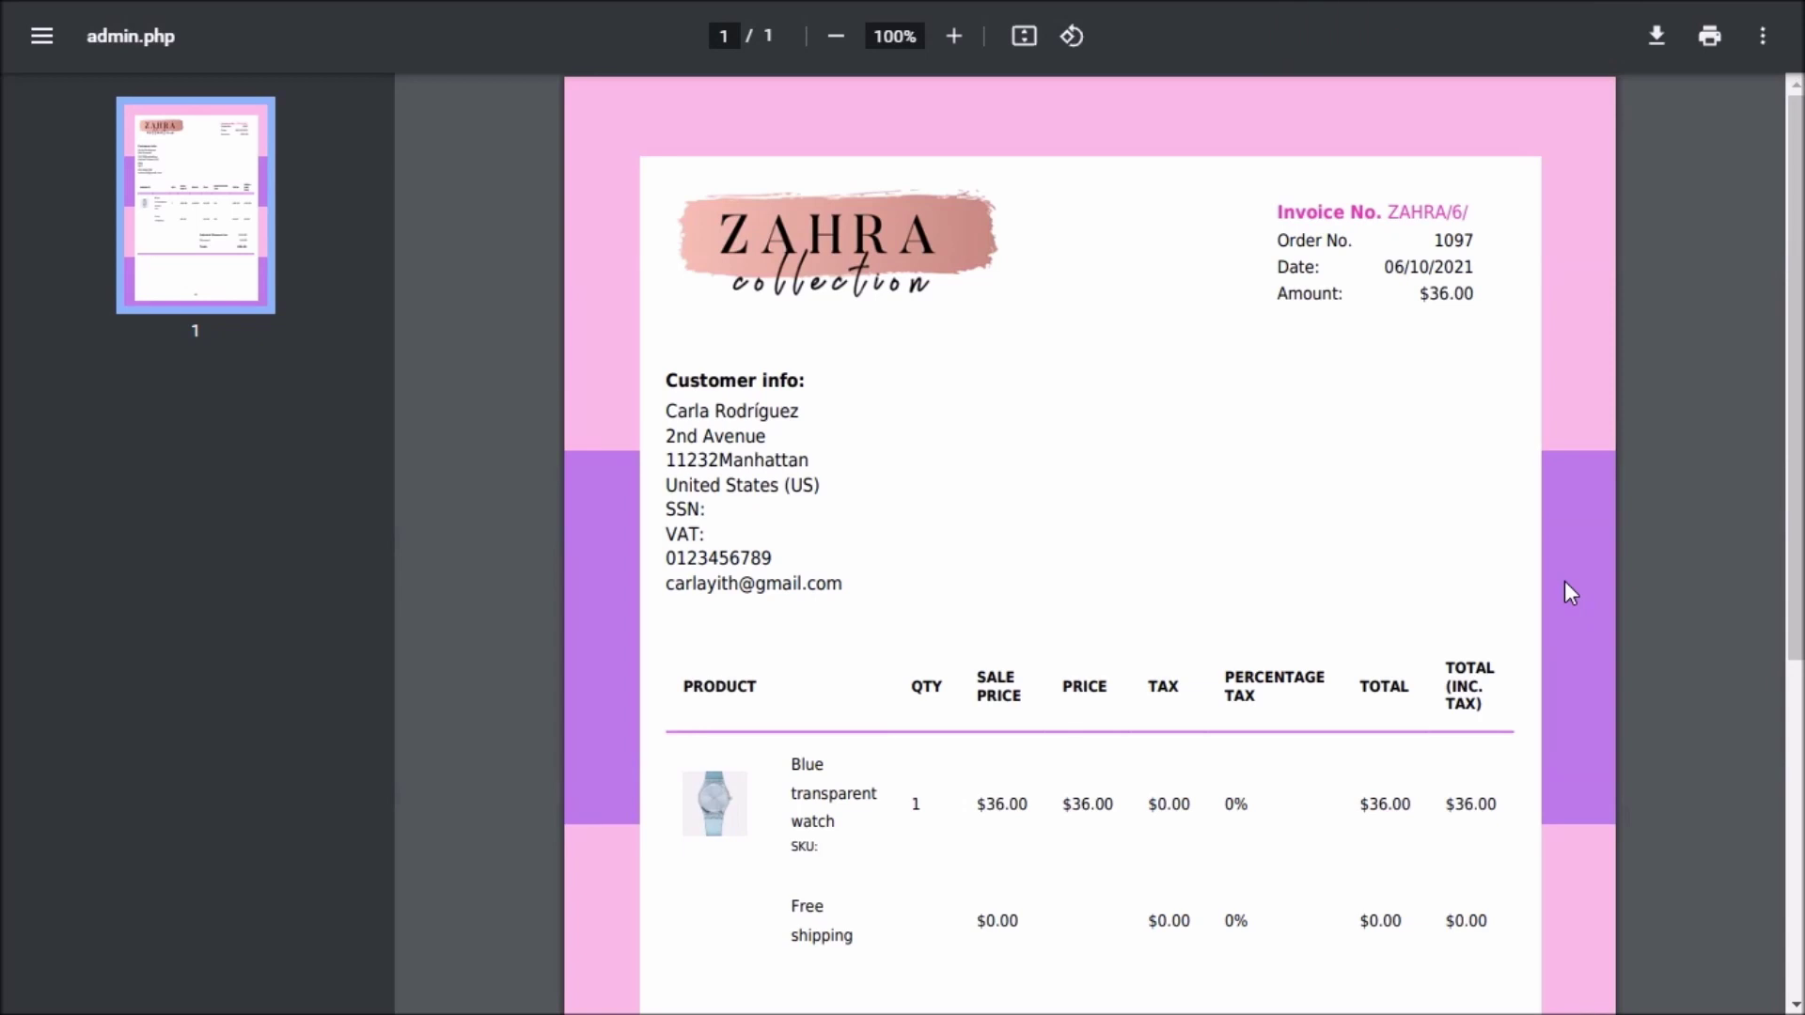
key(ctrl+w)
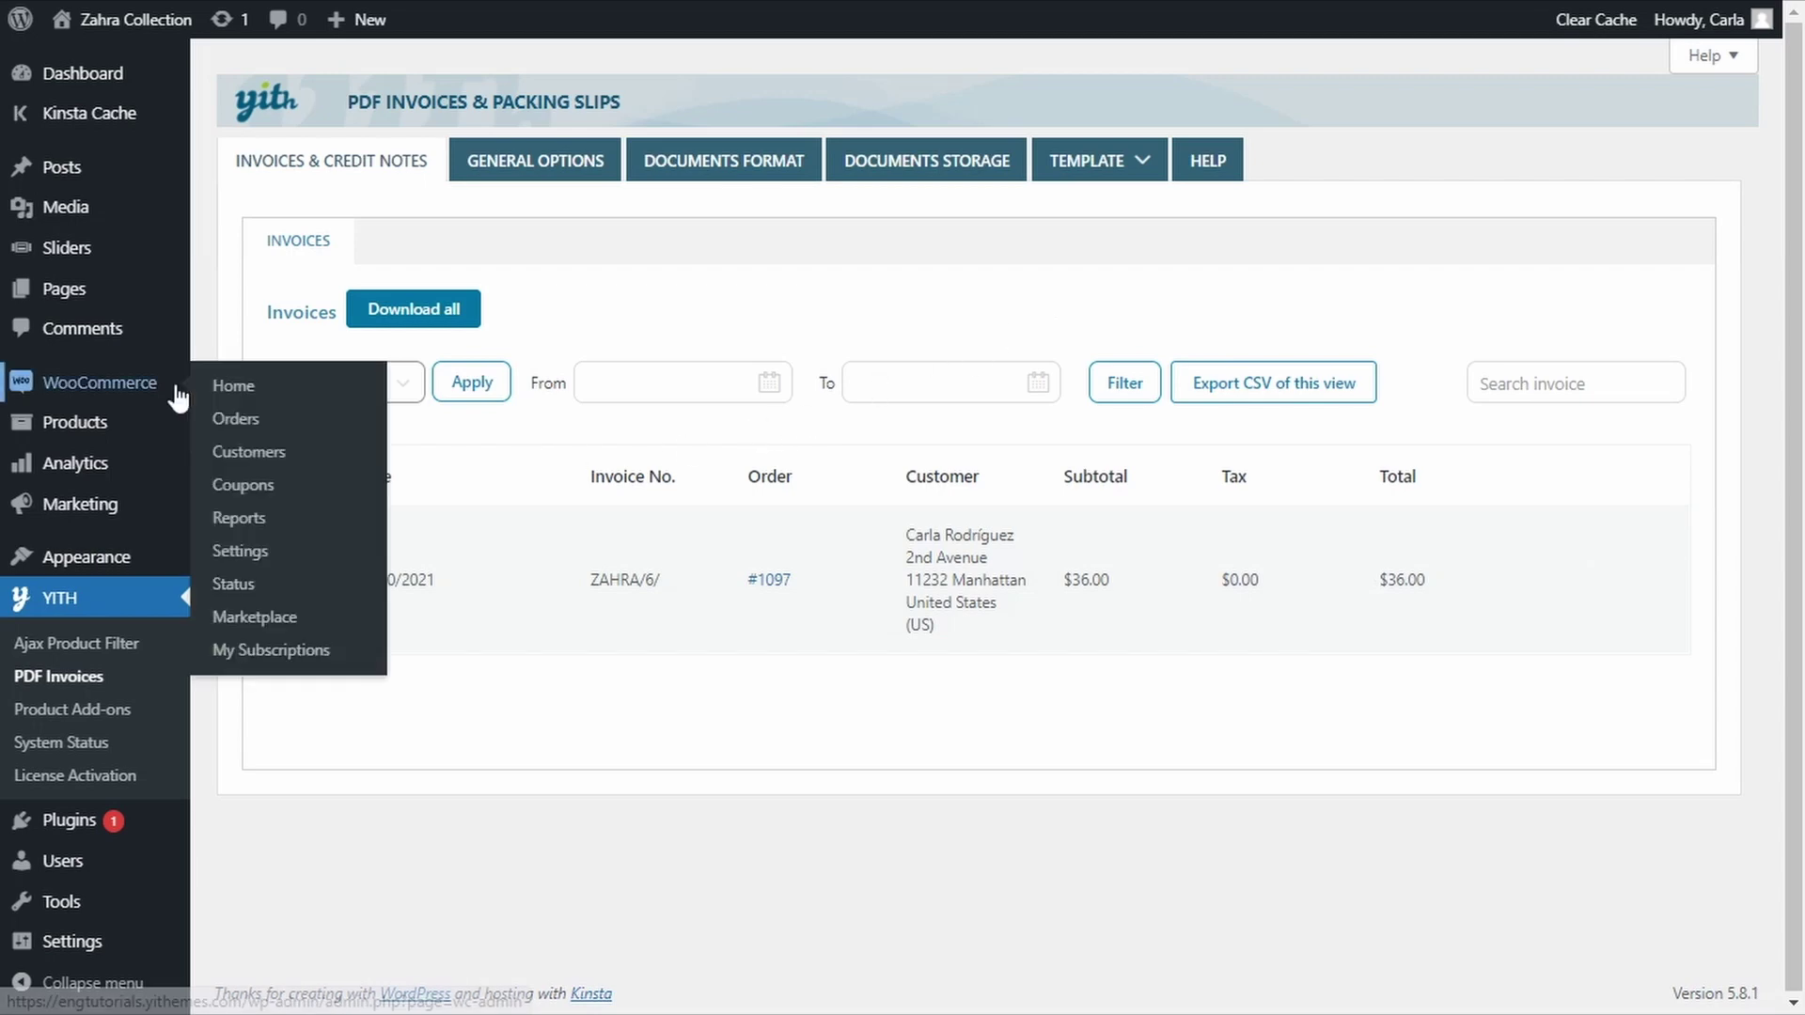
Open the completed order from the WooCommerce orders and examine the invoice number and date in its YITH PDF Invoice section.
click(235, 421)
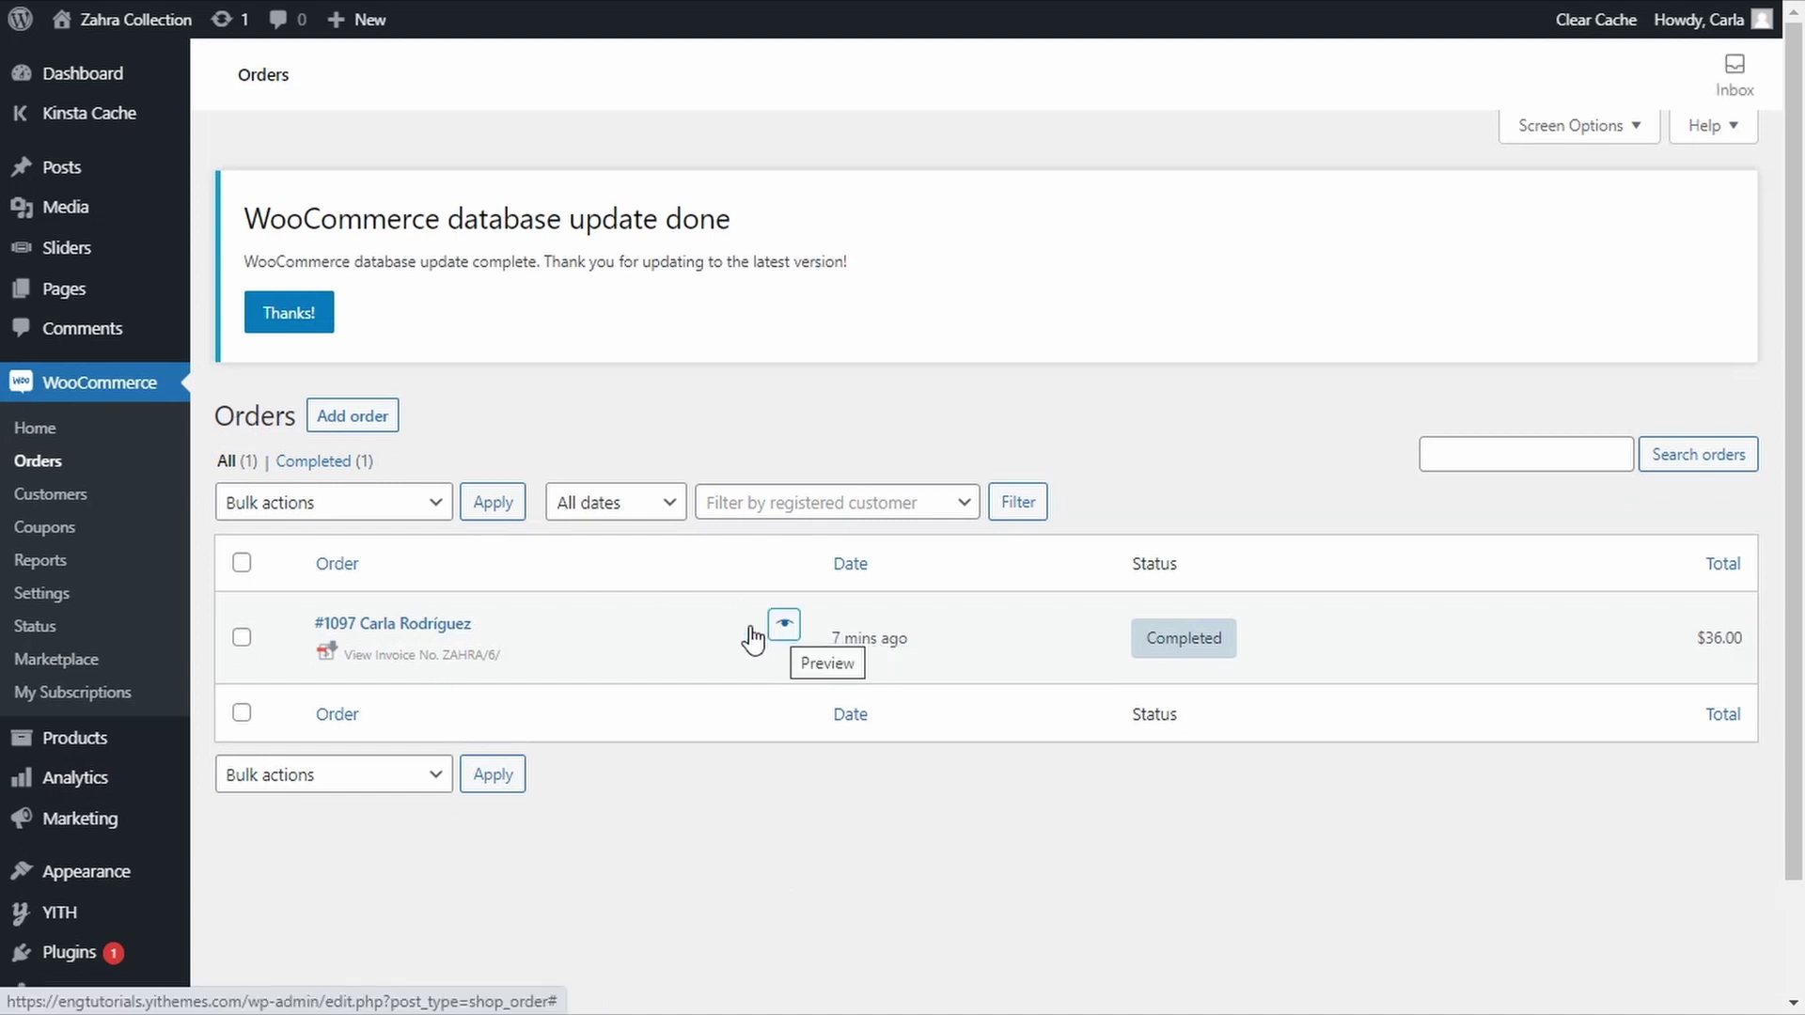
click(420, 633)
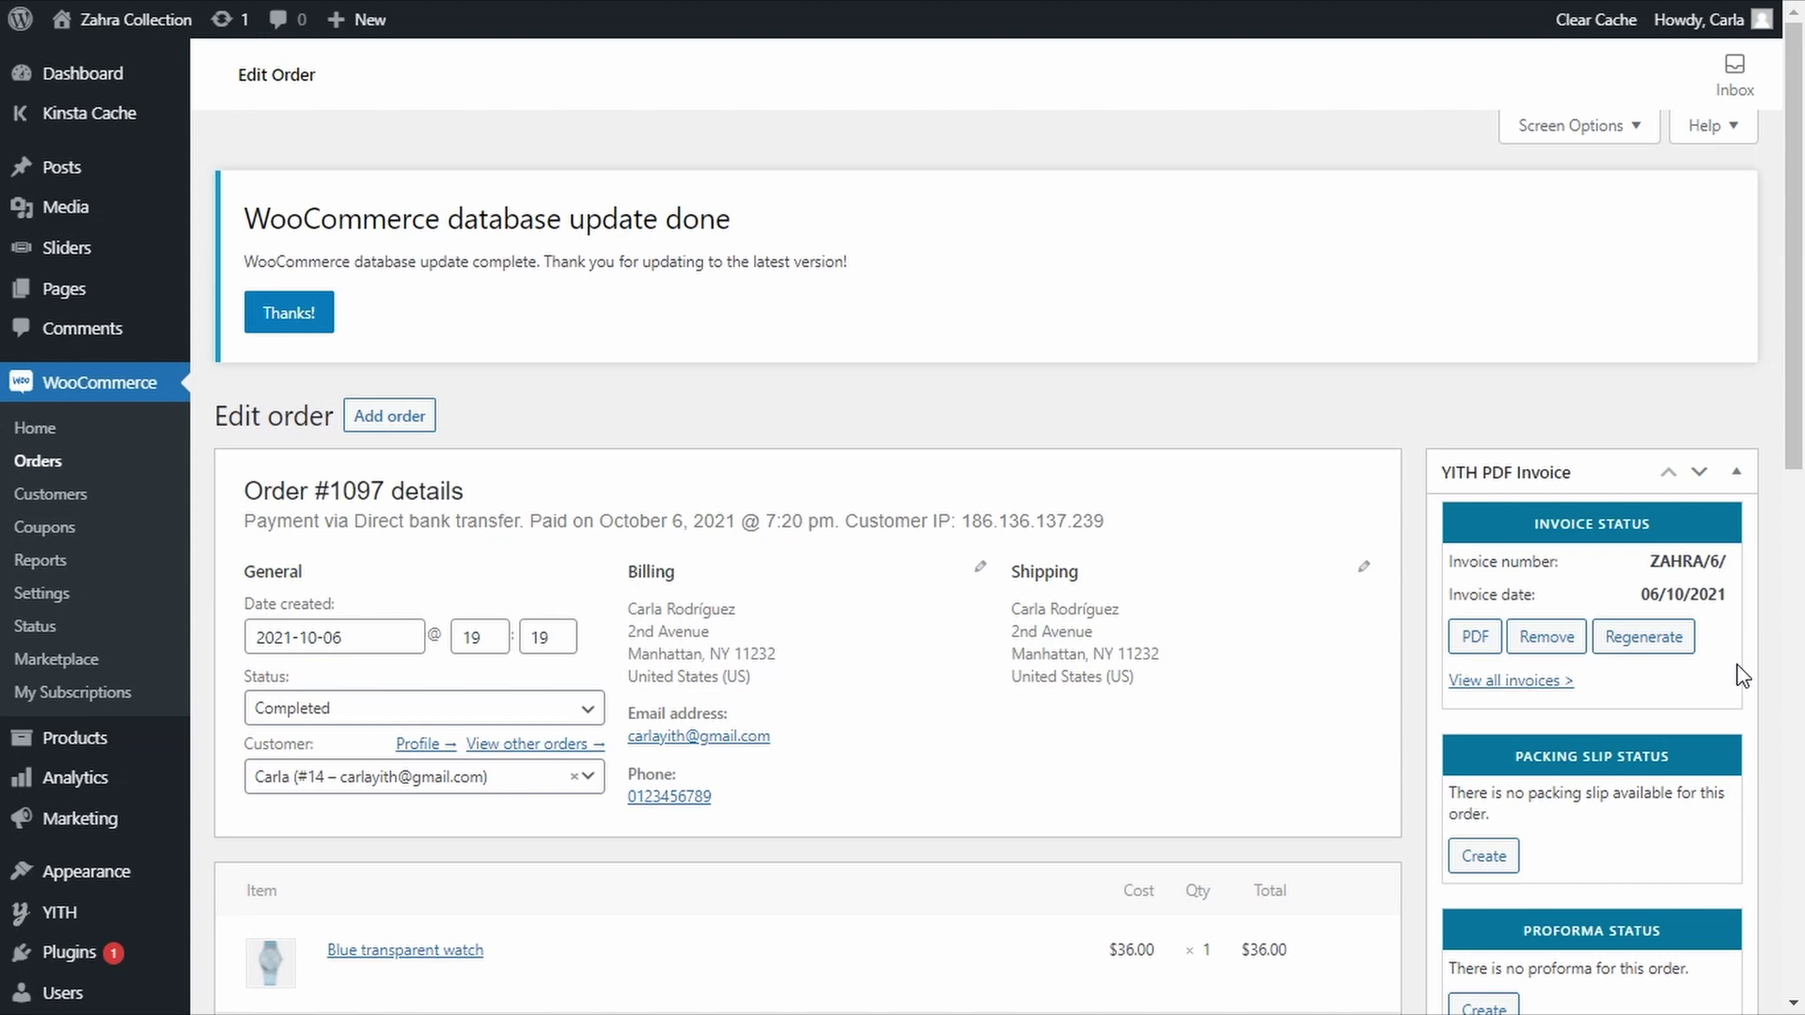
scroll(1741, 675, down, 3)
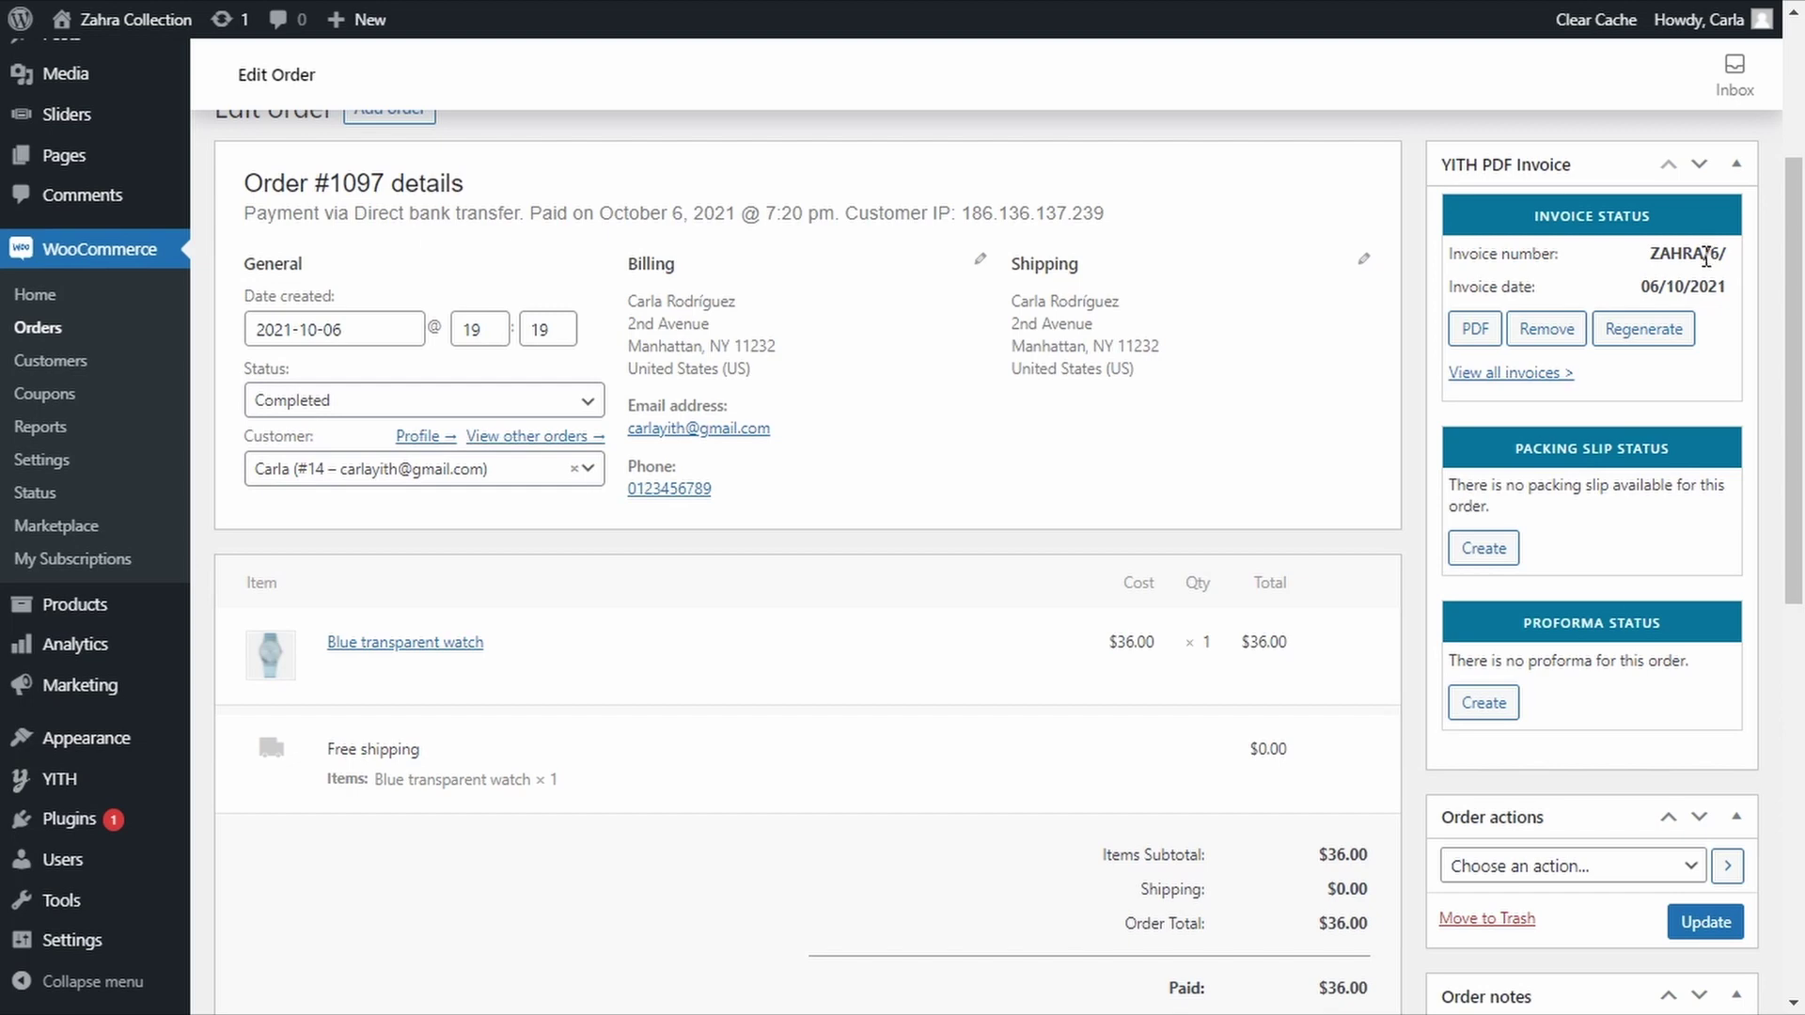
drag(1643, 282, 1739, 297)
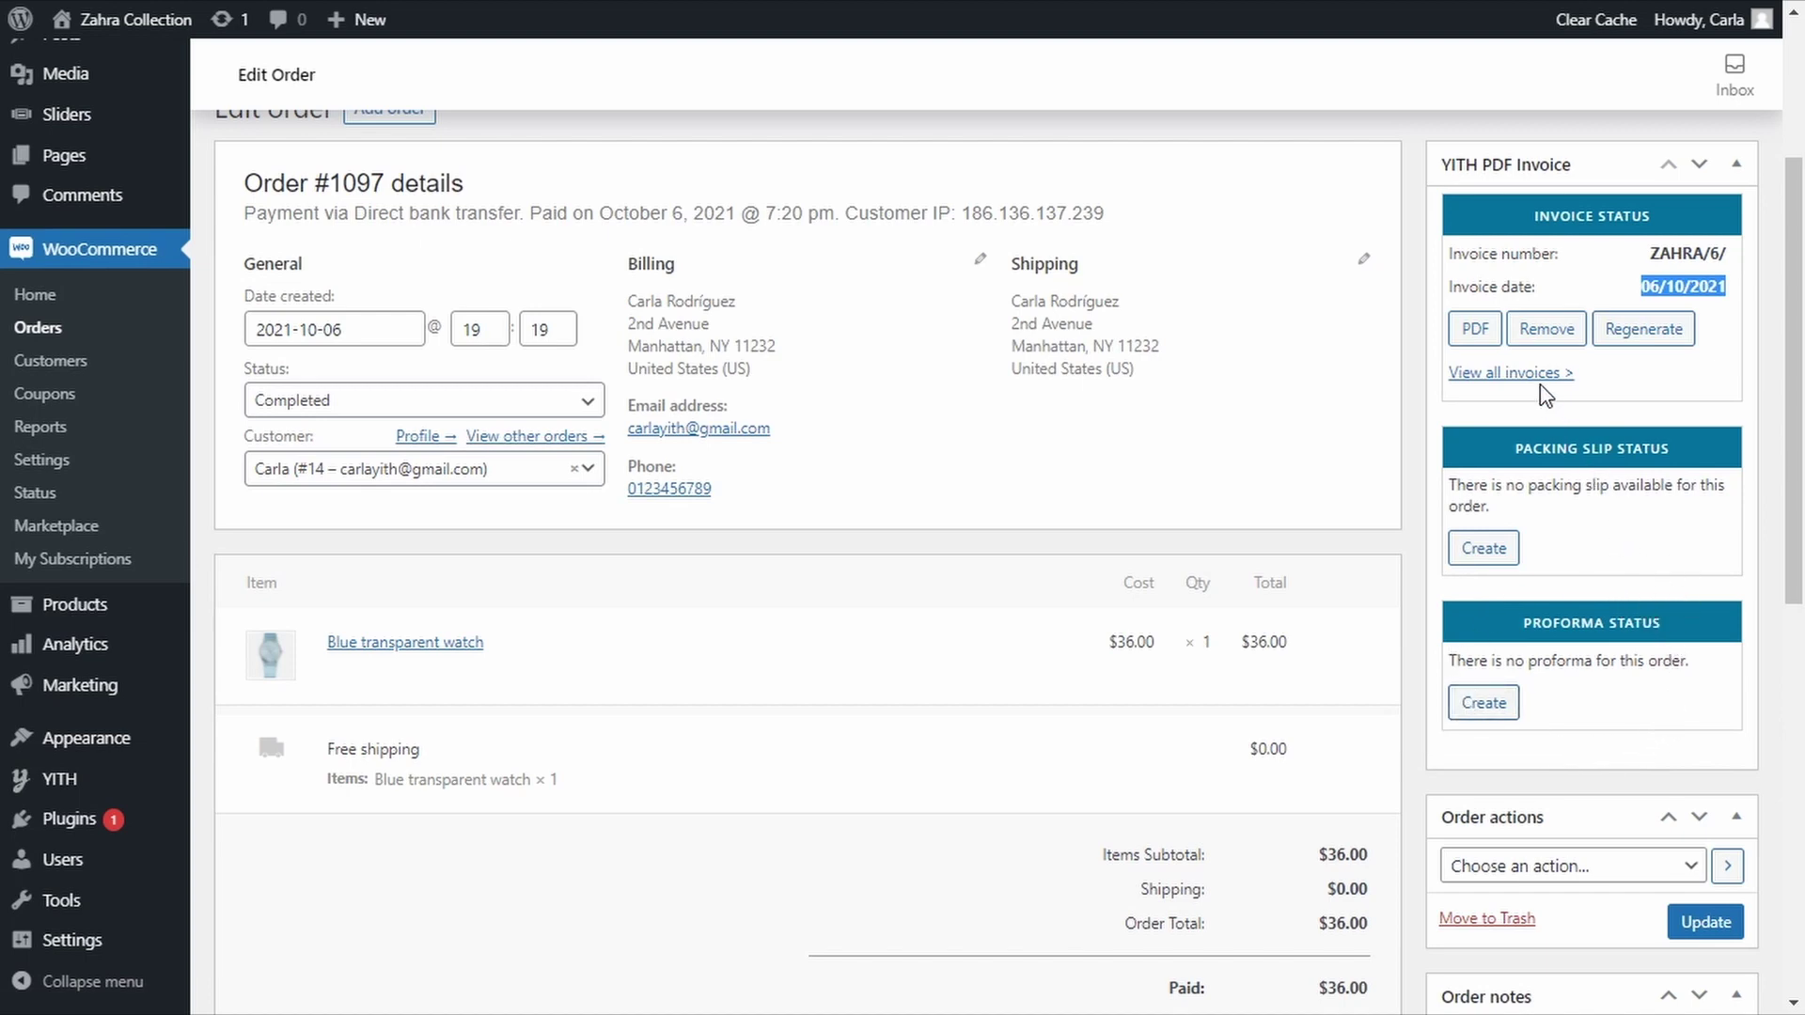
Download the order's invoice as a PDF, open the file and review its customer info, product table and totals.
click(1482, 335)
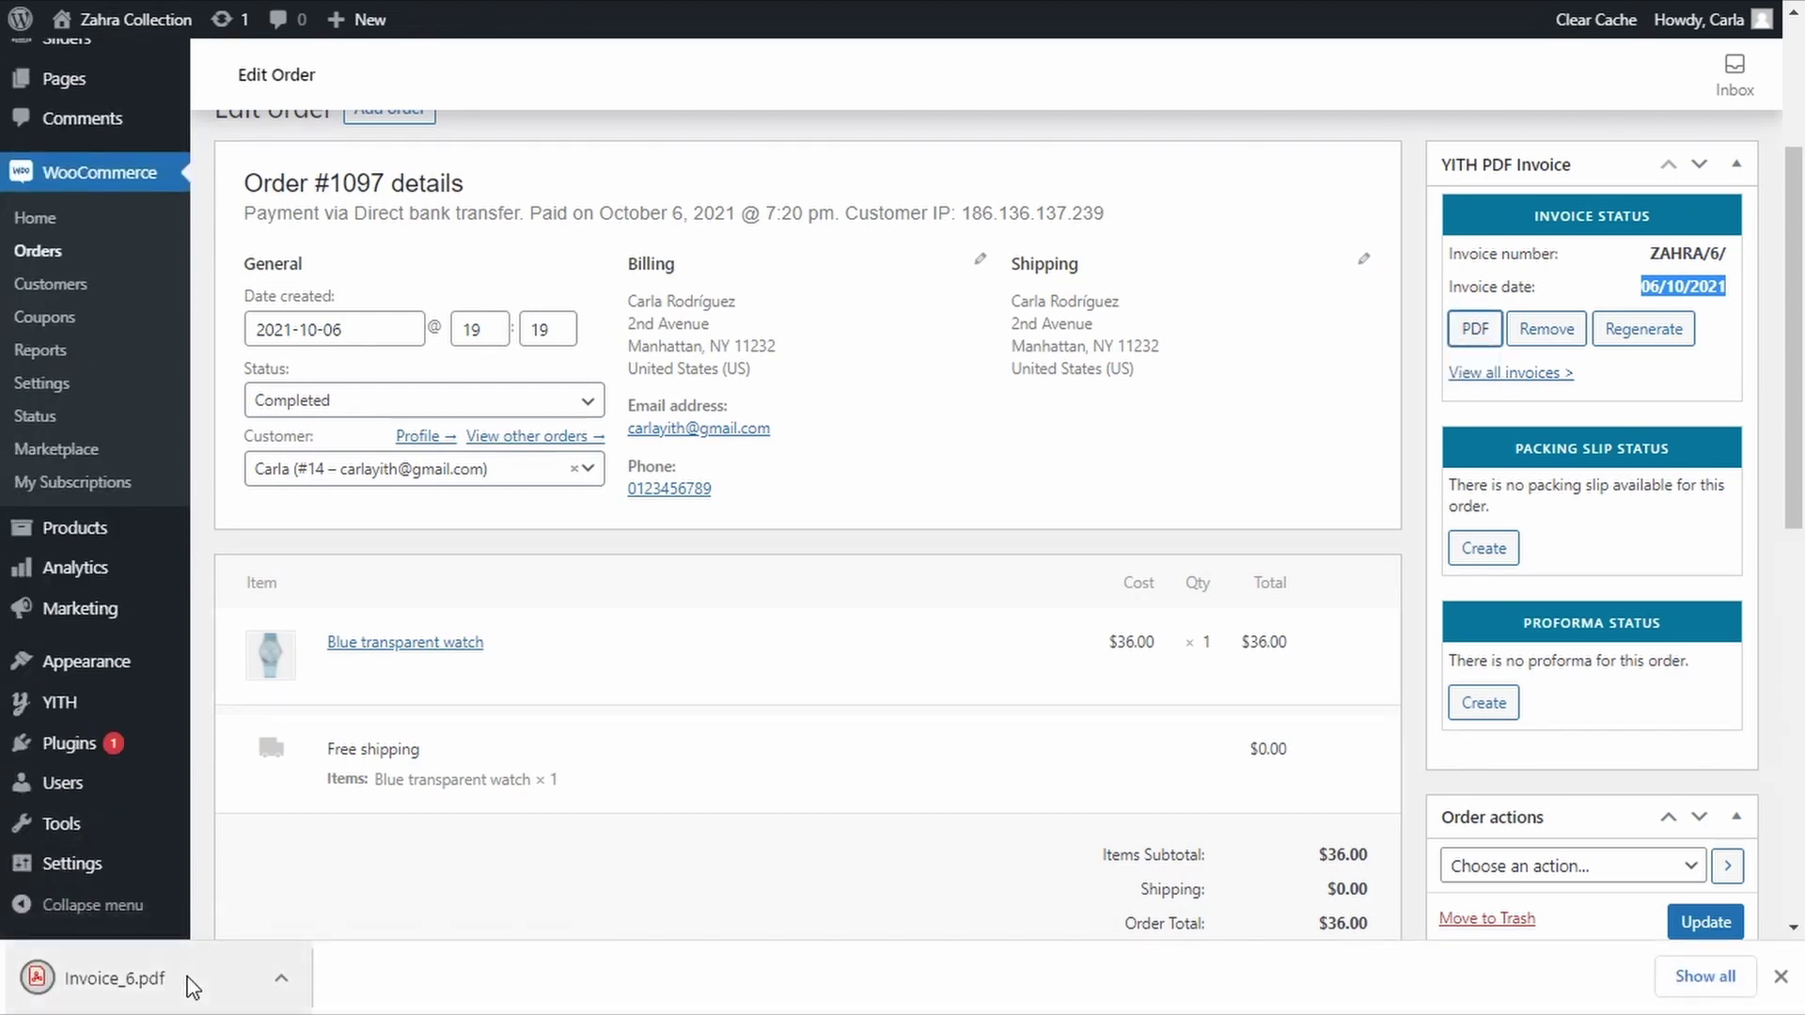
click(150, 978)
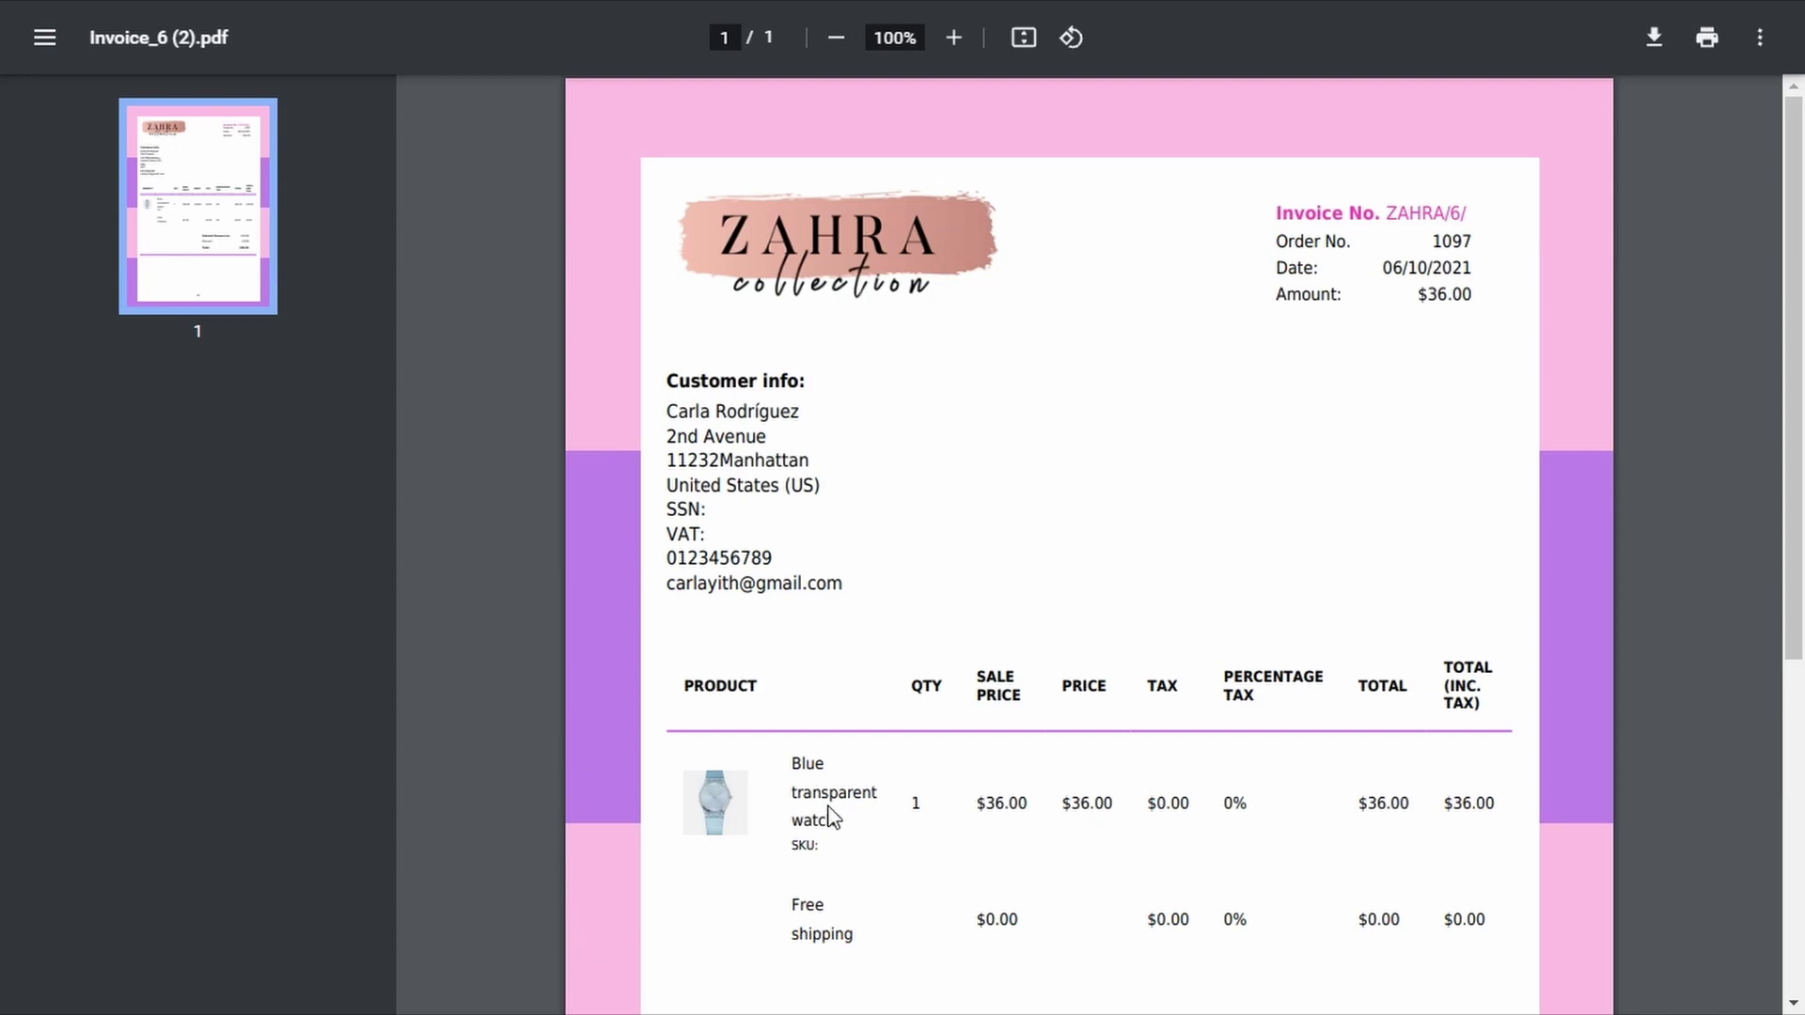
scroll(1316, 588, down, 2)
scroll(974, 383, up, 1)
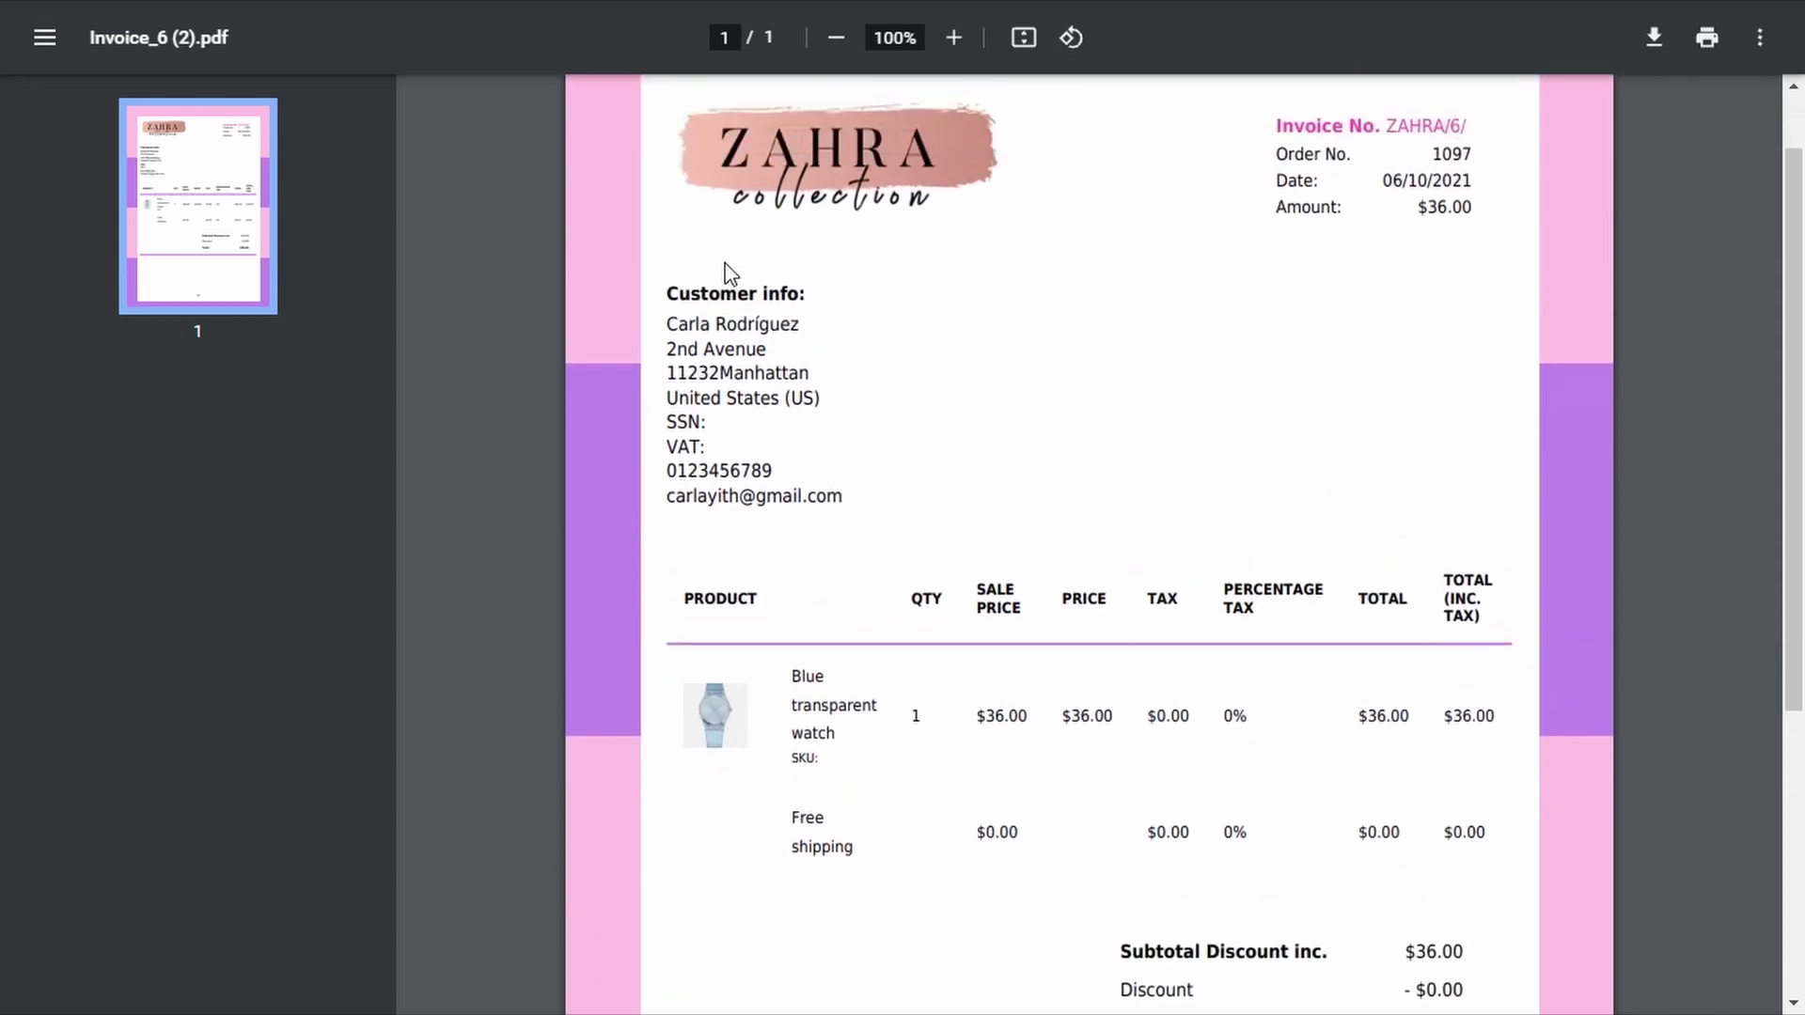
scroll(1072, 419, down, 2)
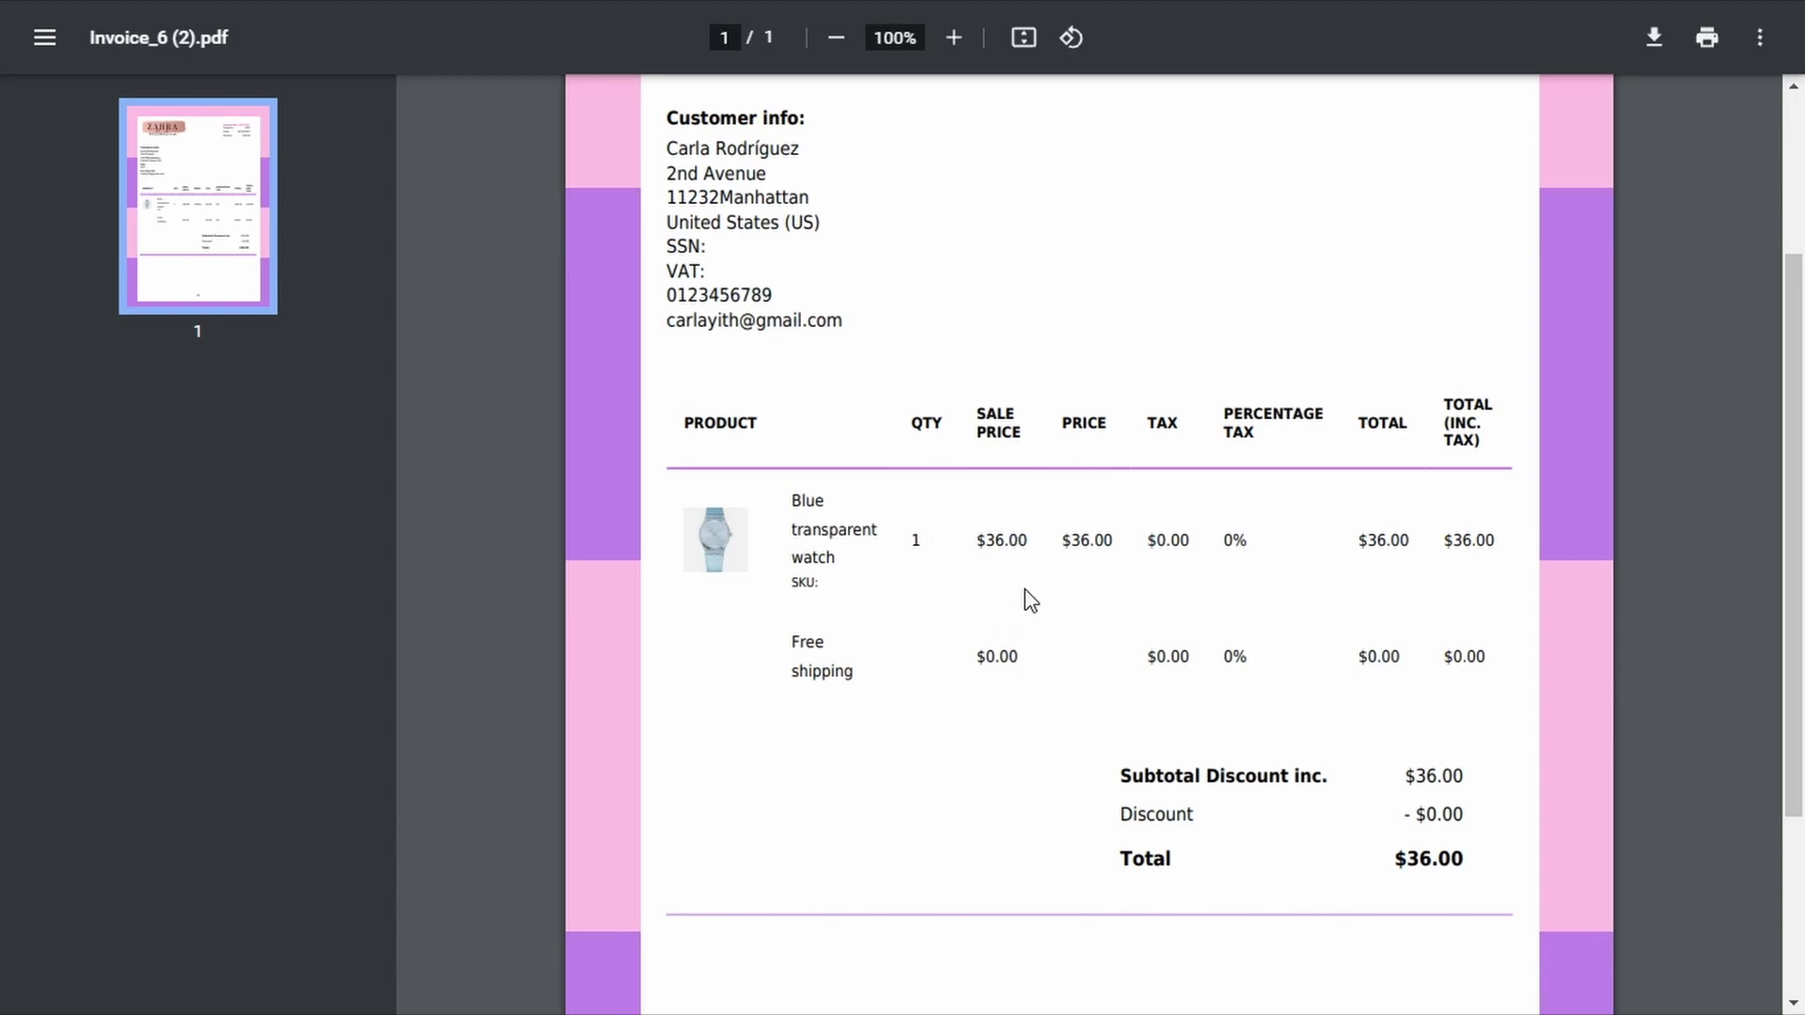
scroll(1005, 752, up, 3)
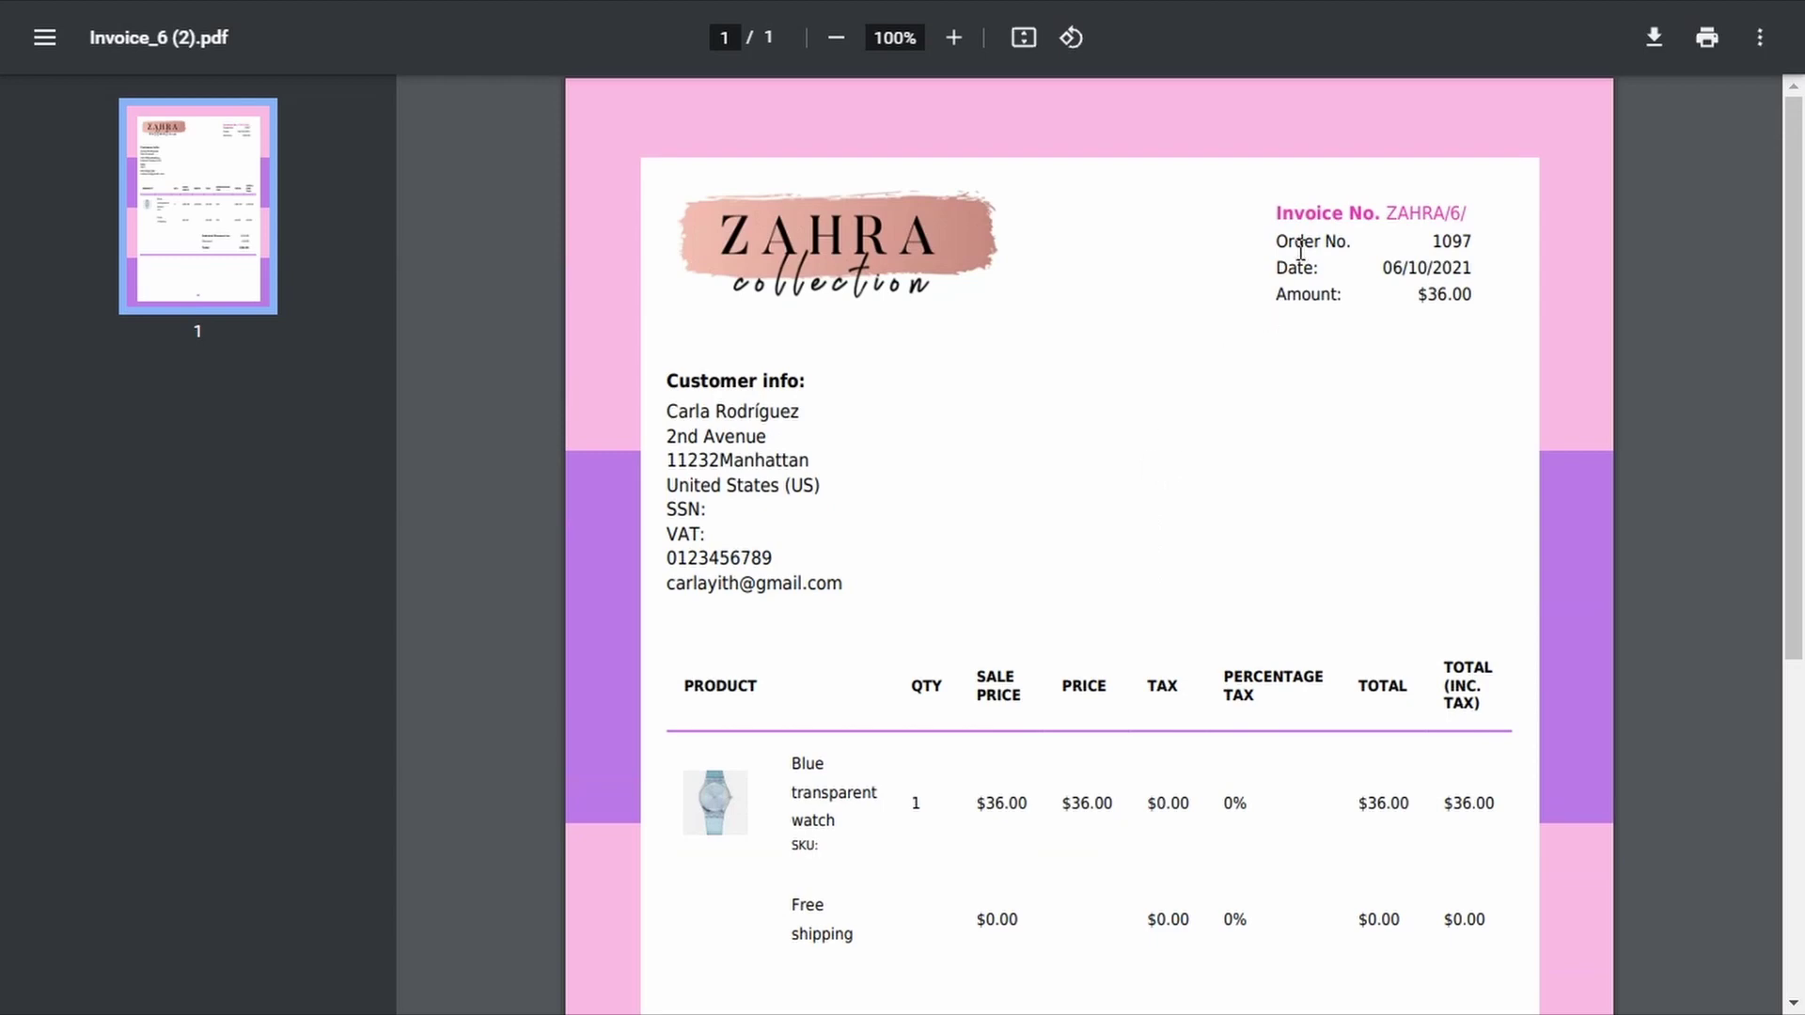
Compare the order number and invoice number in the invoice PDF's header and review the rest of the document.
drag(1274, 237, 1471, 241)
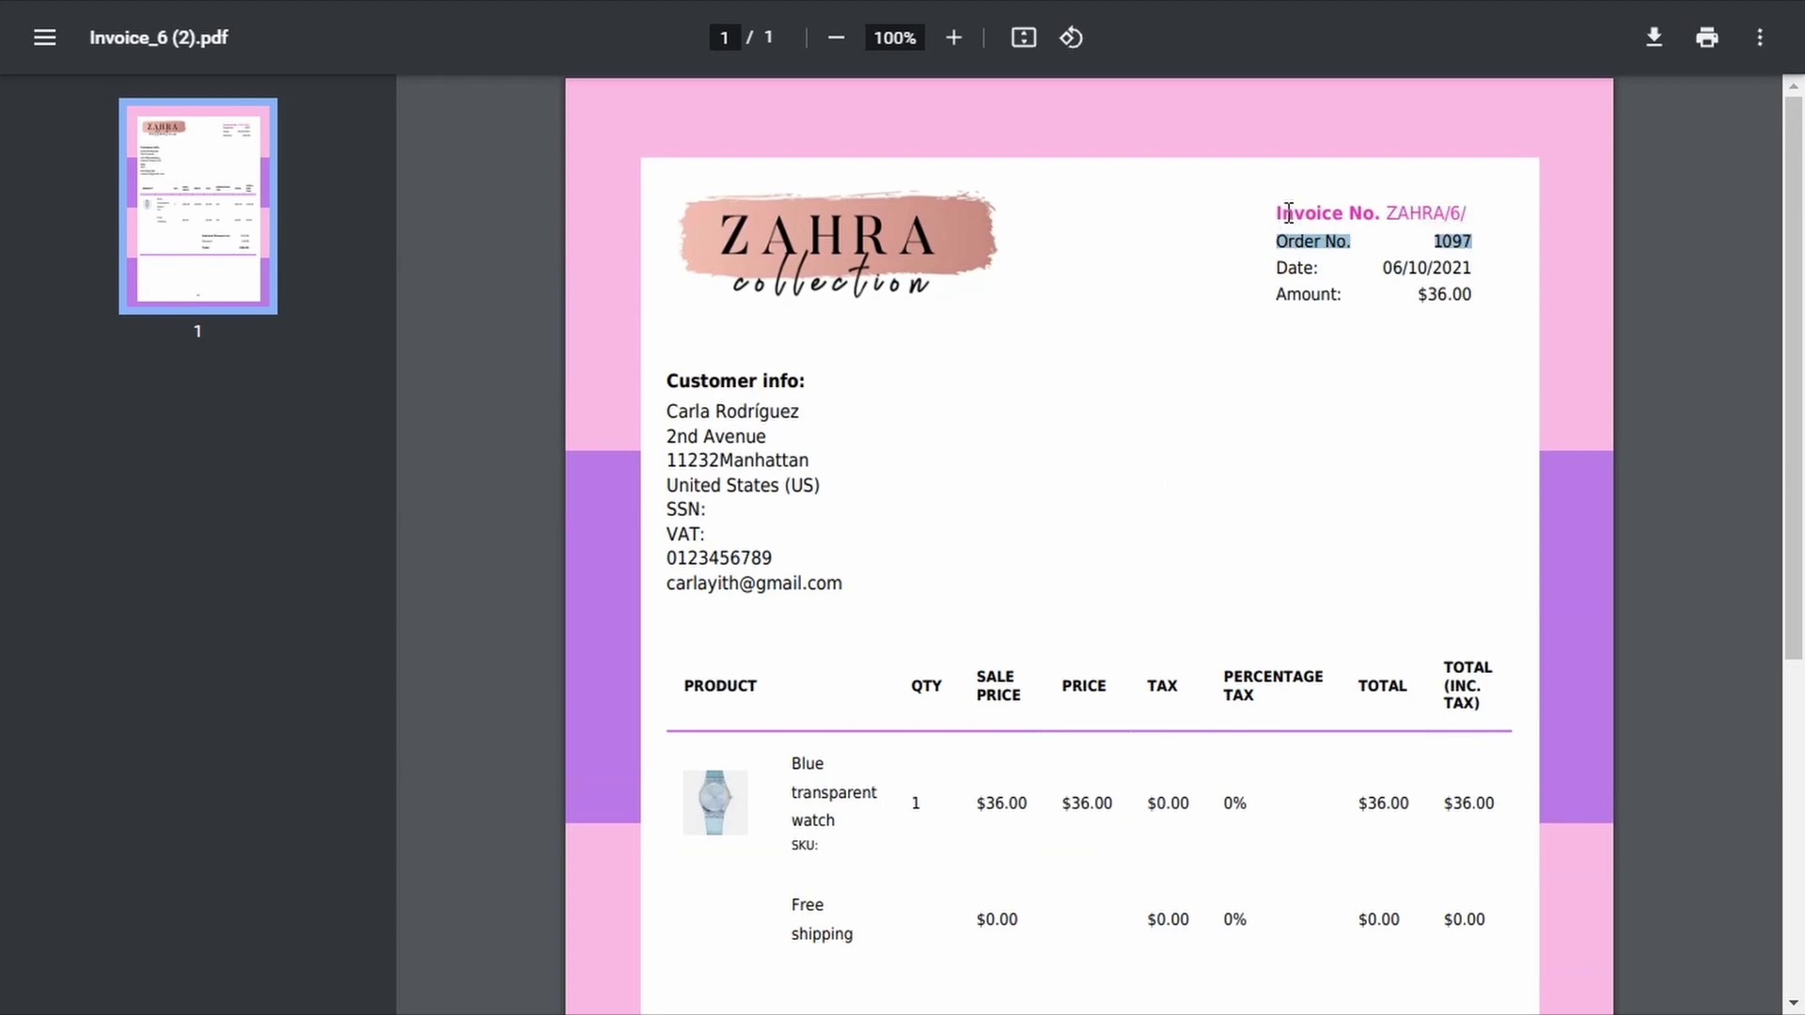
drag(1279, 210, 1488, 215)
click(1514, 259)
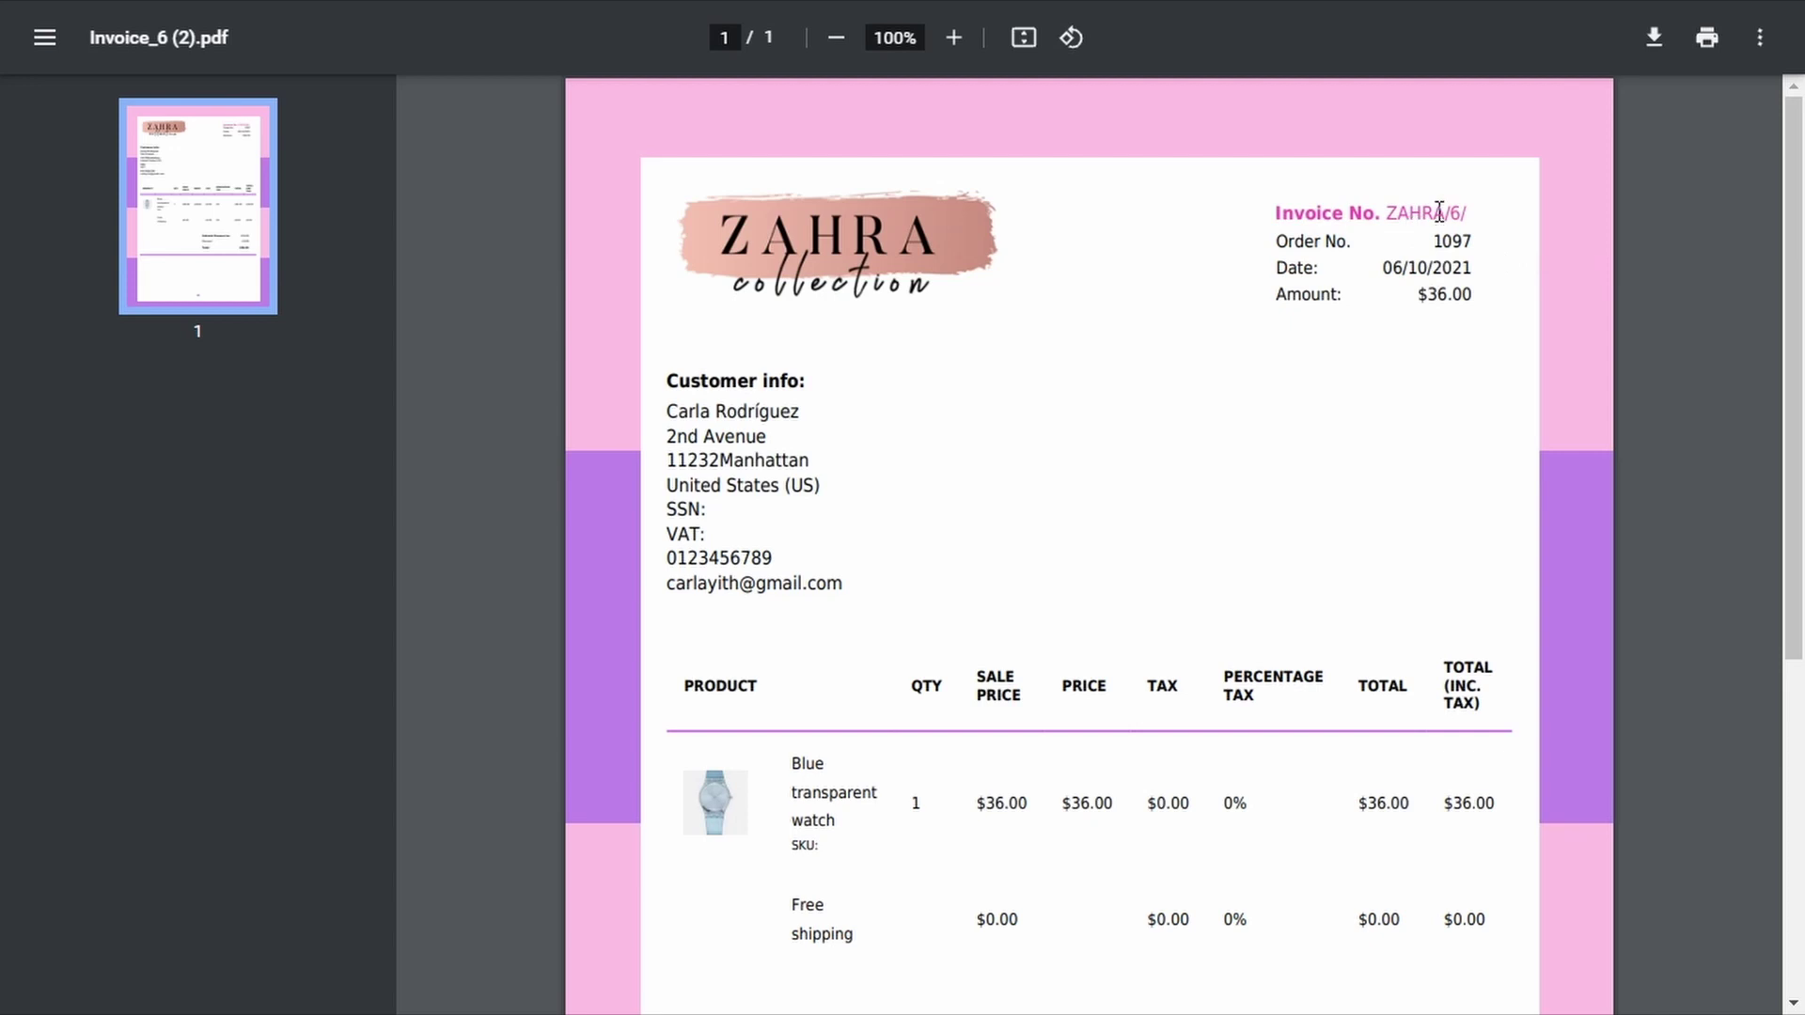
double_click(1455, 213)
click(1502, 318)
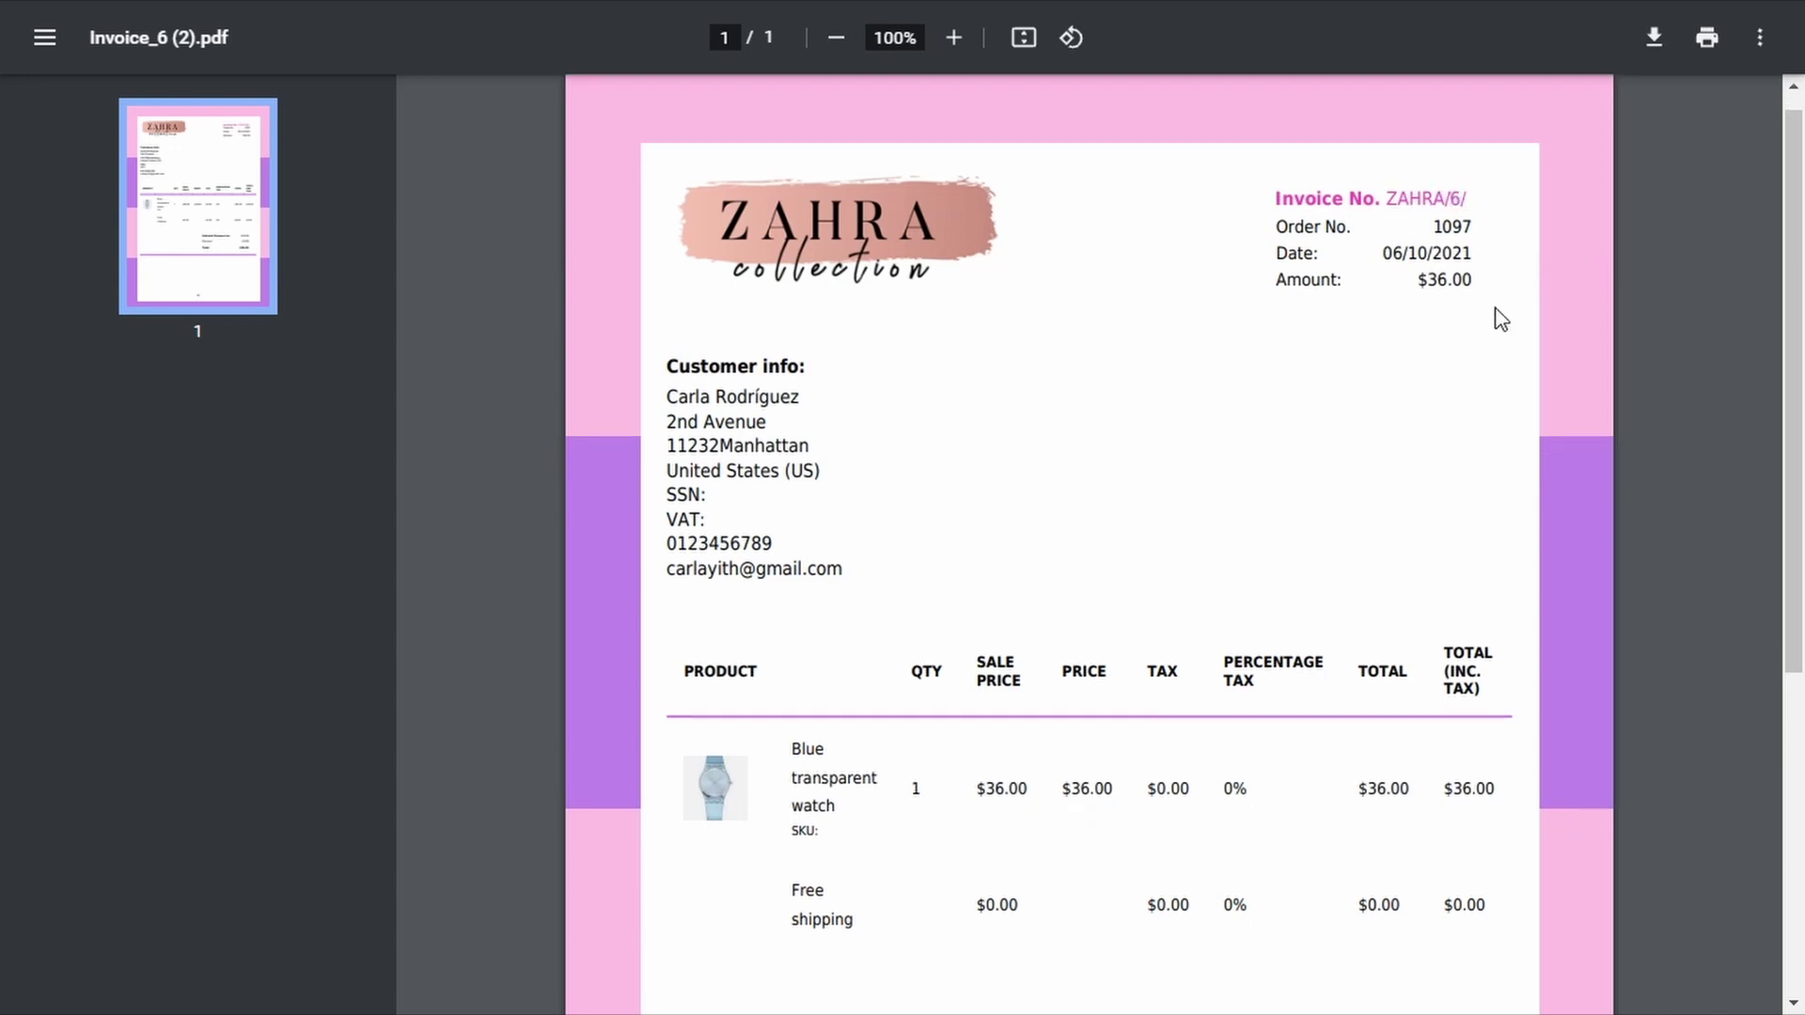
scroll(1499, 583, down, 4)
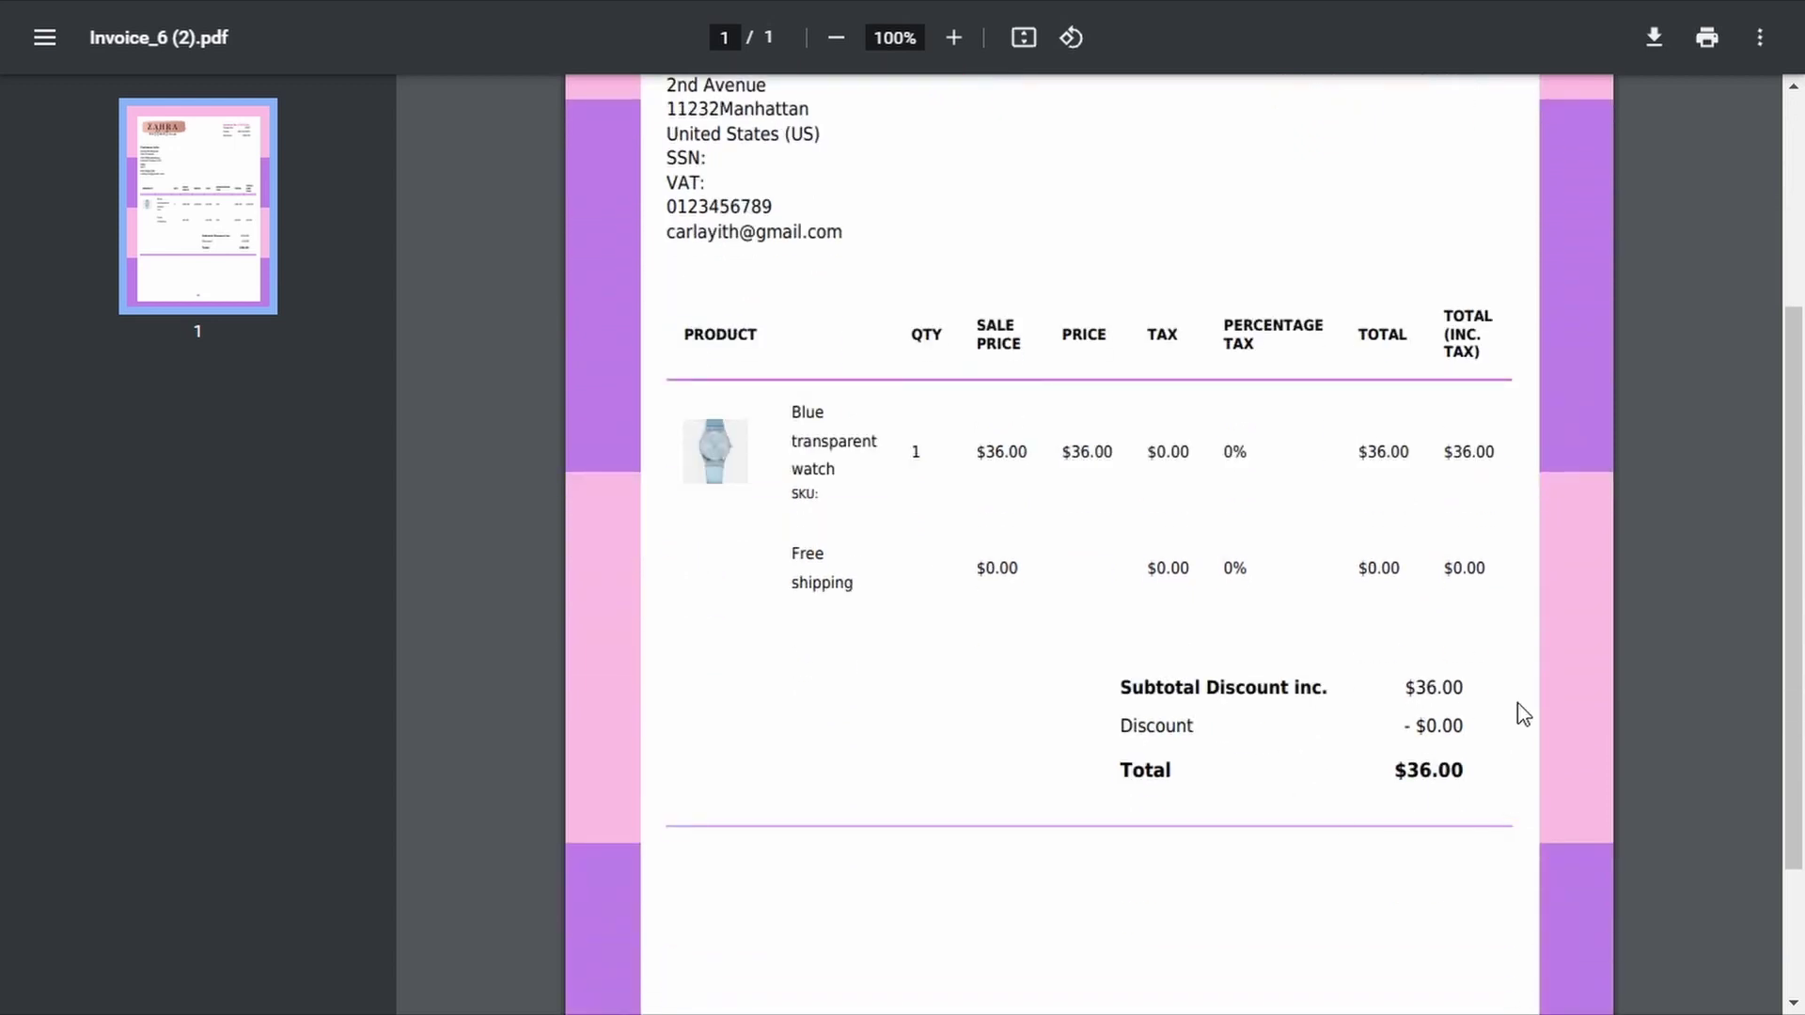
scroll(1523, 715, up, 4)
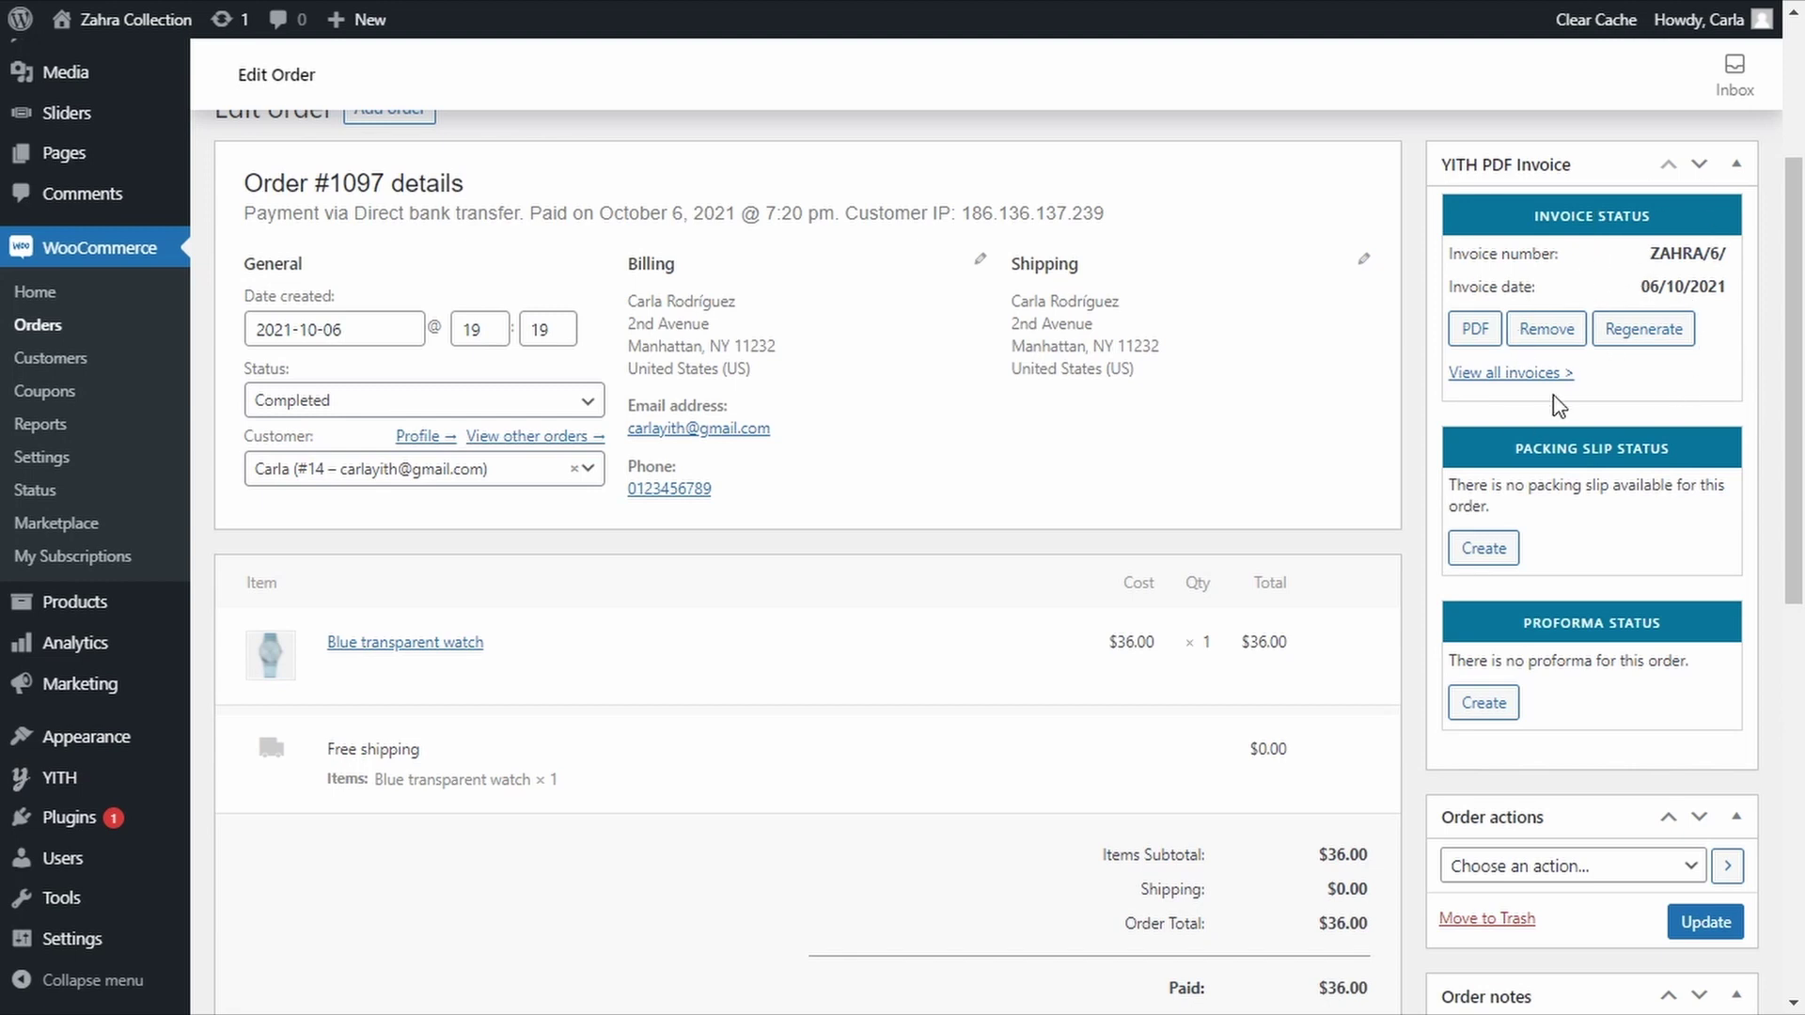
View the available order actions on the order page, including emailing the invoice to the customer.
scroll(1634, 461, down, 2)
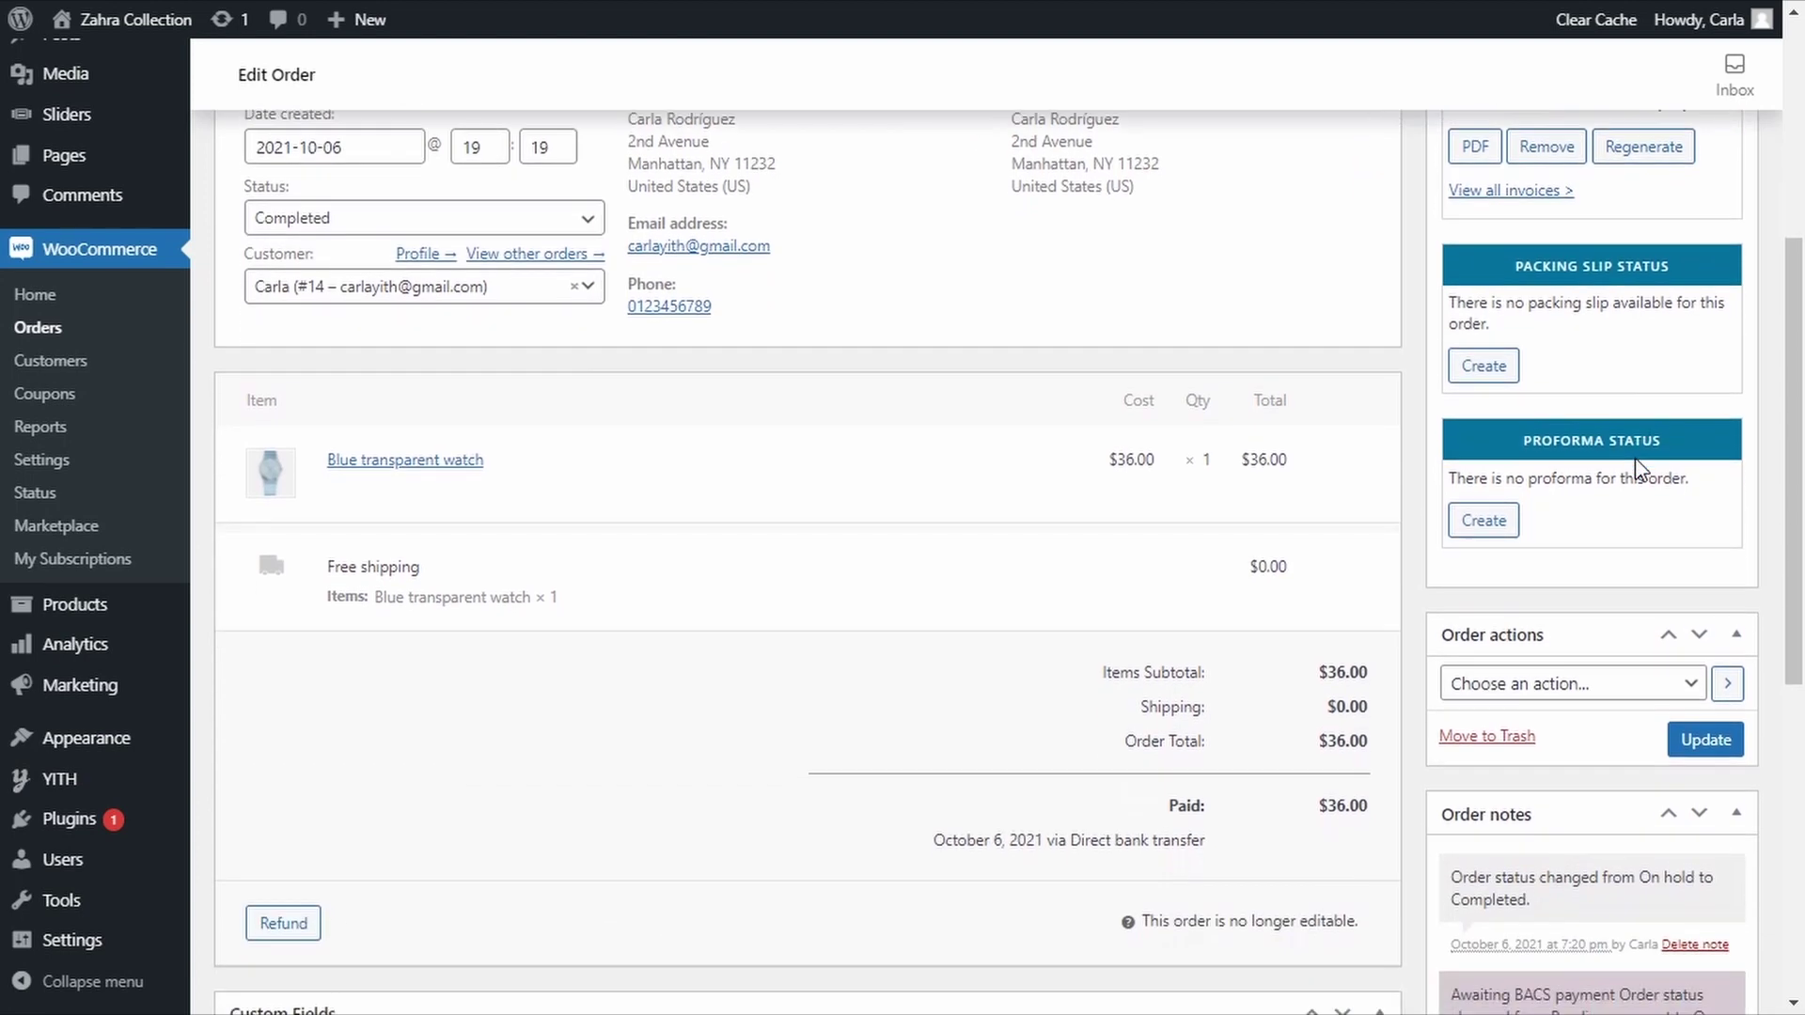
click(1668, 648)
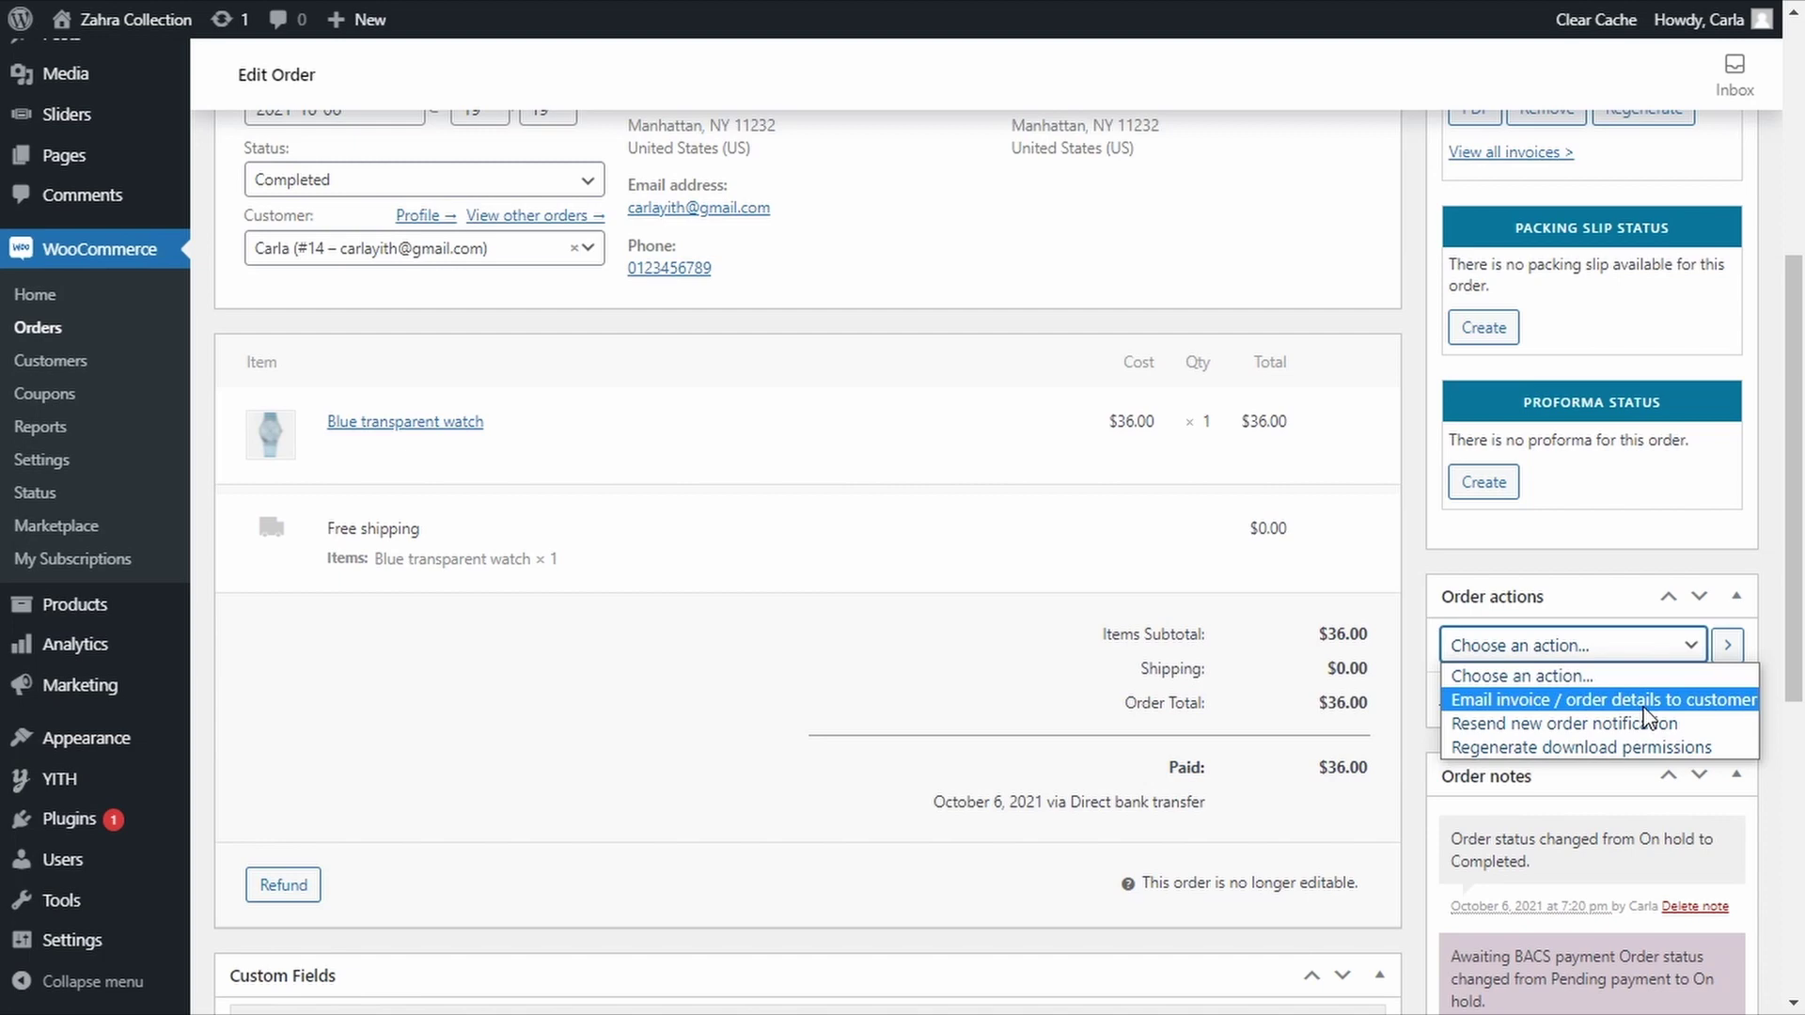
Return to the YITH PDF Invoices list and regenerate the listed invoice.
mouse_move(103, 780)
click(268, 826)
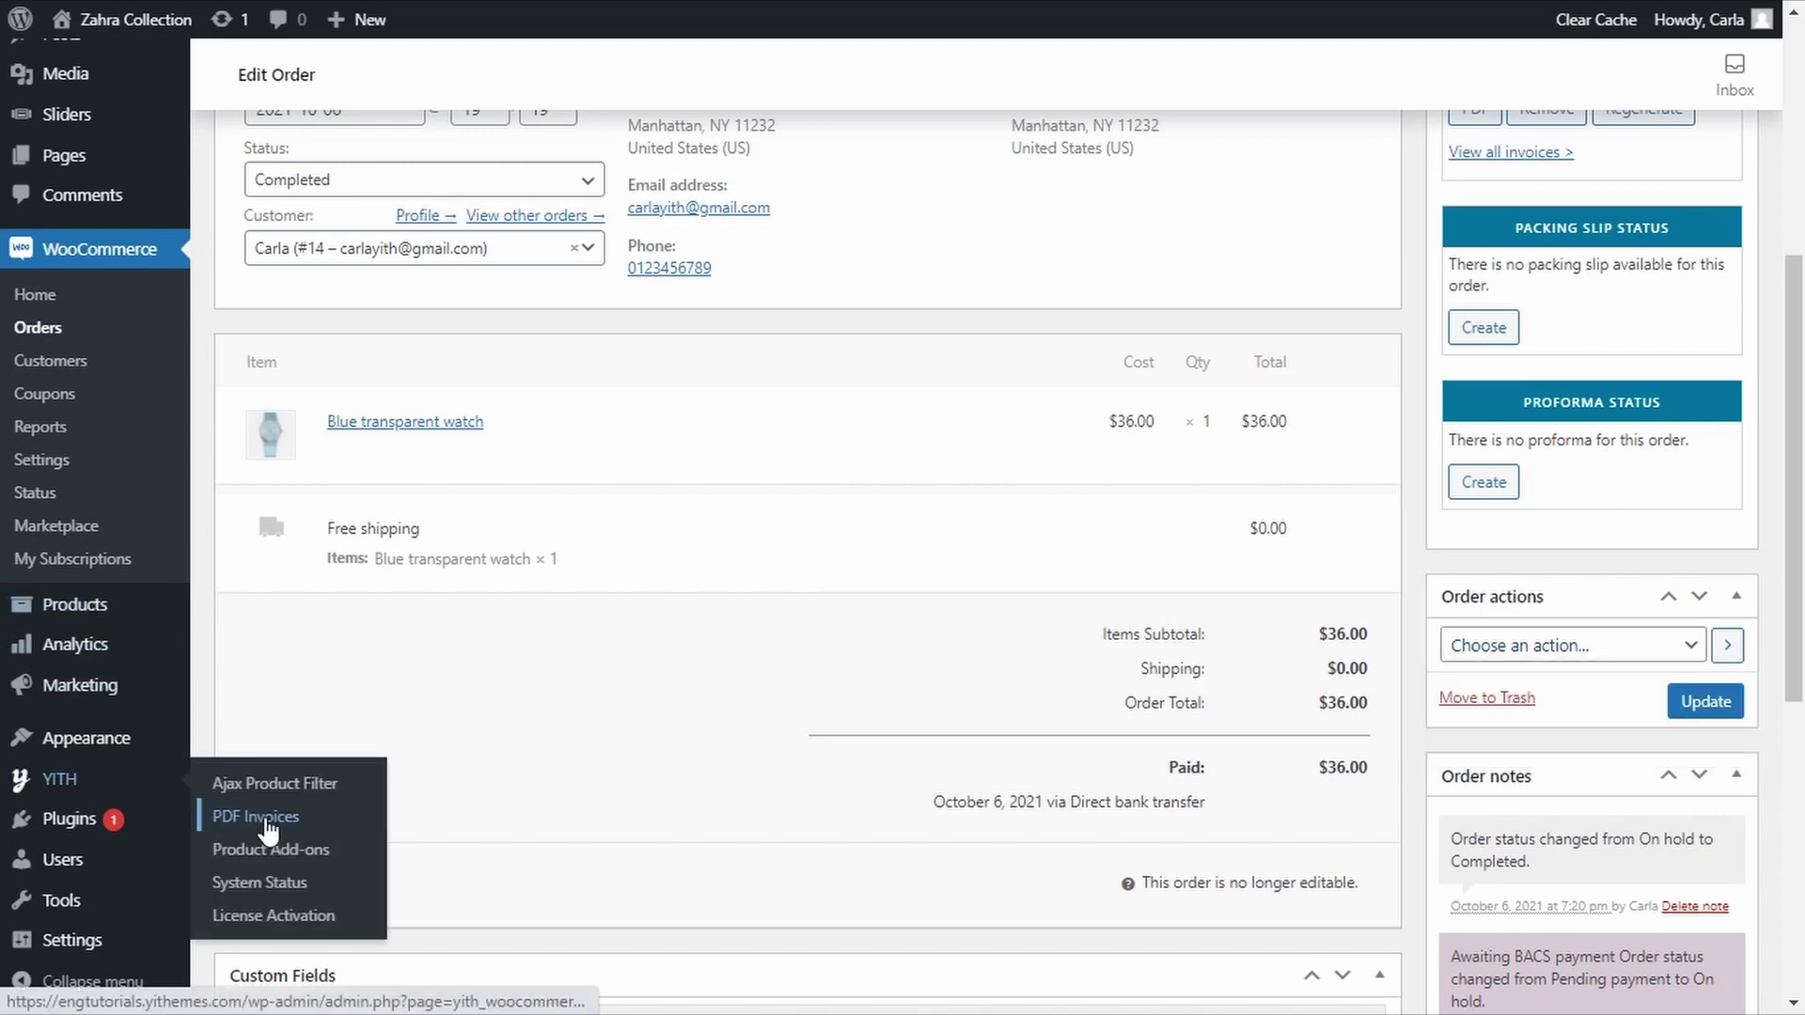
click(267, 822)
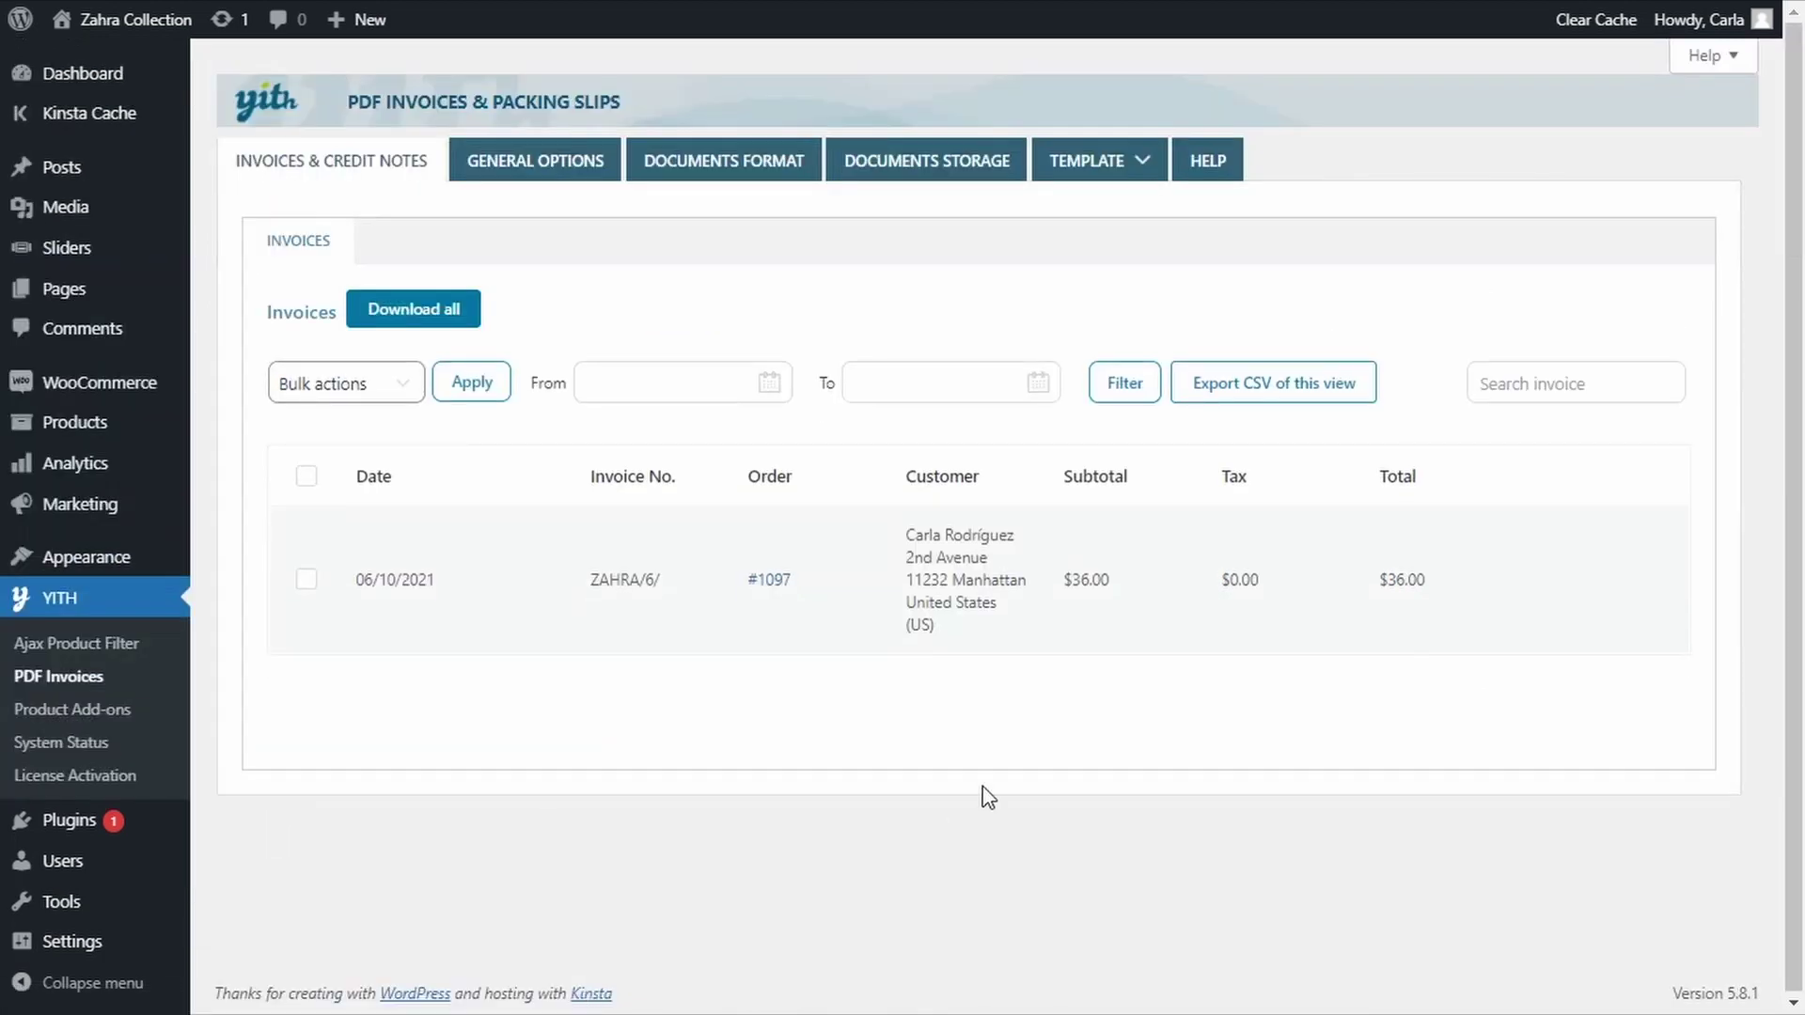
click(1607, 584)
mouse_move(1679, 612)
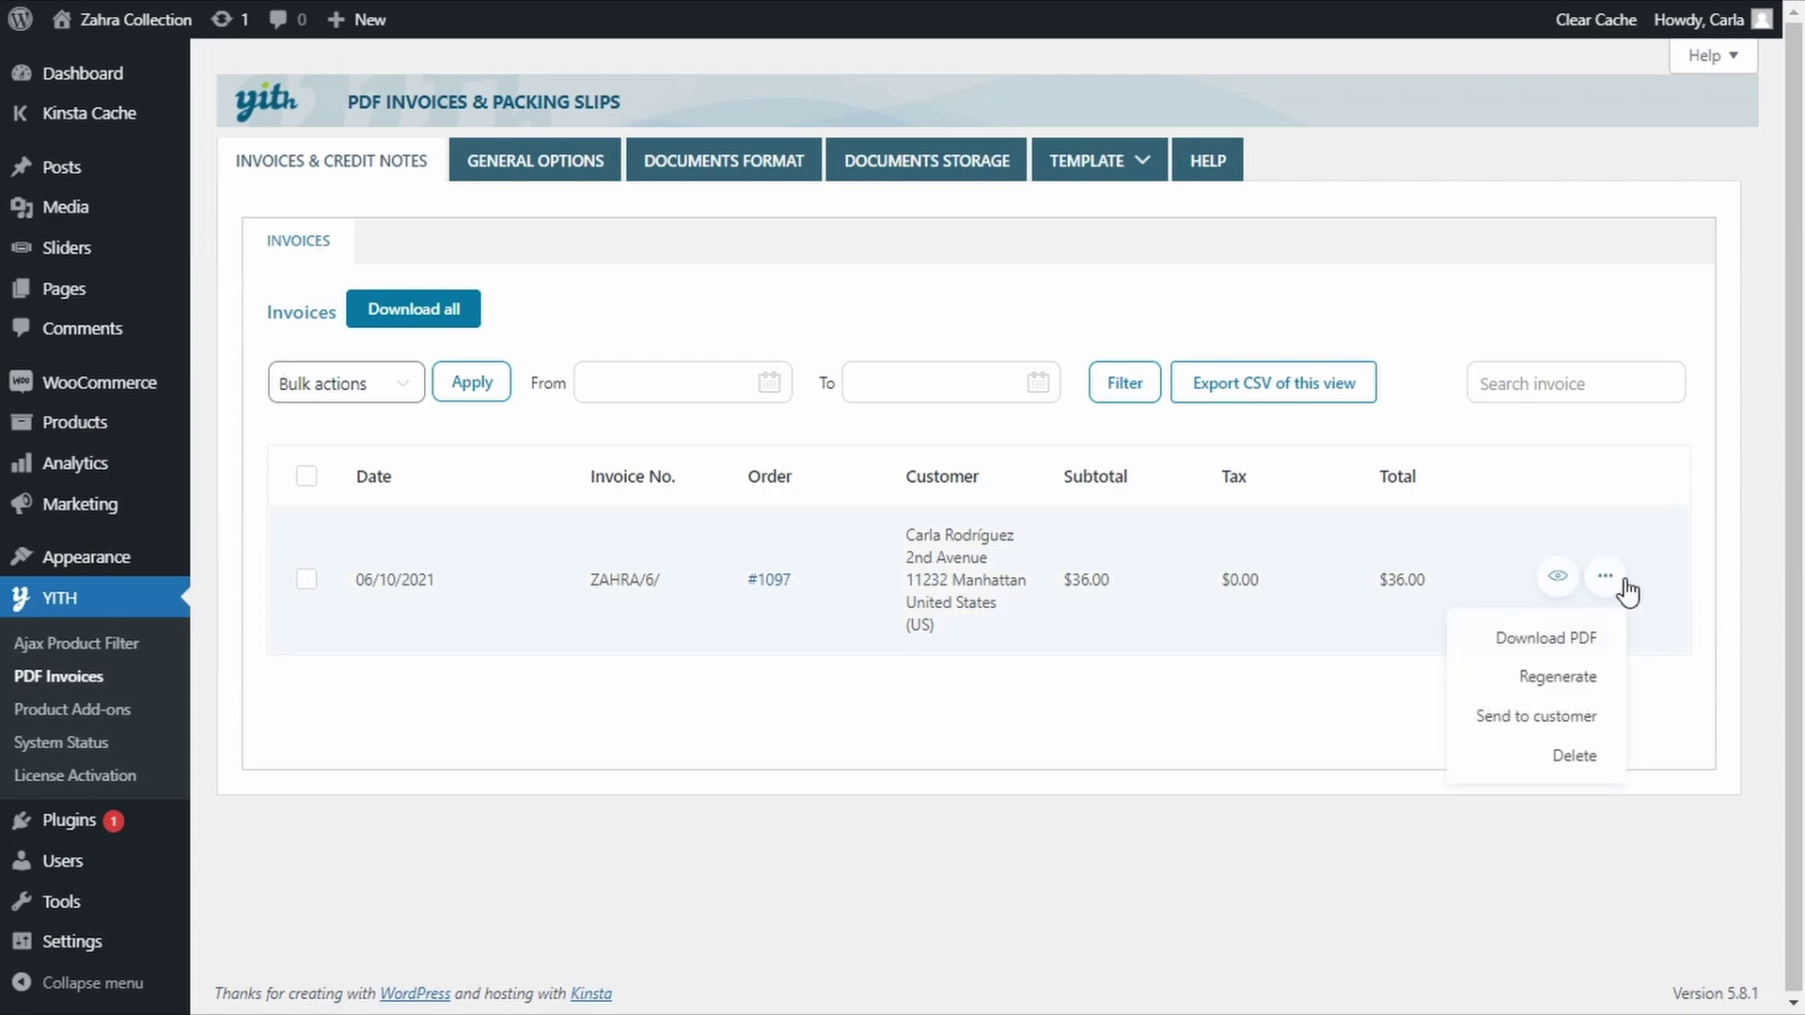
click(1557, 677)
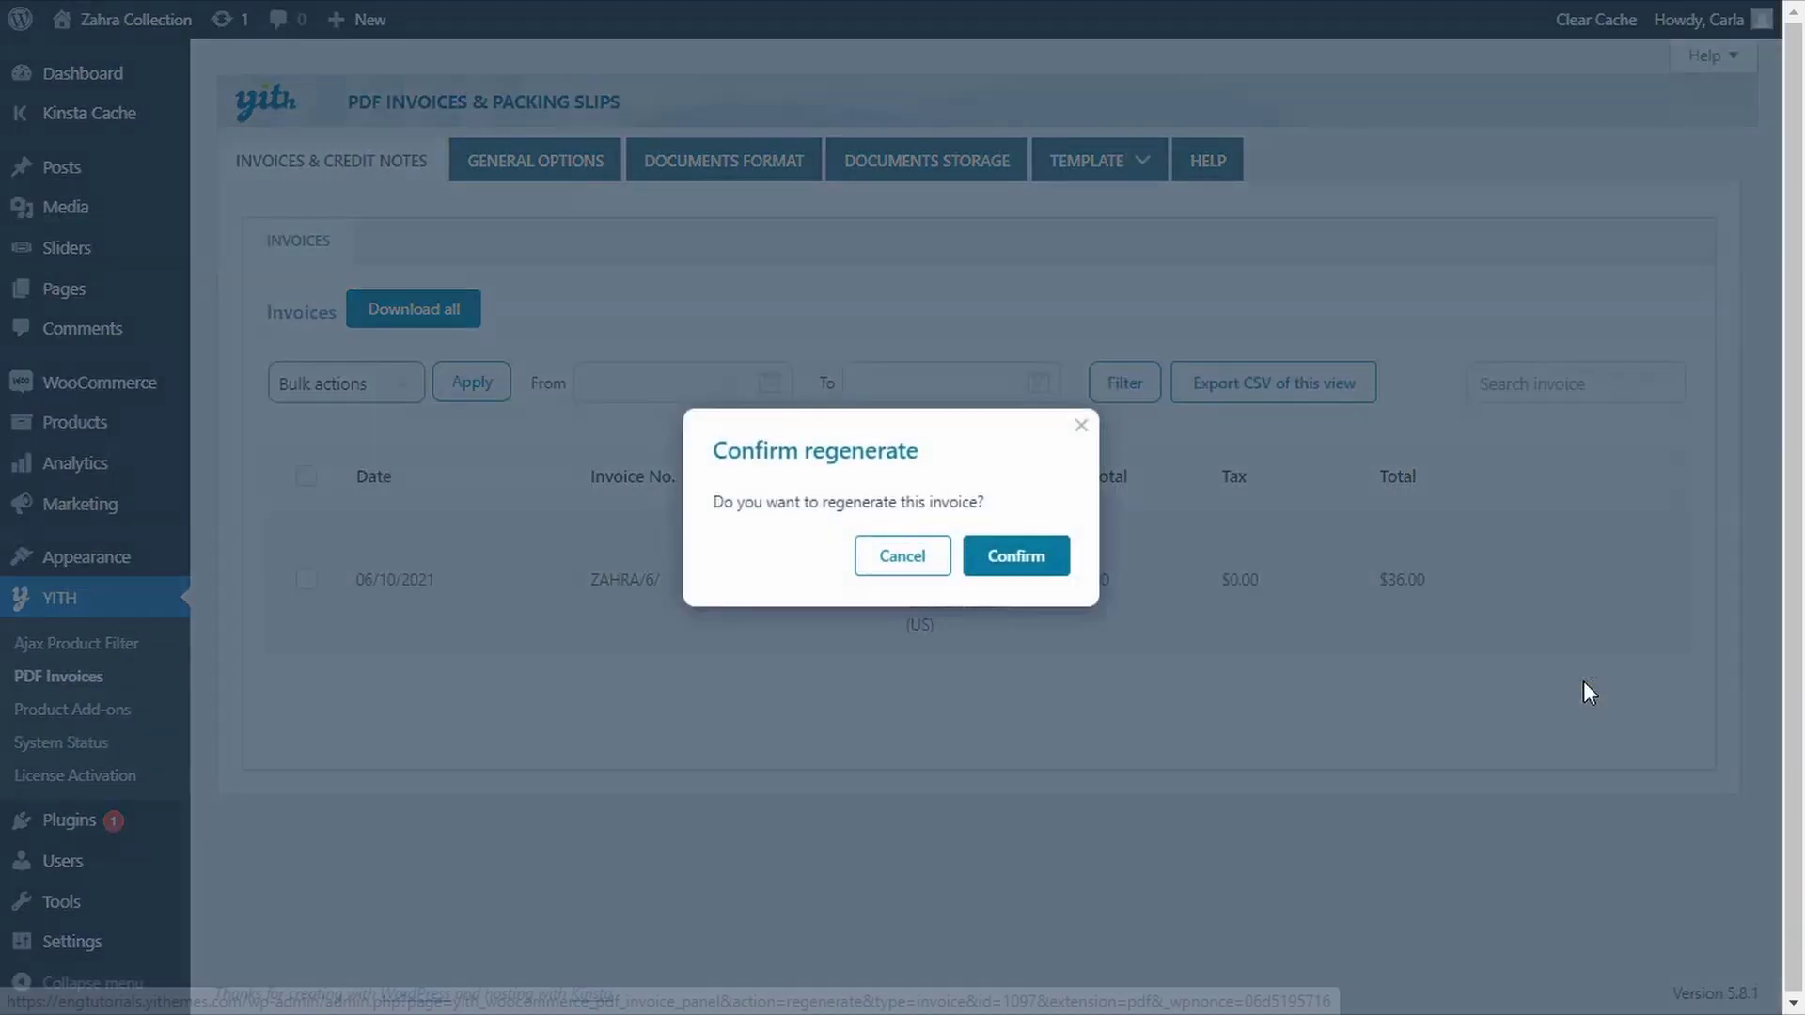
click(1004, 562)
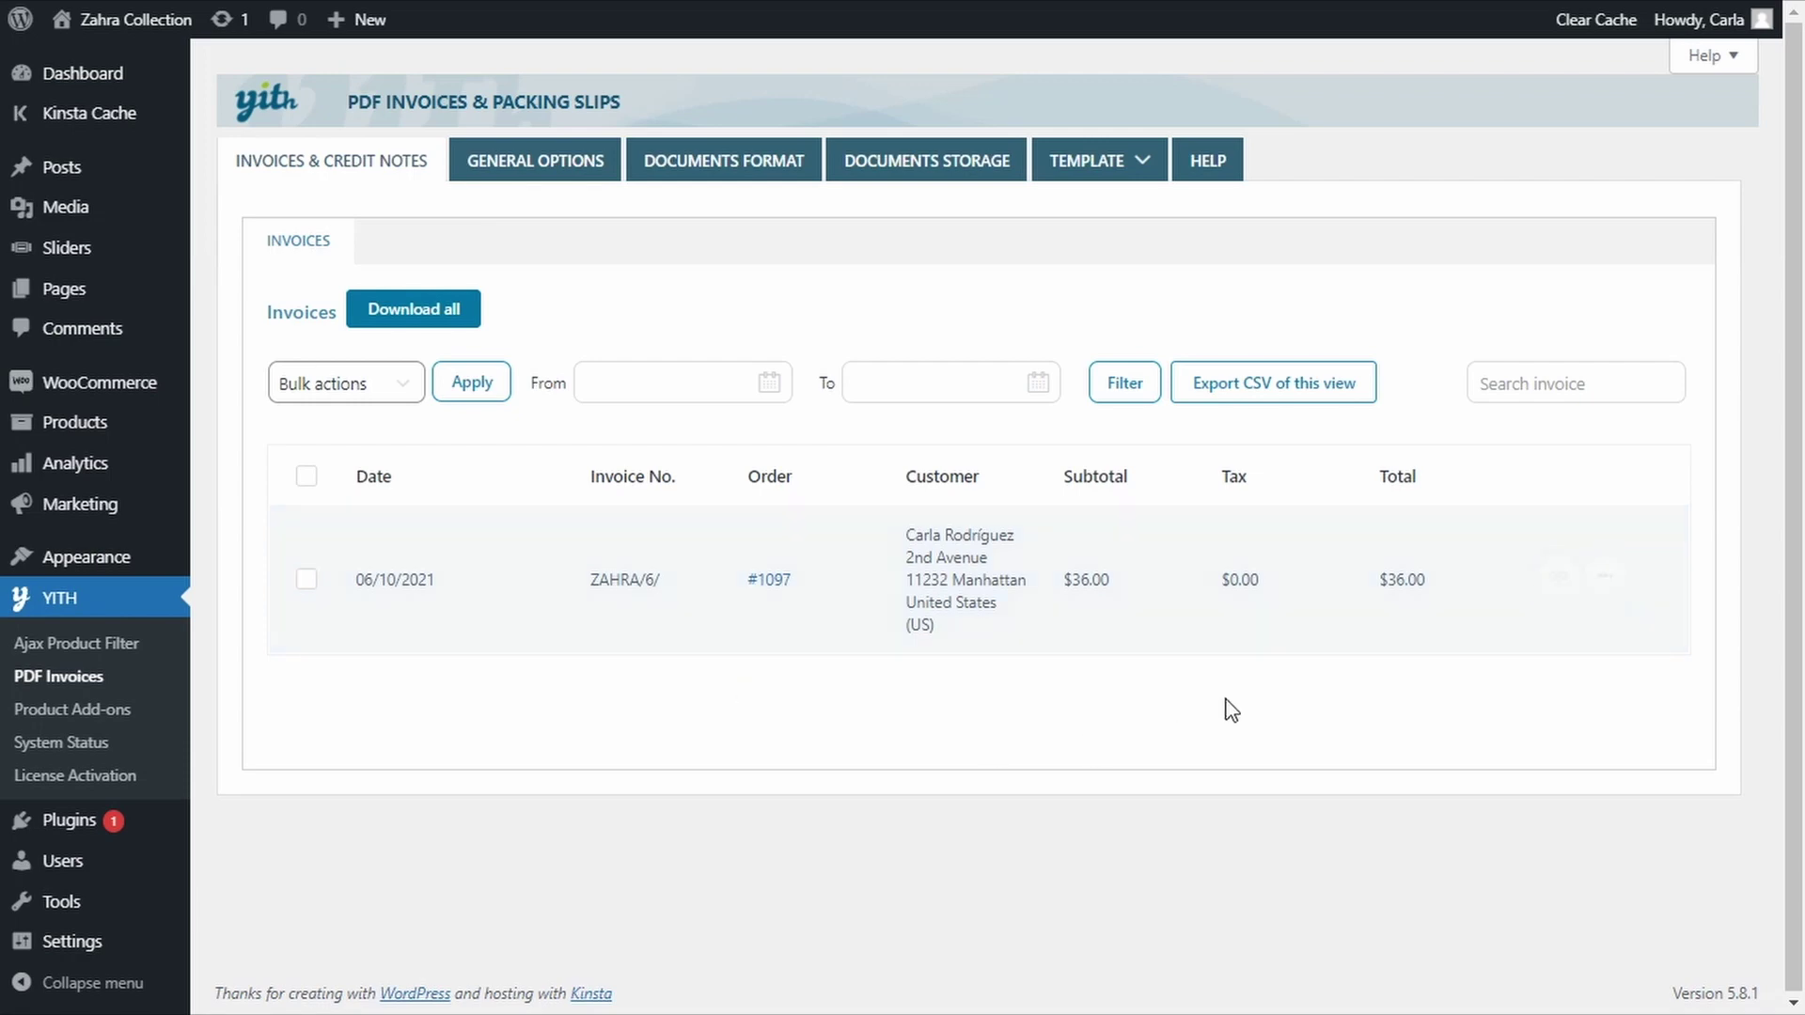
Check the additional actions offered for the listed invoice, such as Send to customer, without running any.
click(1608, 578)
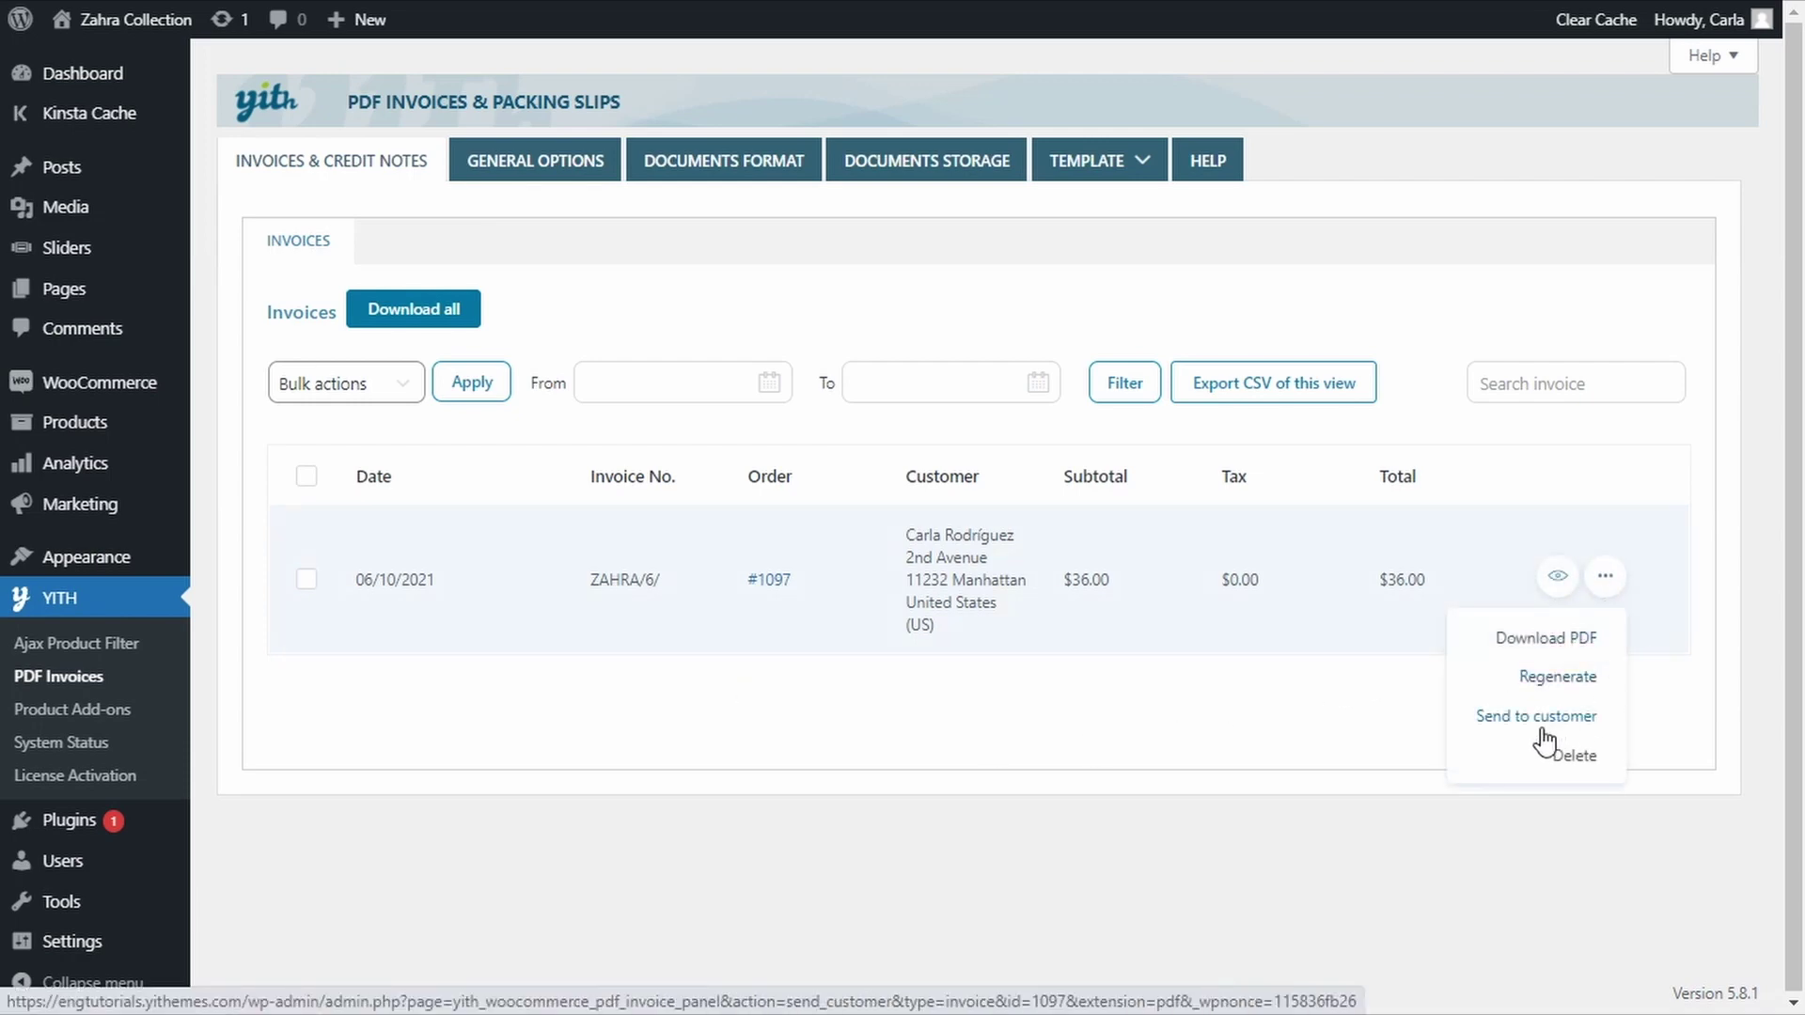
click(1609, 585)
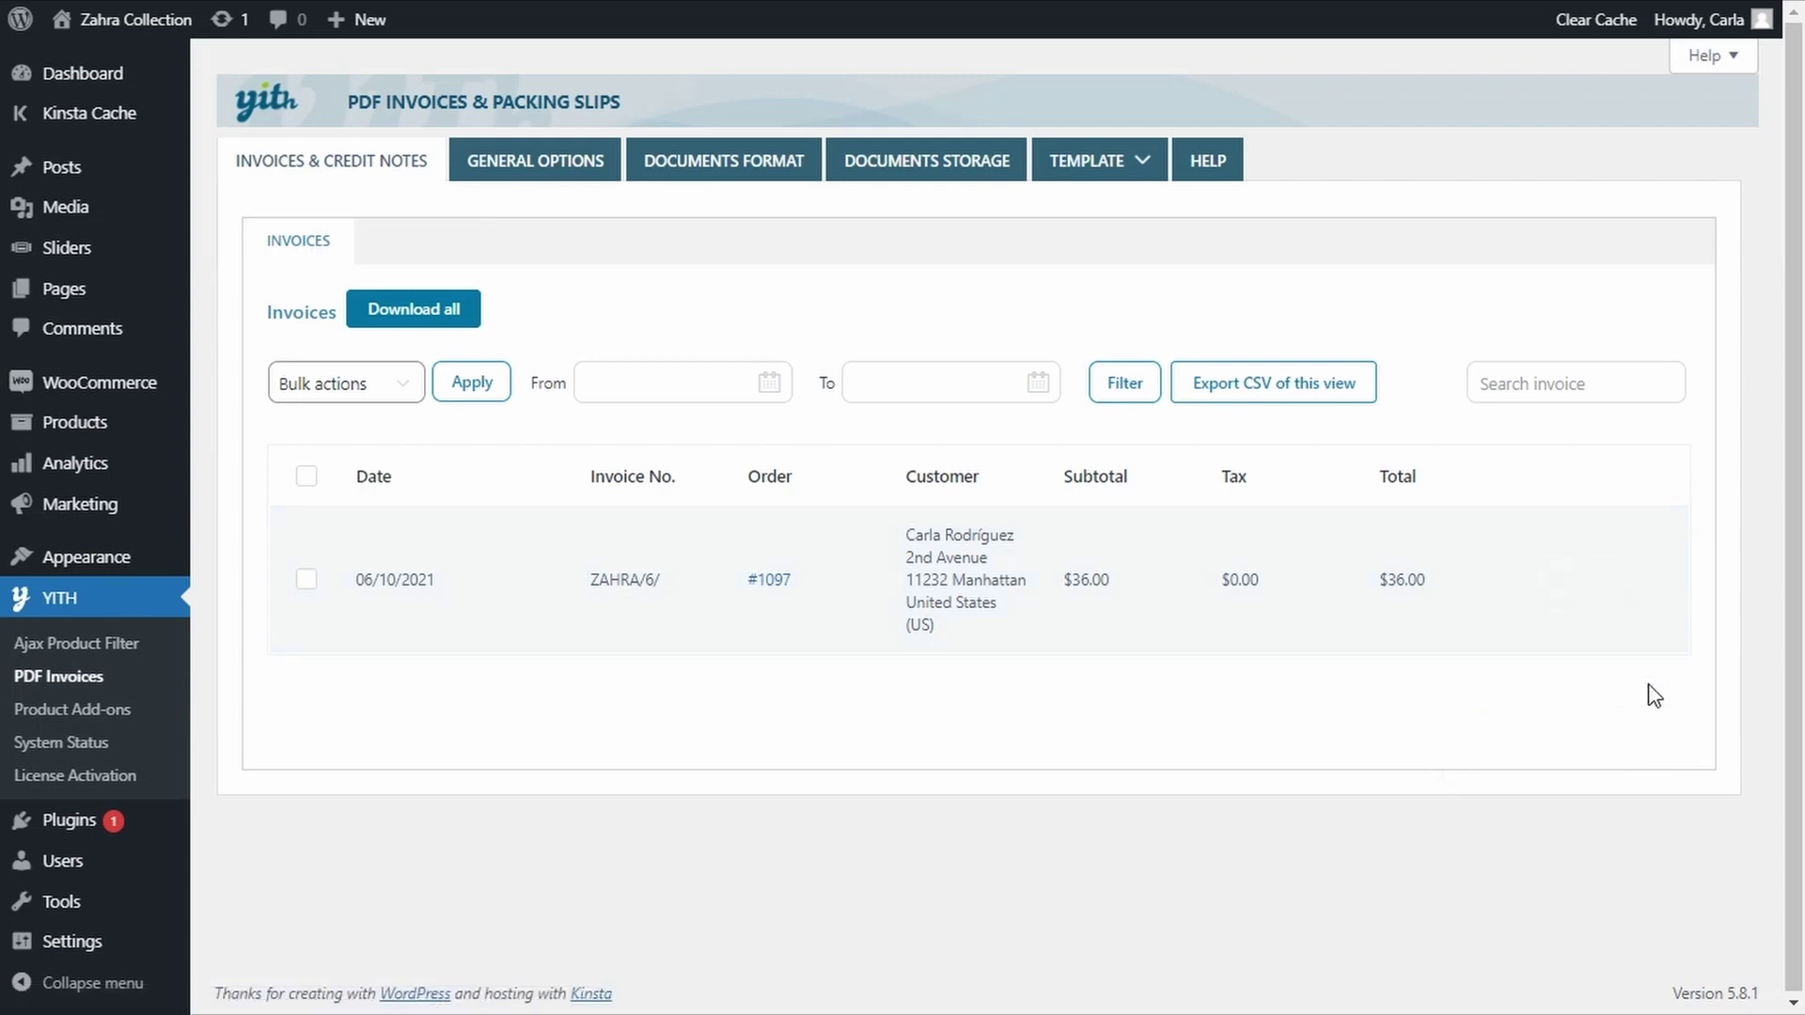